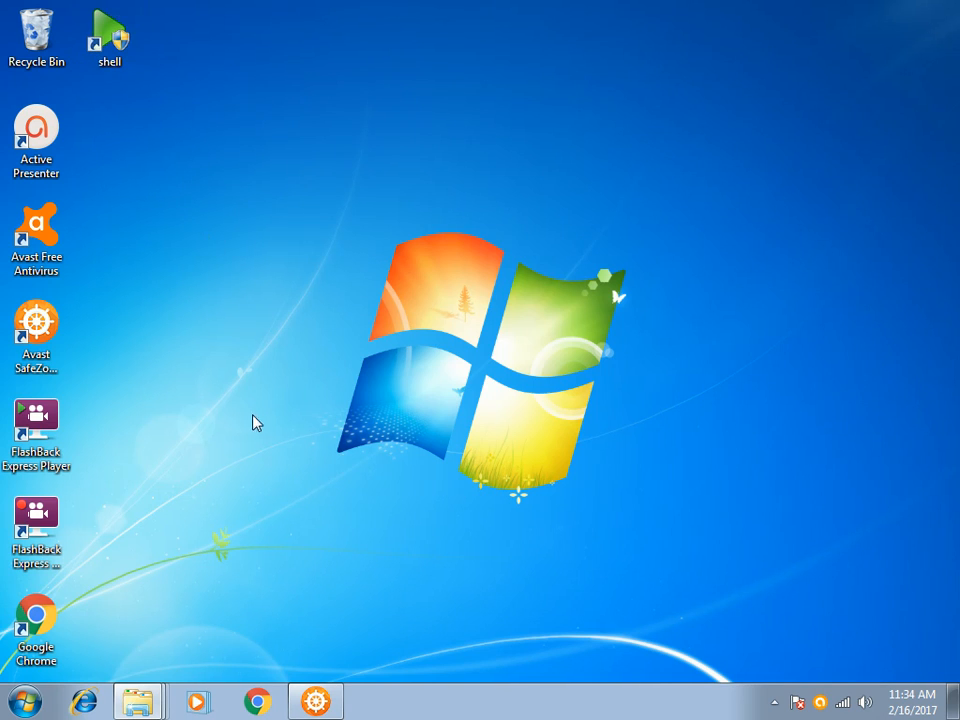
Step: Search Google for "z3x pro support" in Chrome and open the z3x-team Support files page
click(256, 704)
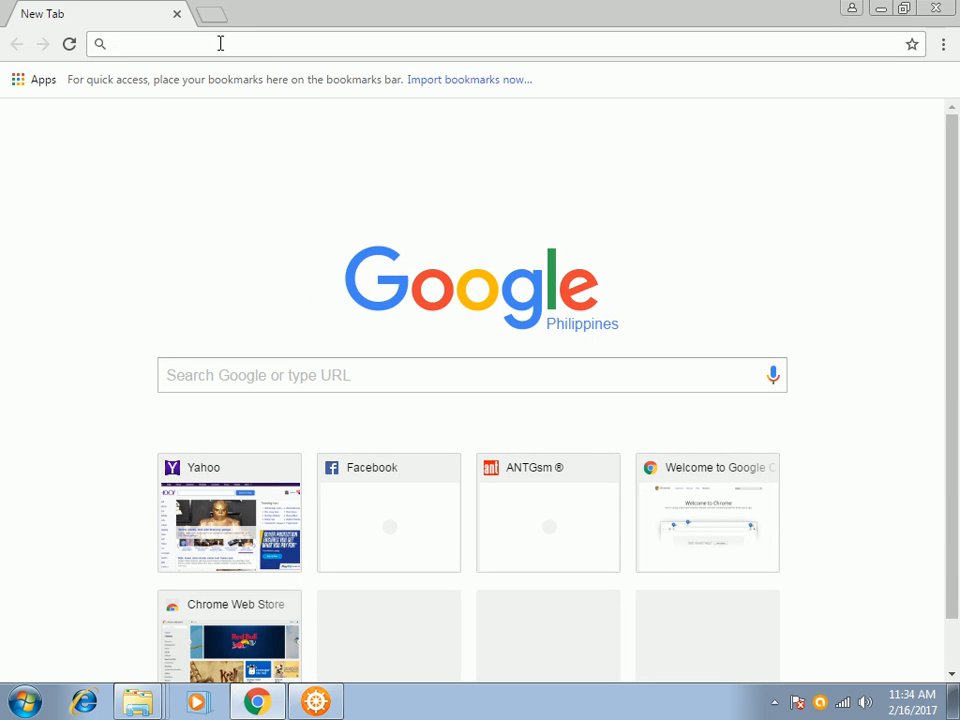
text(z3x pro)
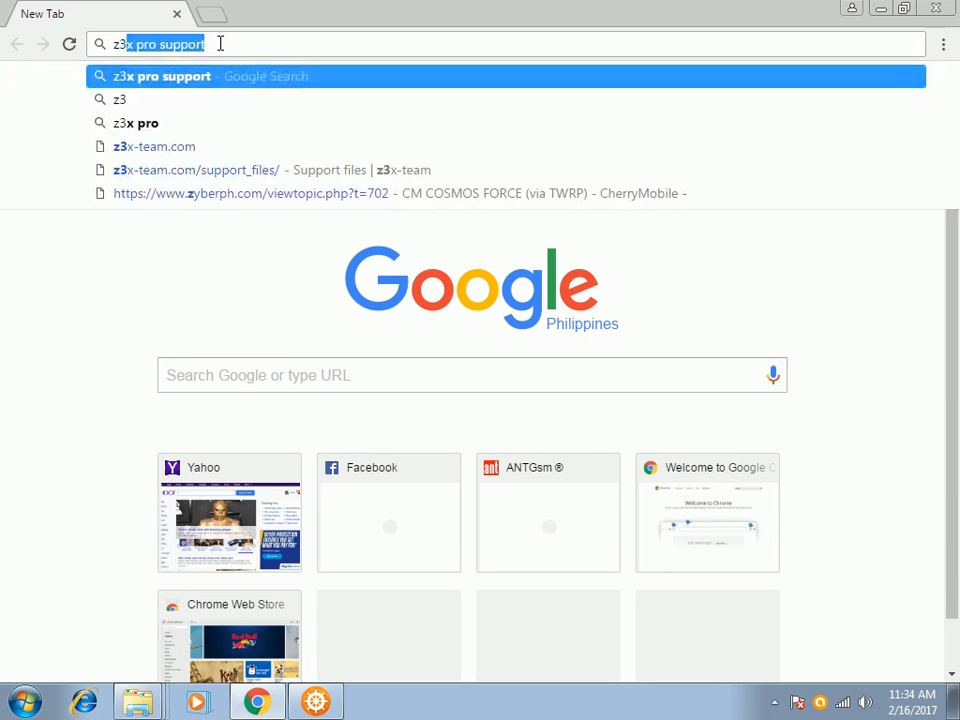
text( support)
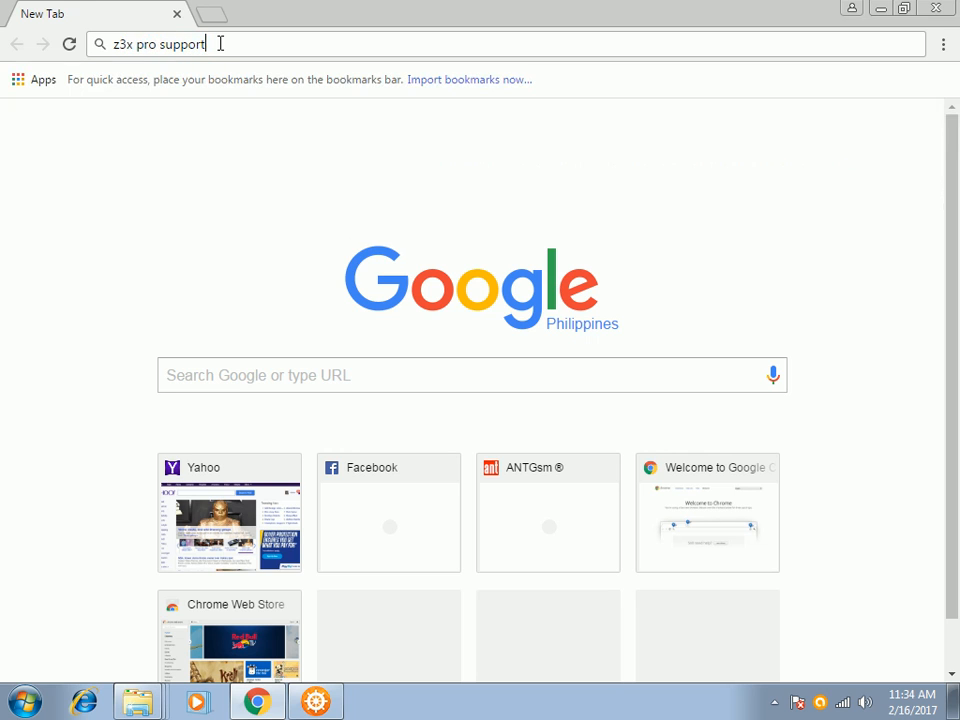
key(Return)
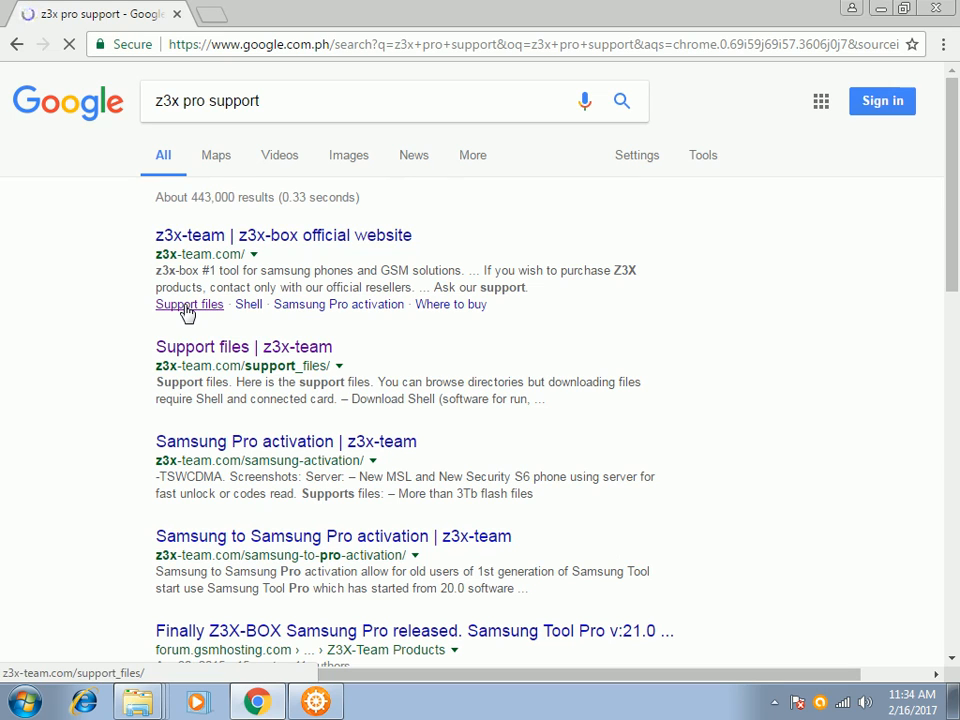
click(187, 312)
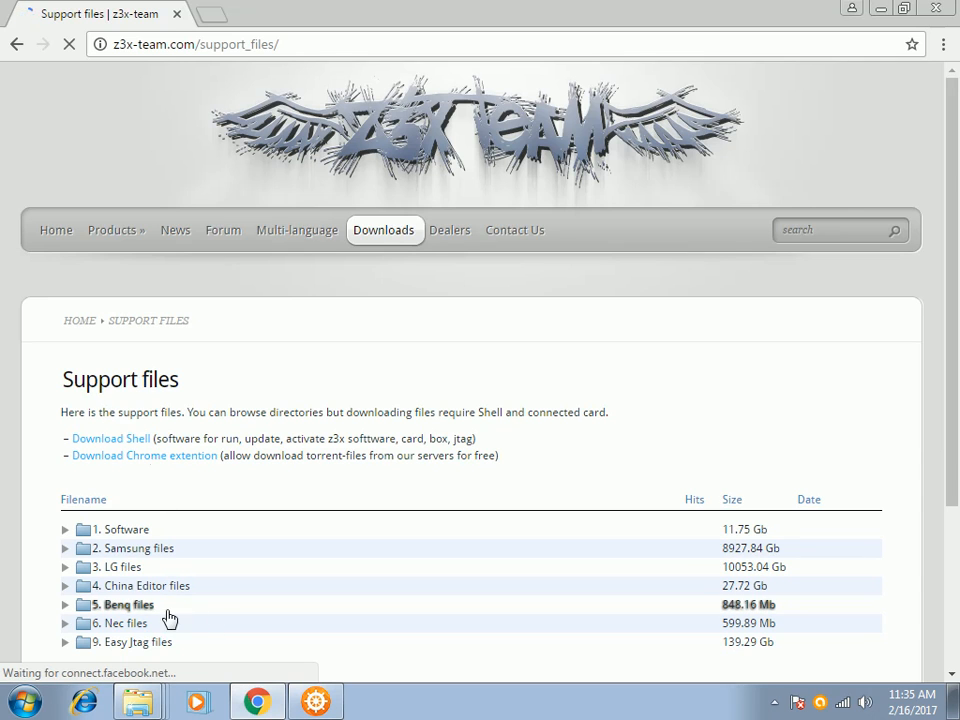
Step: Switch to the Downloads folder in Windows Explorer and run the latest_shell installer as administrator
right_click(145, 690)
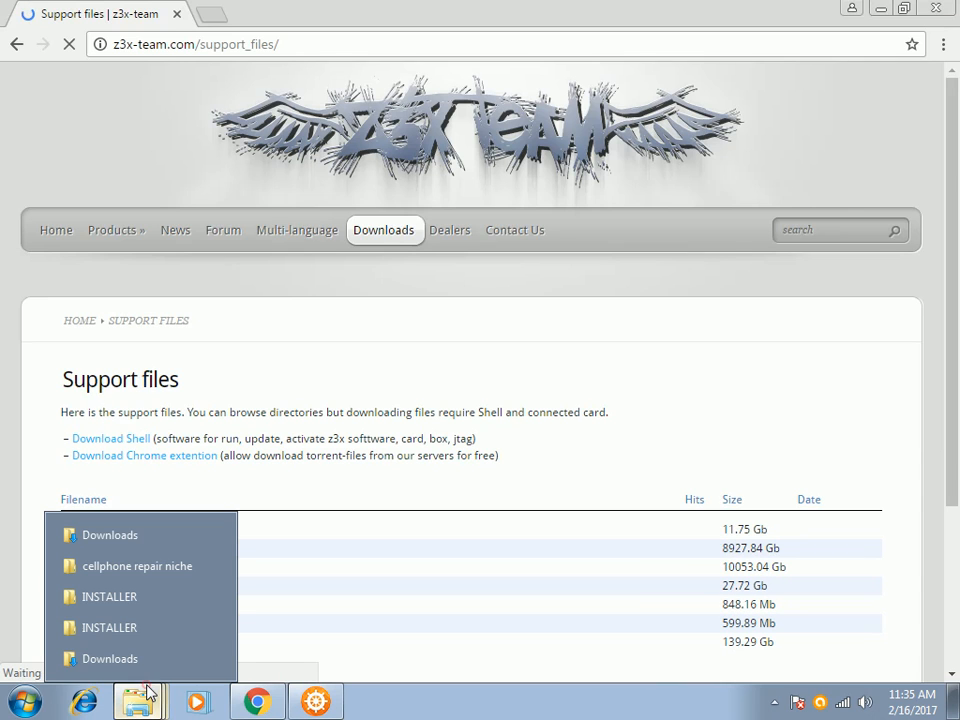
click(103, 658)
click(283, 364)
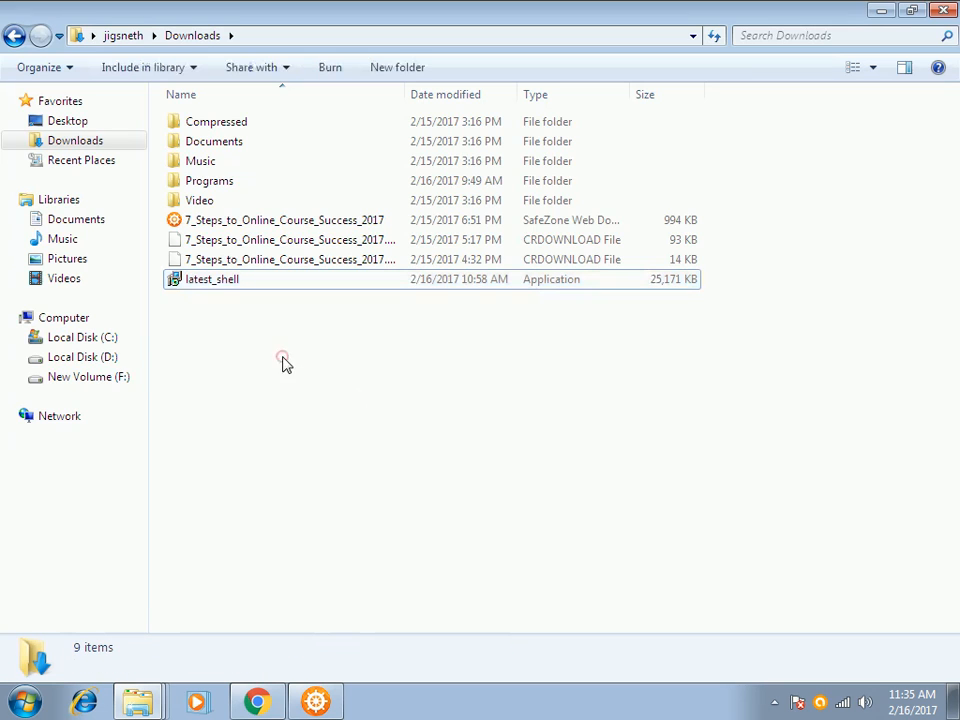
right_click(208, 286)
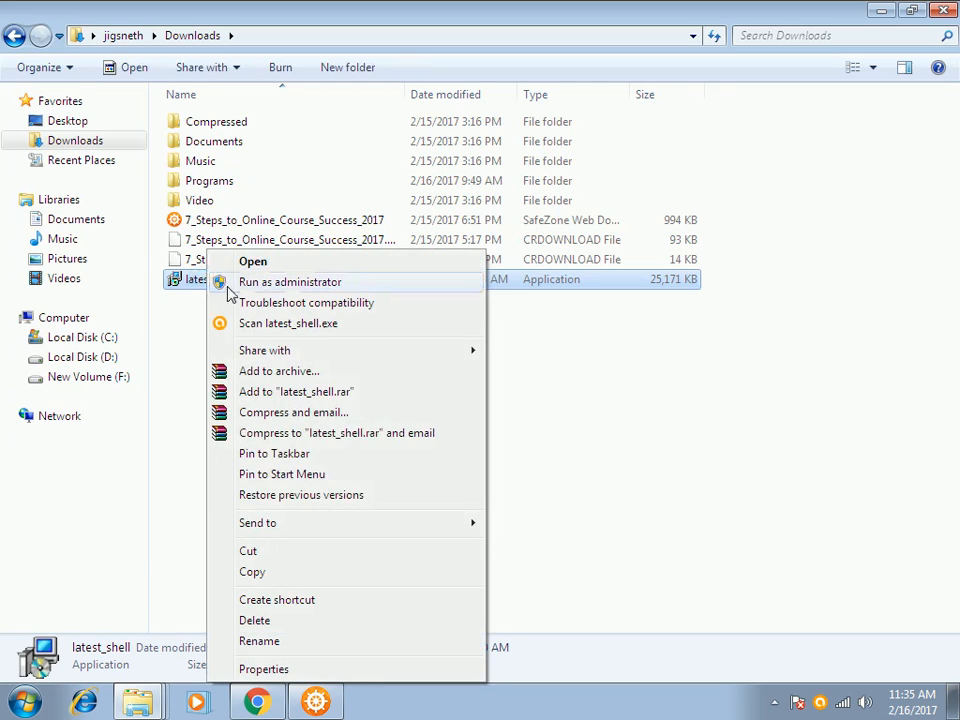
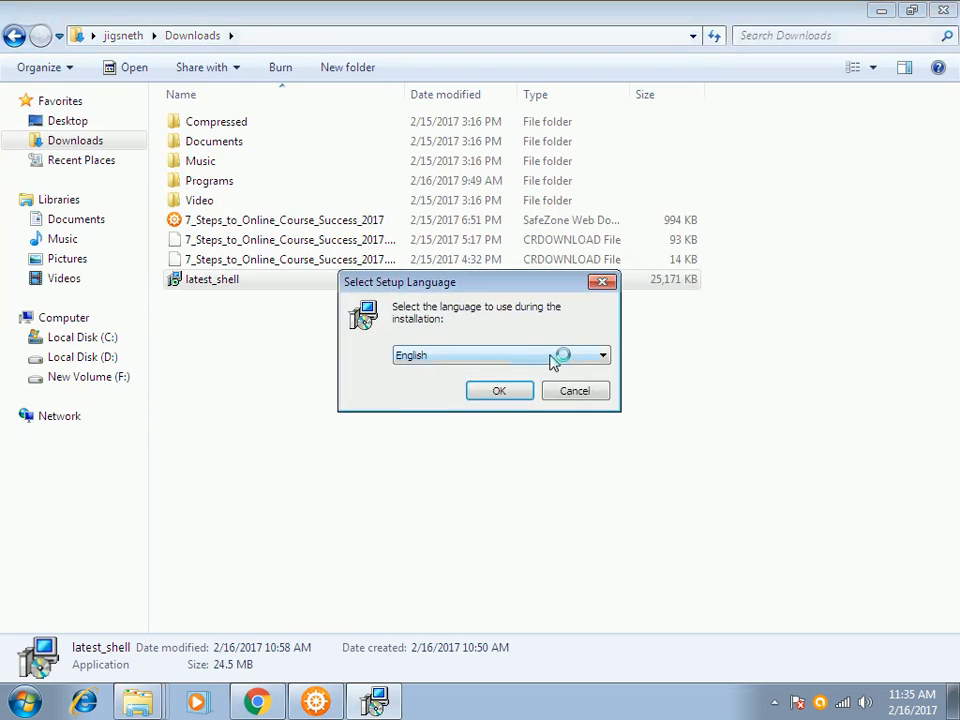
Step: Install z3x shell in English to C:\Program Files\Z3X with Start Menu folder Z3X, keeping the readme, launch and all driver options selected
click(505, 392)
click(583, 500)
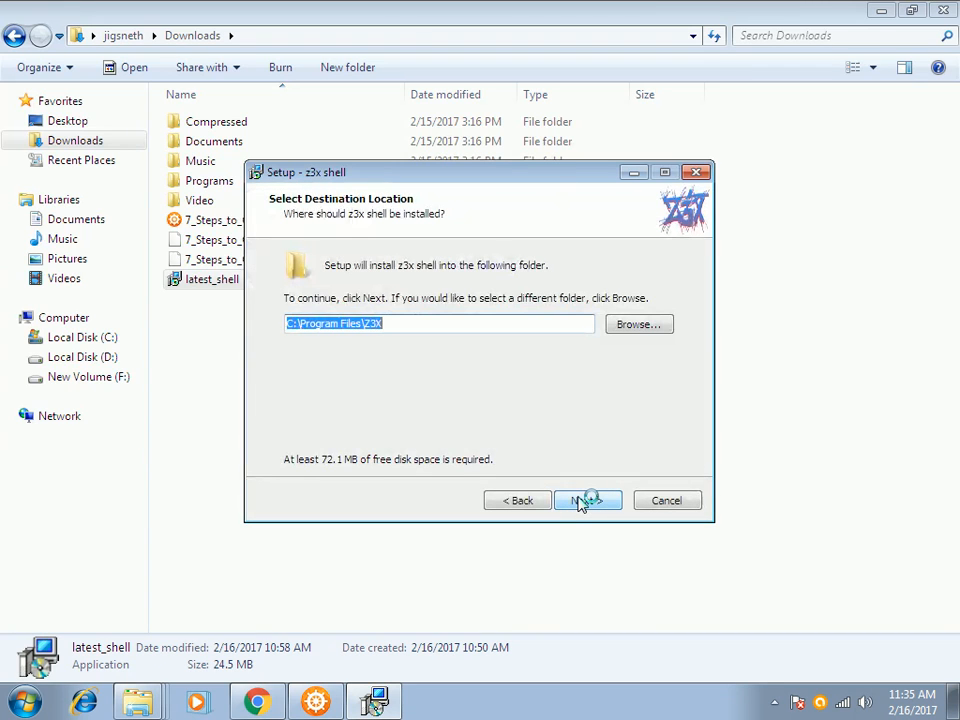
click(580, 503)
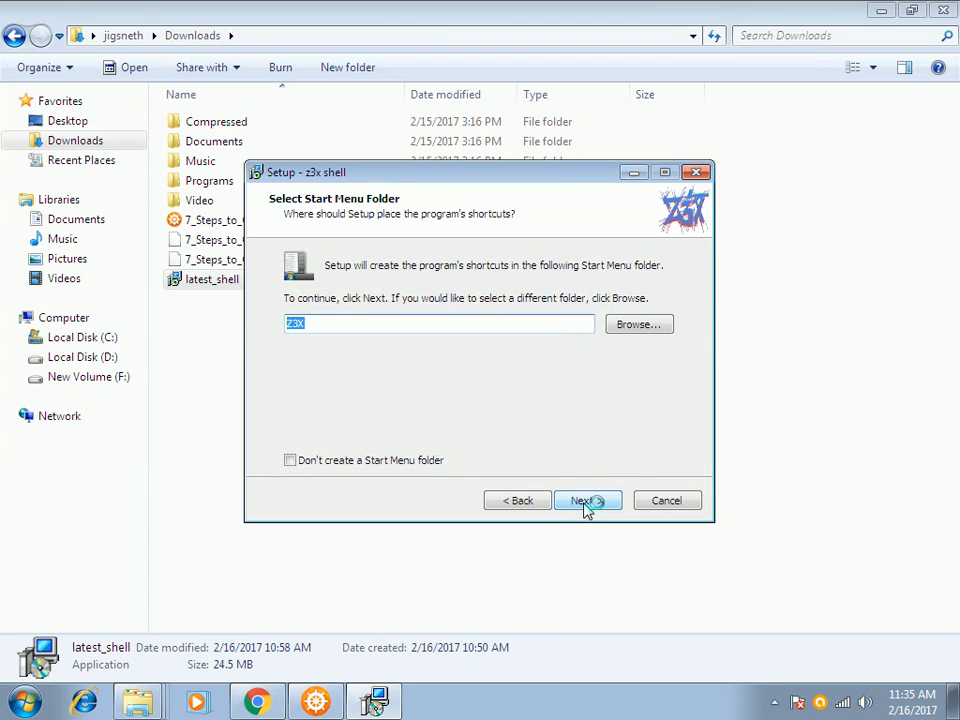
click(584, 506)
click(587, 509)
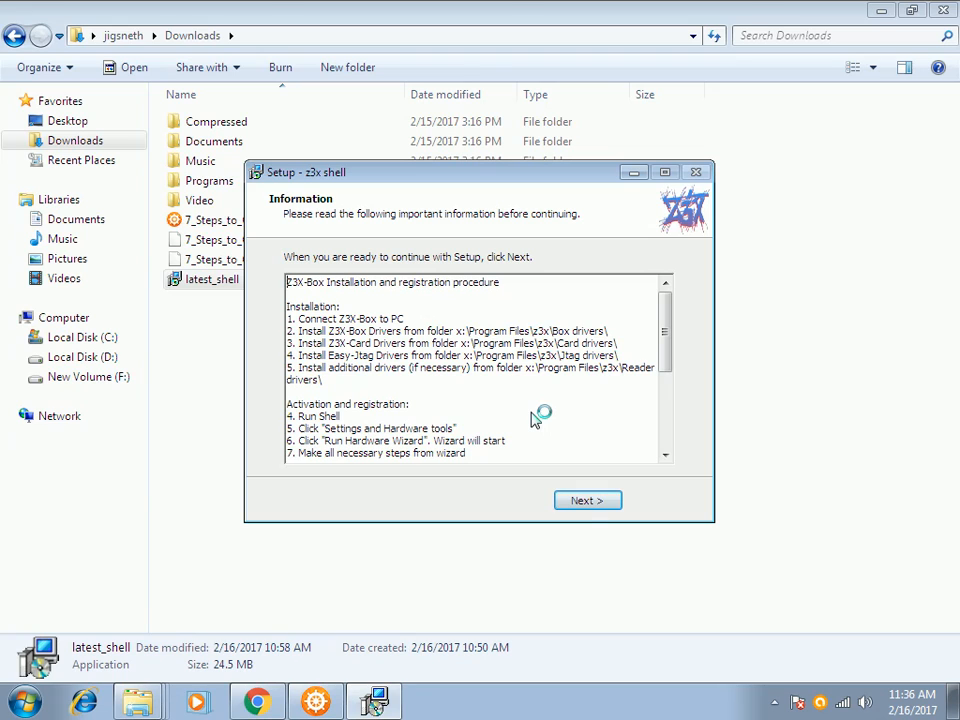
click(586, 503)
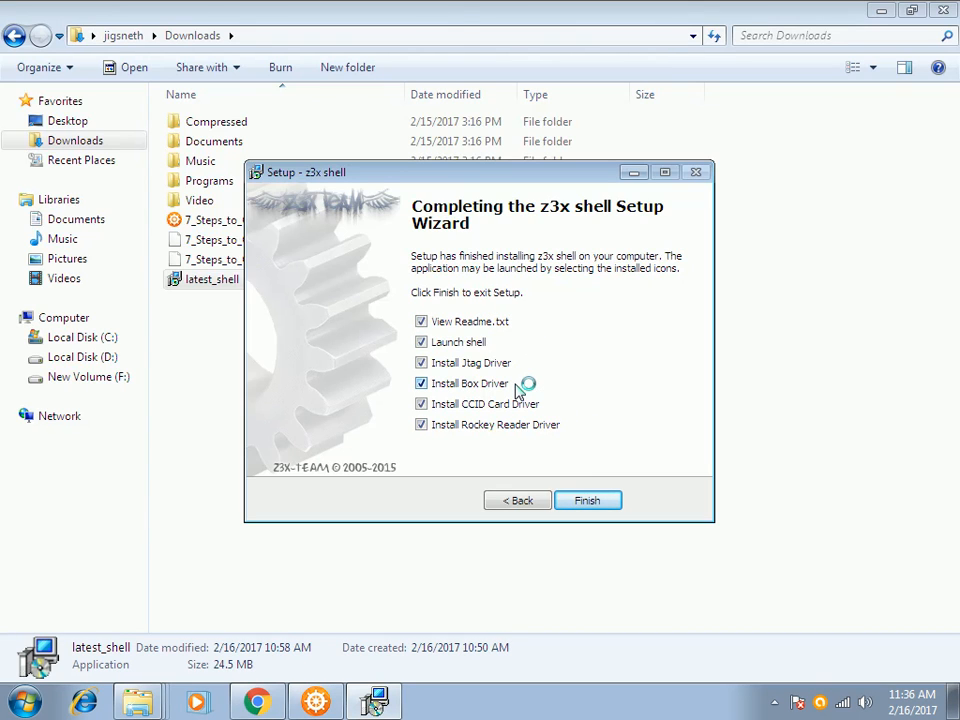
click(590, 500)
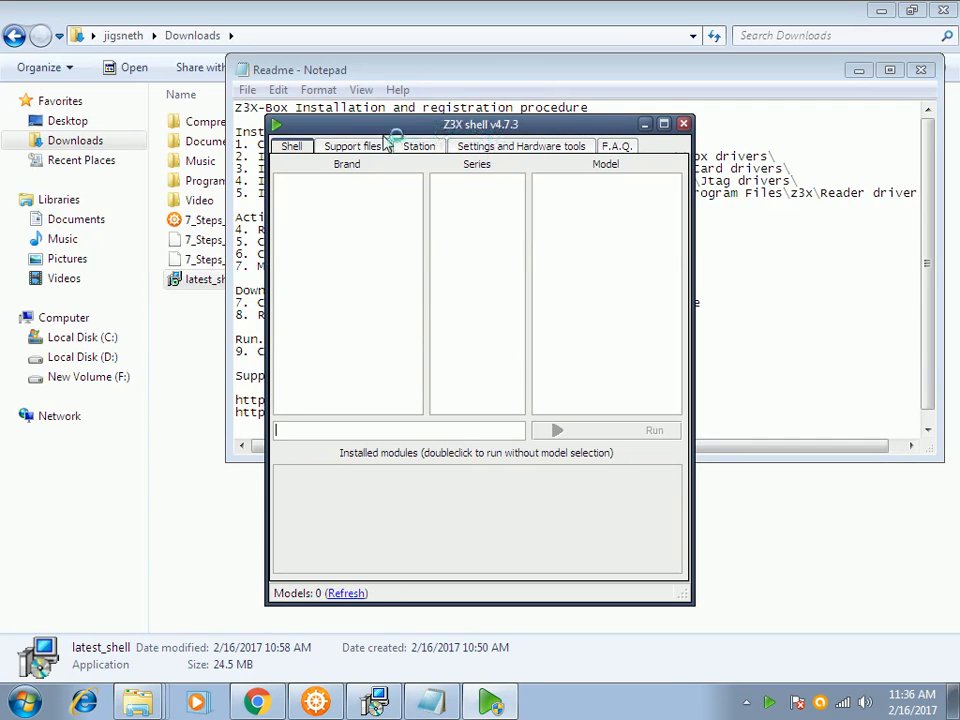
Step: Browse the shell's support files under Software, Samsung files and Samsung Box, and minimize the shell window
click(349, 147)
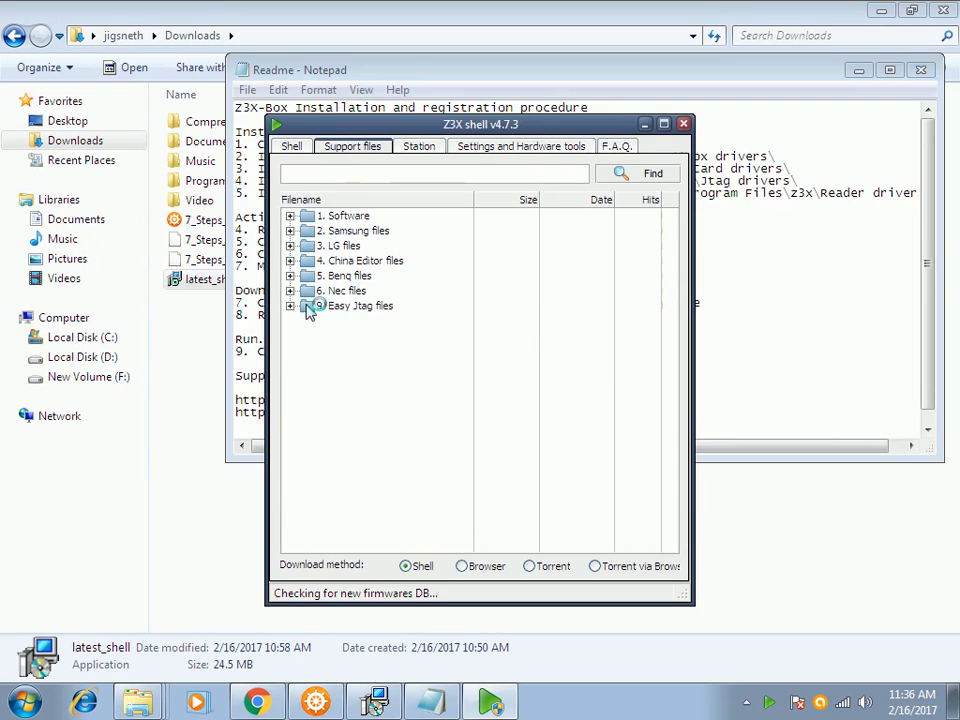
click(290, 220)
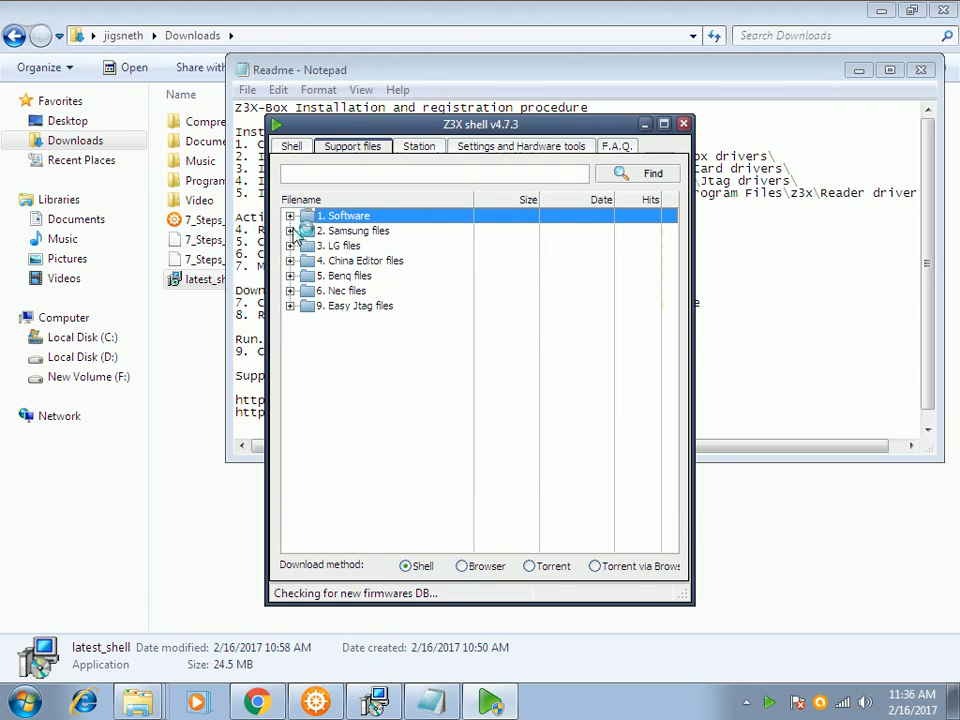
click(290, 231)
click(290, 231)
click(290, 231)
click(290, 216)
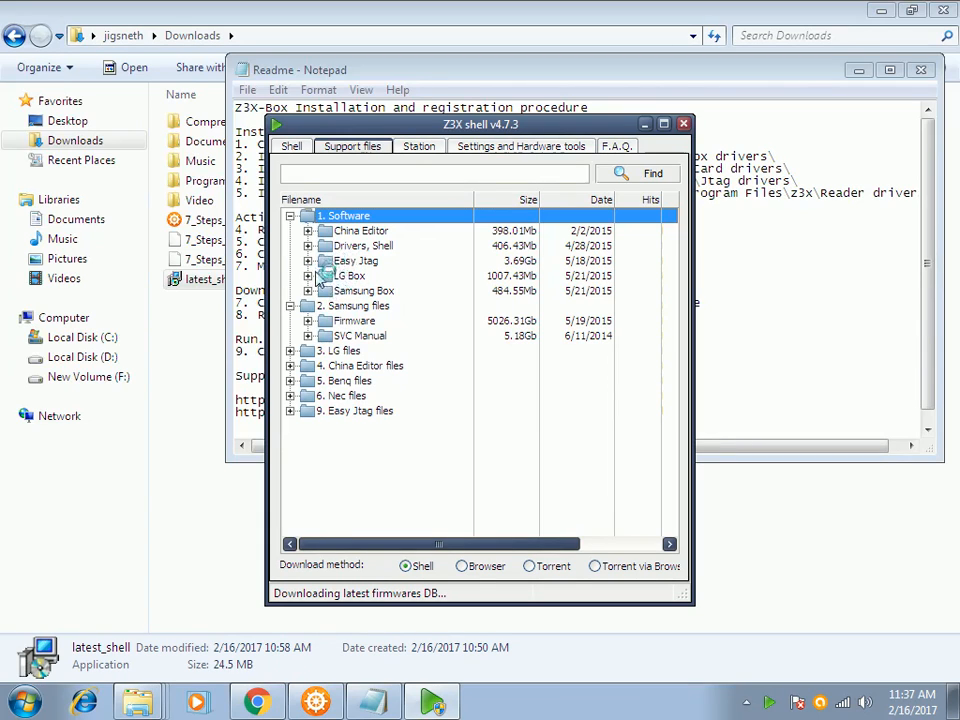
click(308, 290)
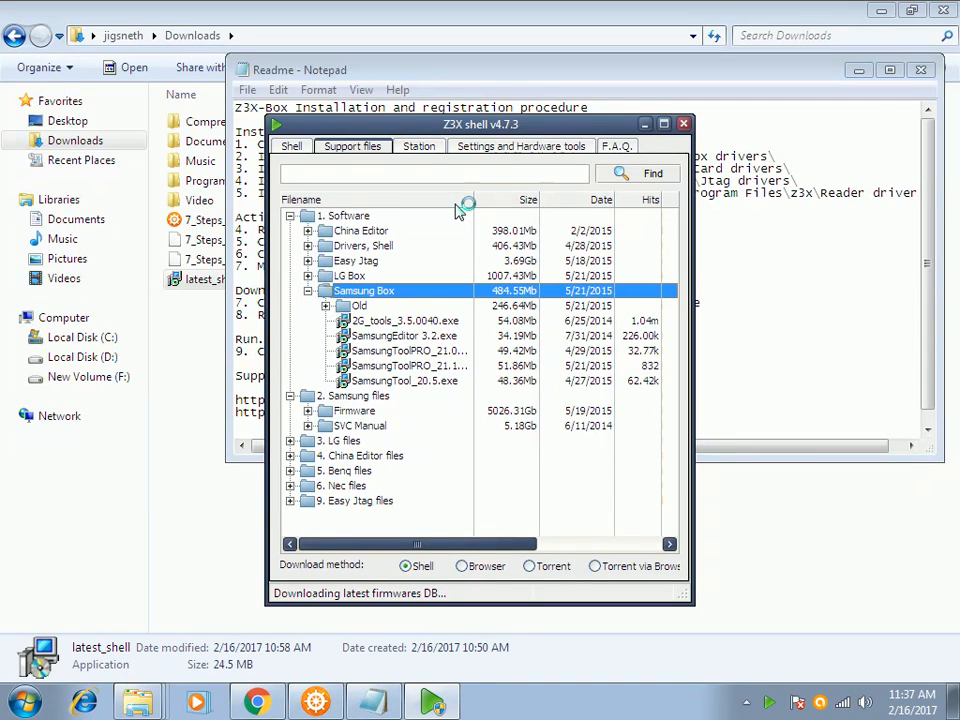
click(646, 124)
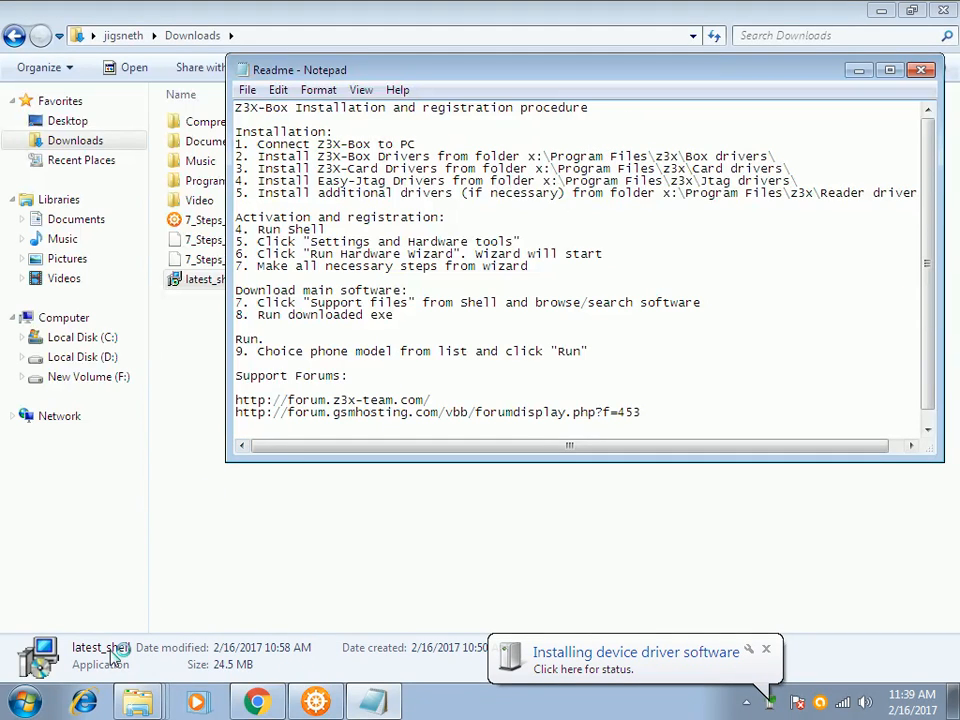
Step: Open the computer's system properties and launch Device Manager from there
click(26, 703)
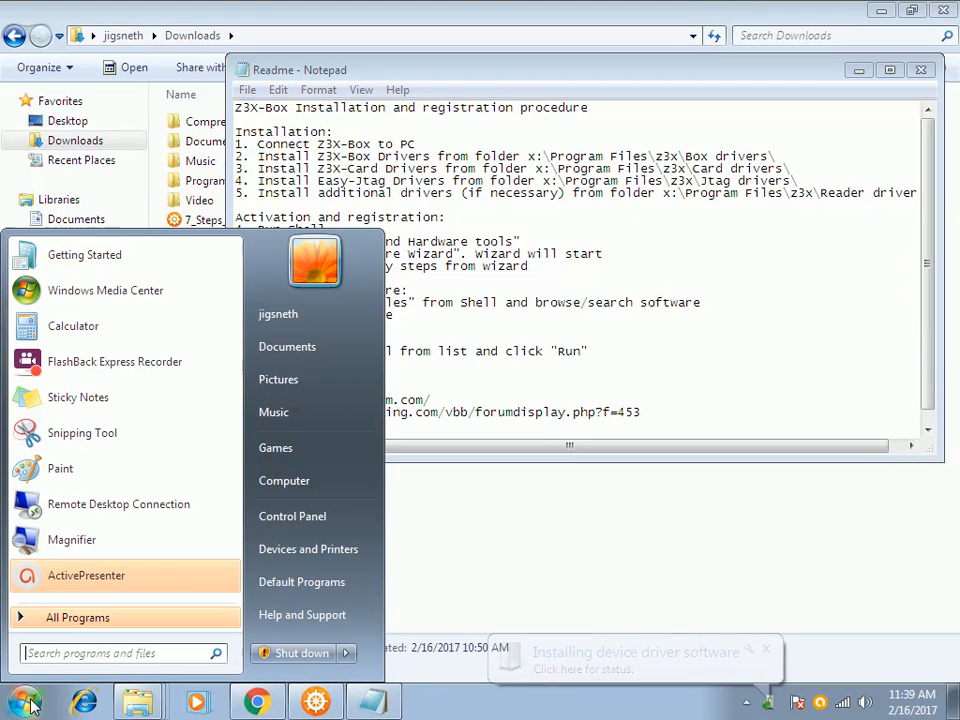
right_click(279, 485)
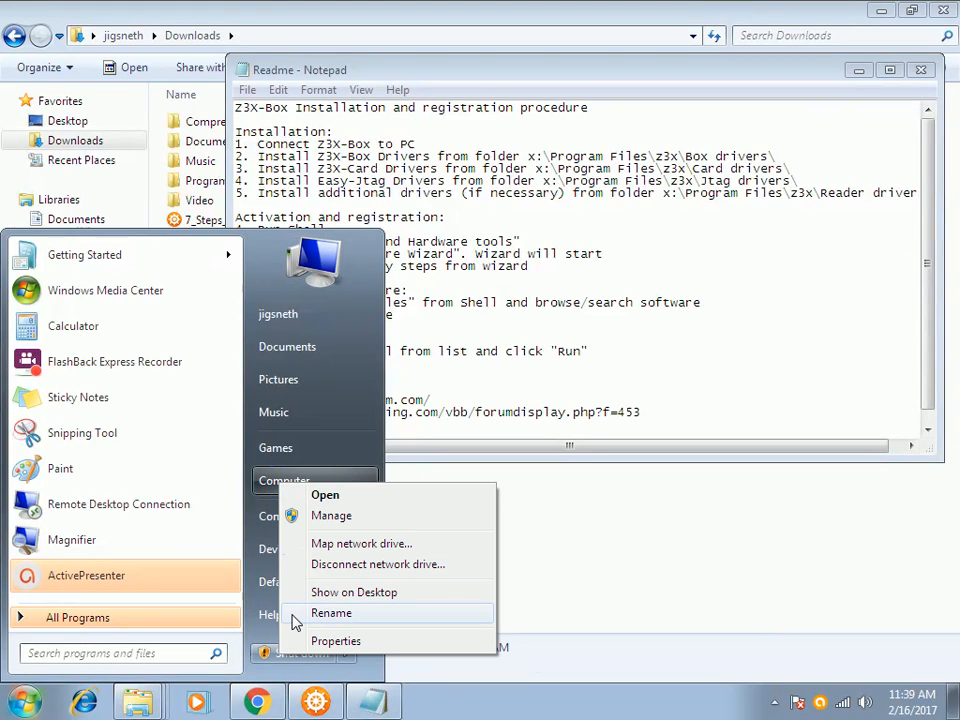
click(330, 643)
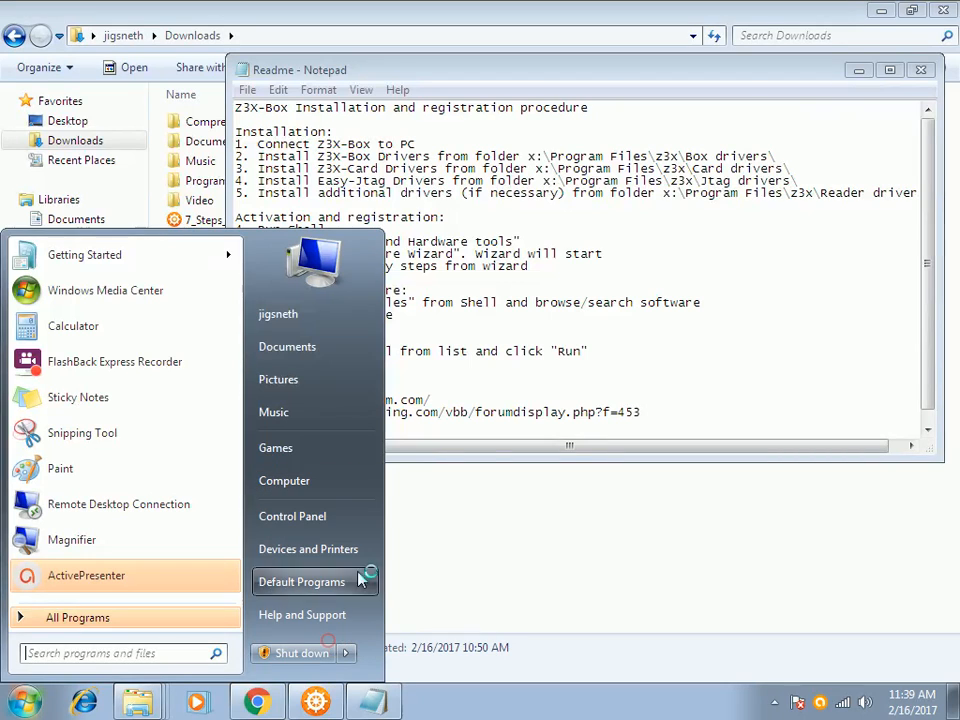
click(440, 470)
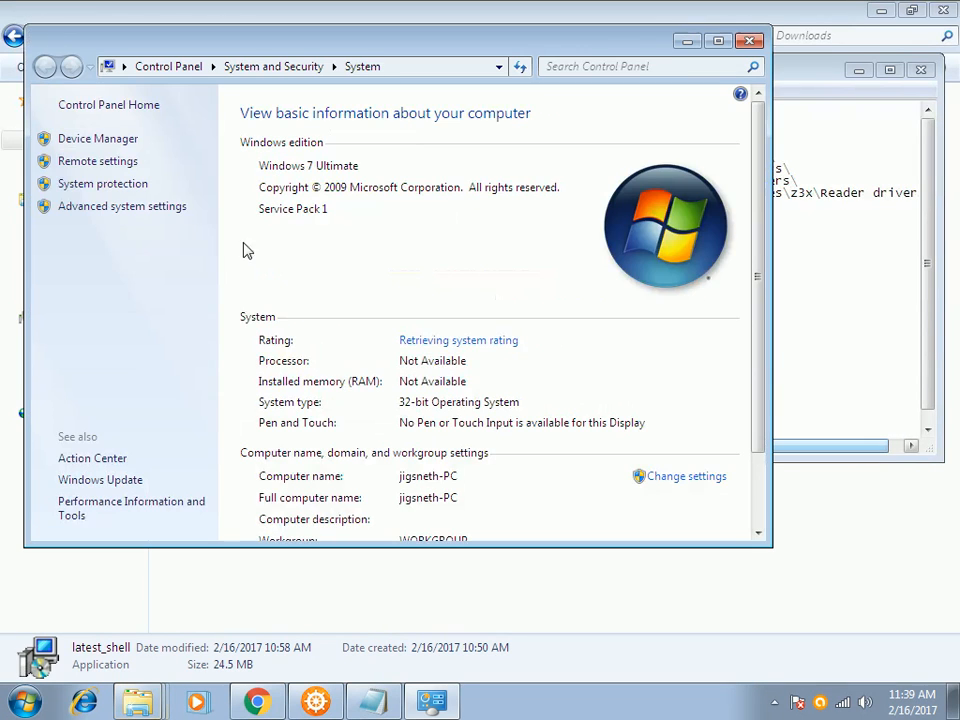
click(93, 145)
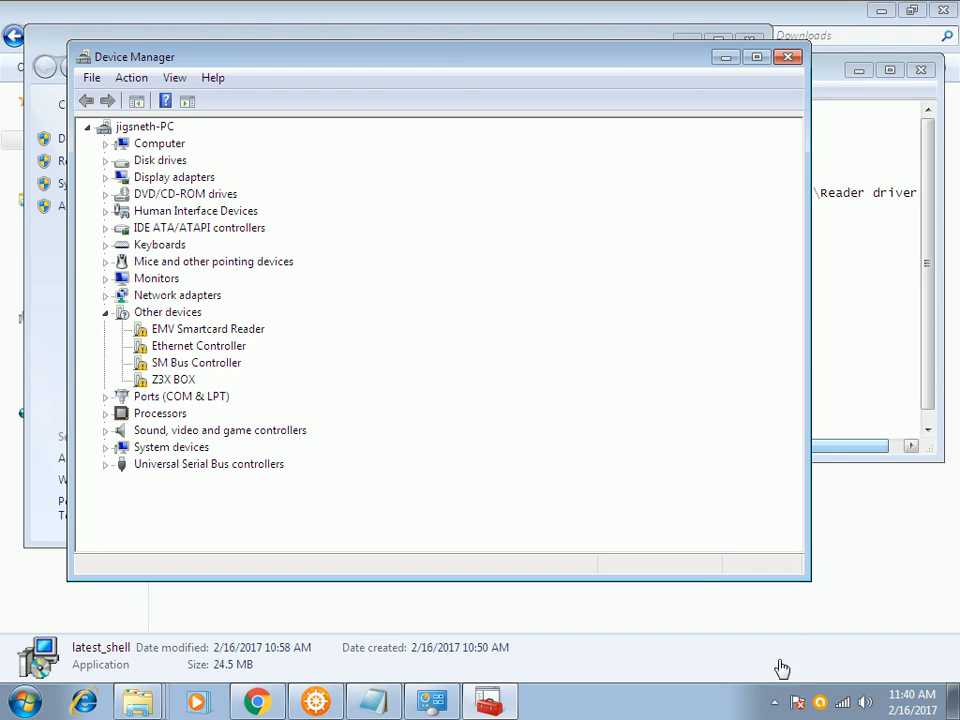
Step: Check the device driver installation status and move its window clear of the Other devices list
click(775, 704)
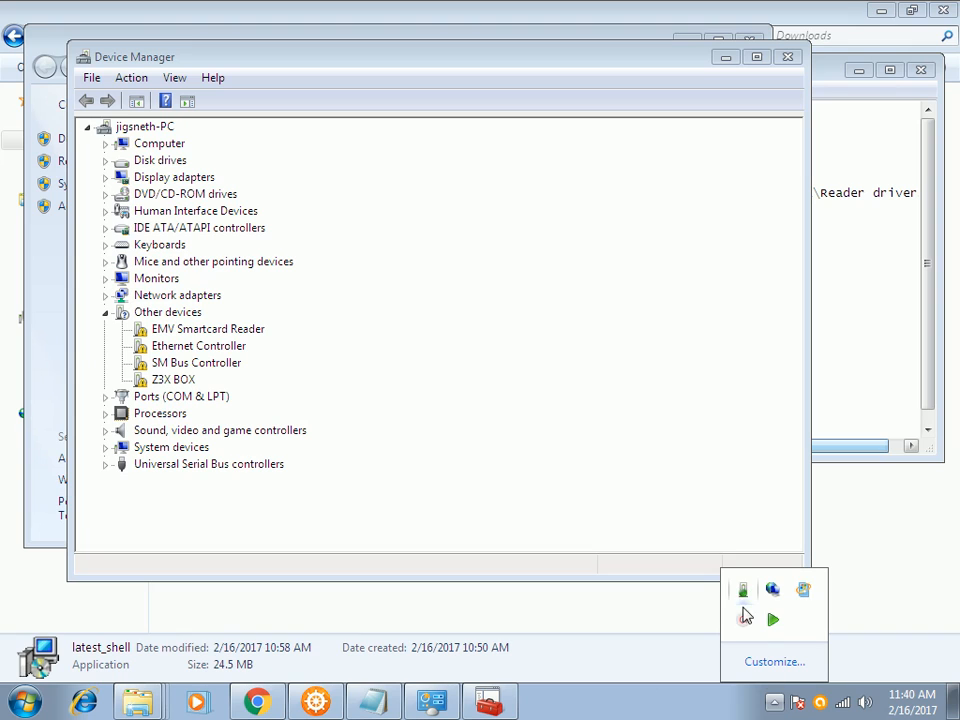
click(744, 592)
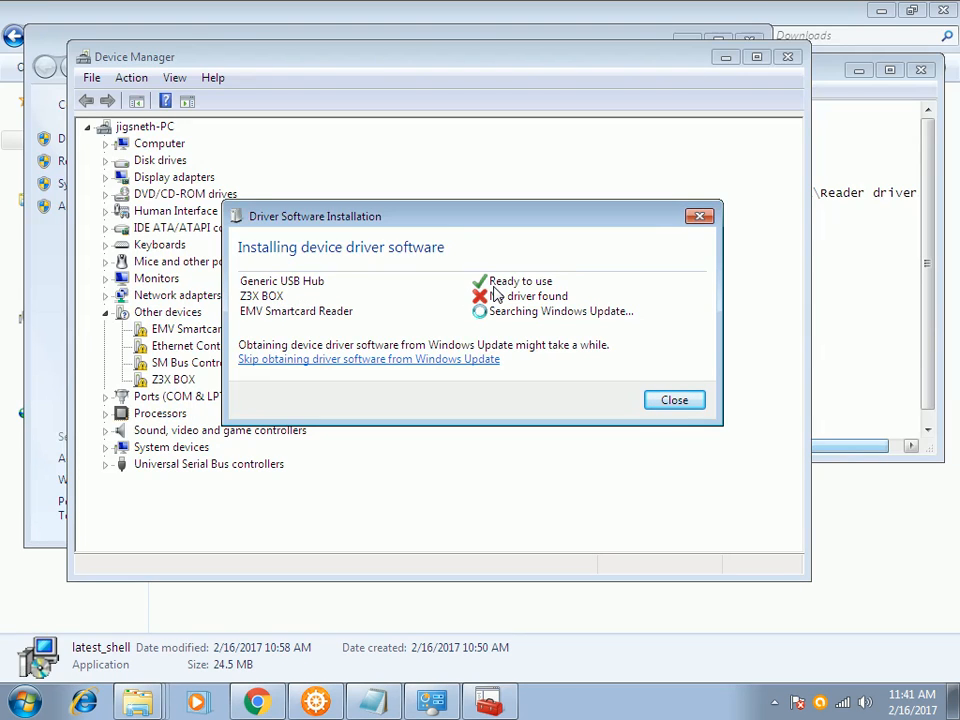
drag(422, 219, 560, 177)
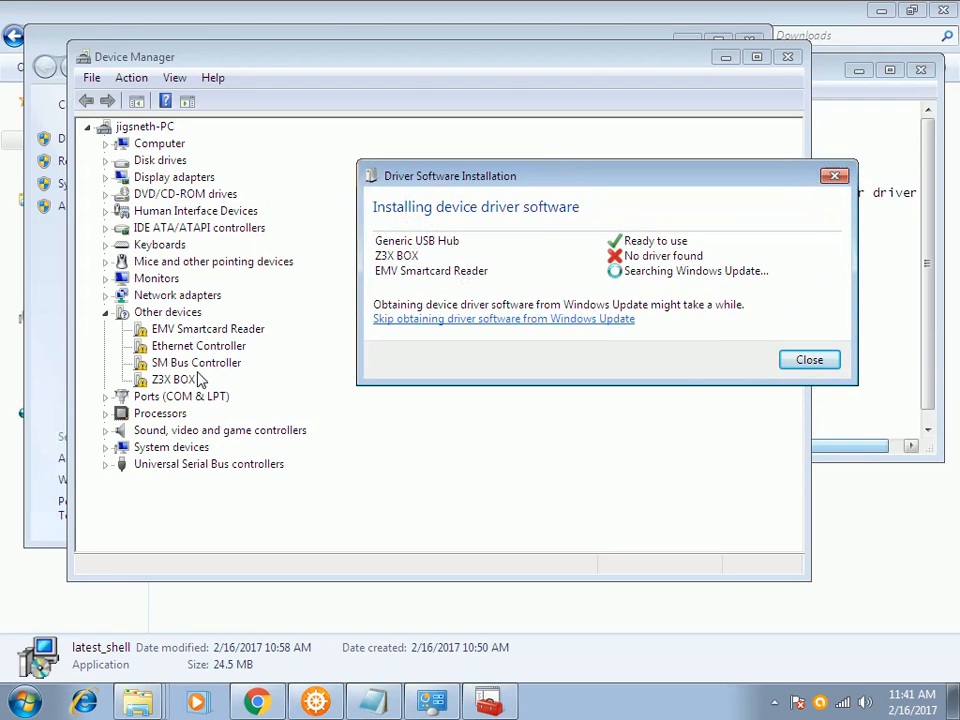
Step: Start a driver update for Z3X BOX, choosing to browse the computer for driver software
click(168, 383)
right_click(168, 383)
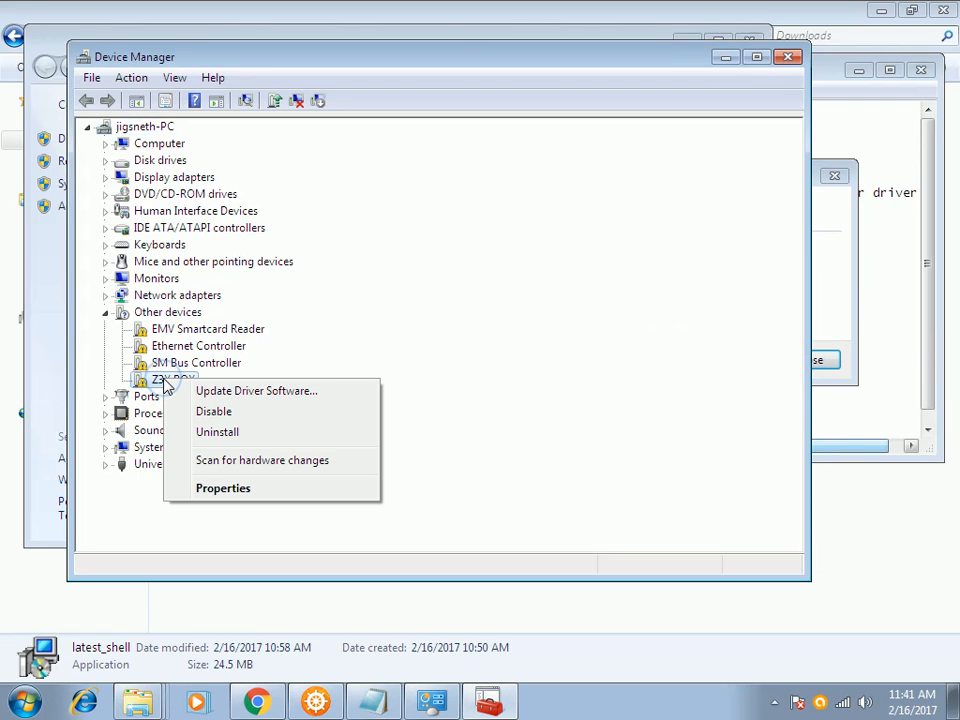
click(240, 393)
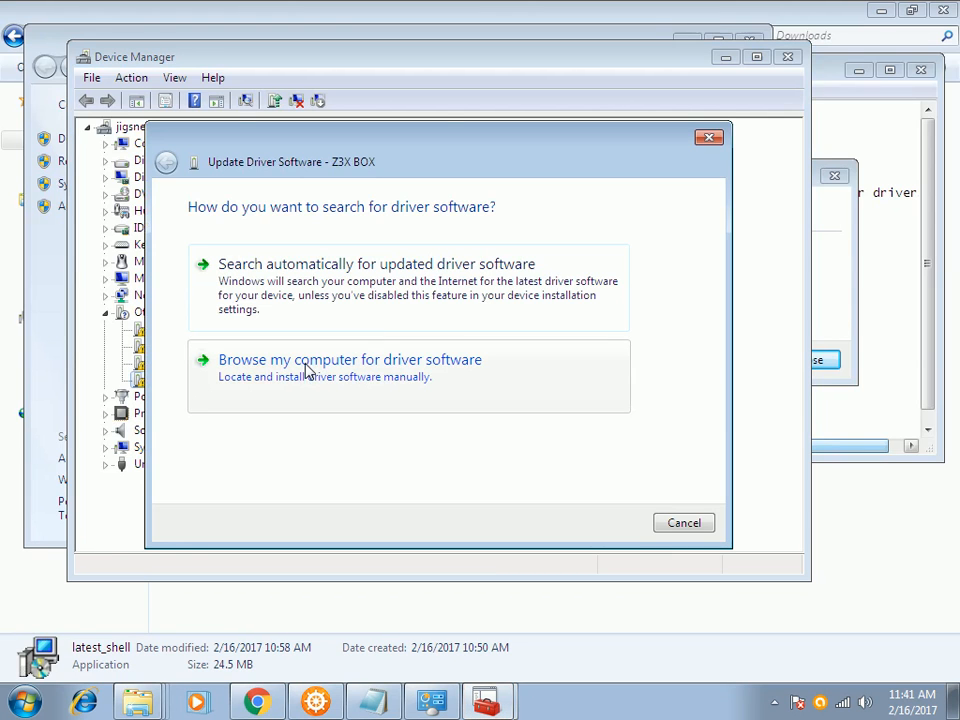
click(307, 371)
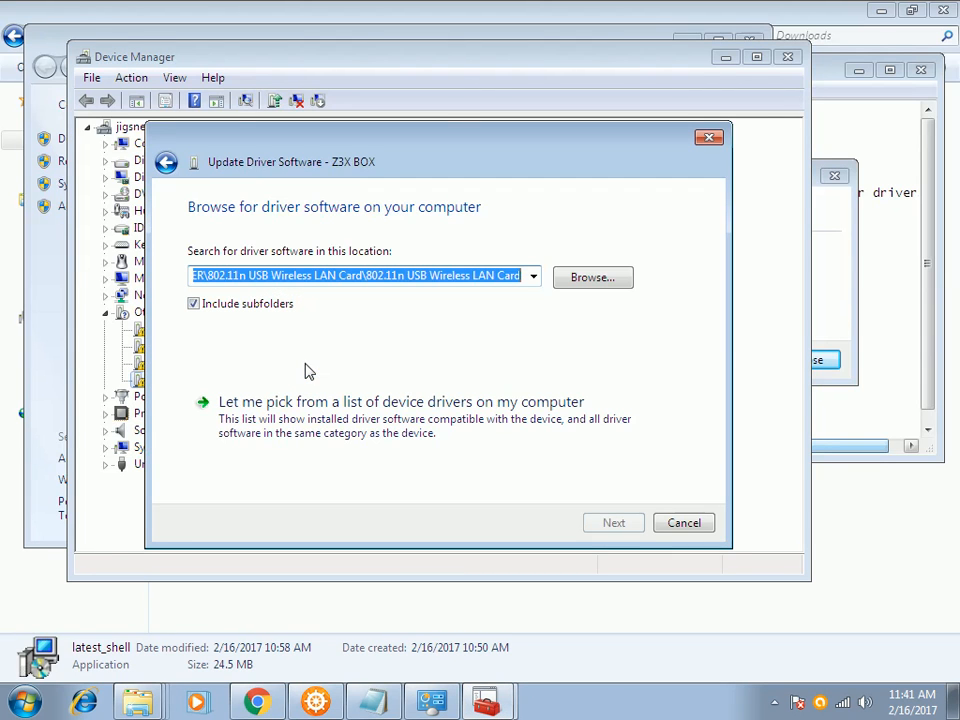
Step: Set the Z3X BOX driver search location to C:\Program Files\Z3X\Box Drivers
click(587, 281)
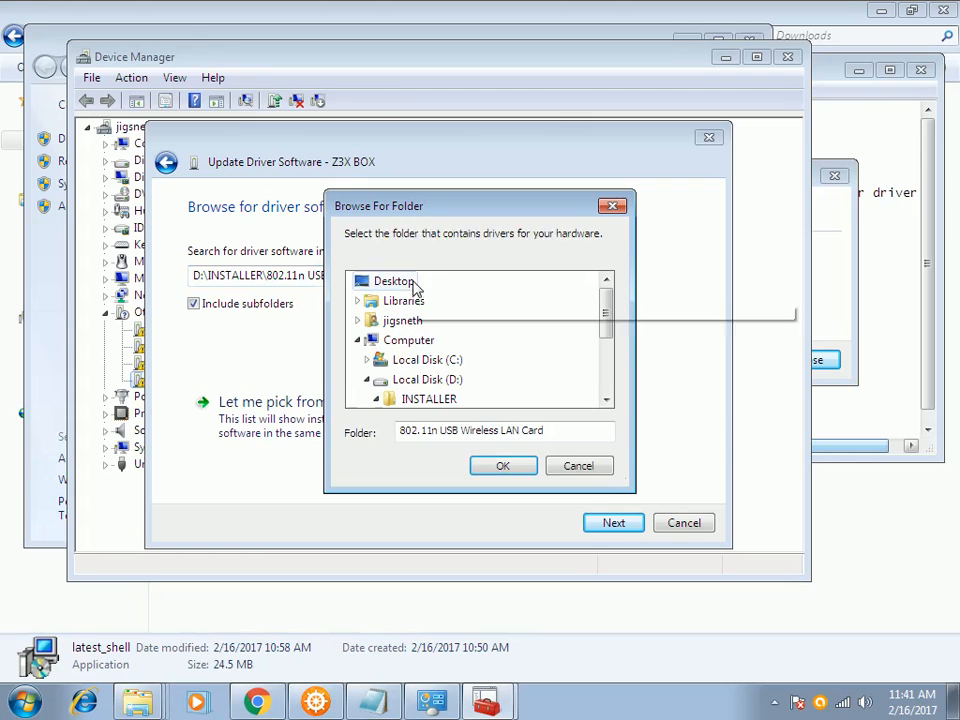
click(368, 359)
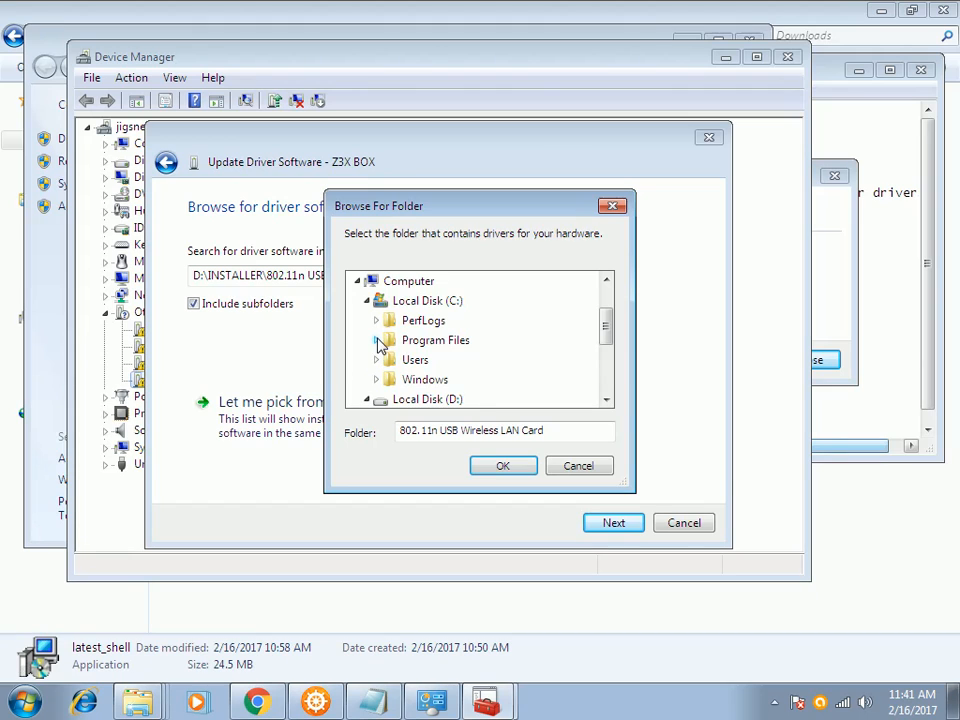
click(378, 339)
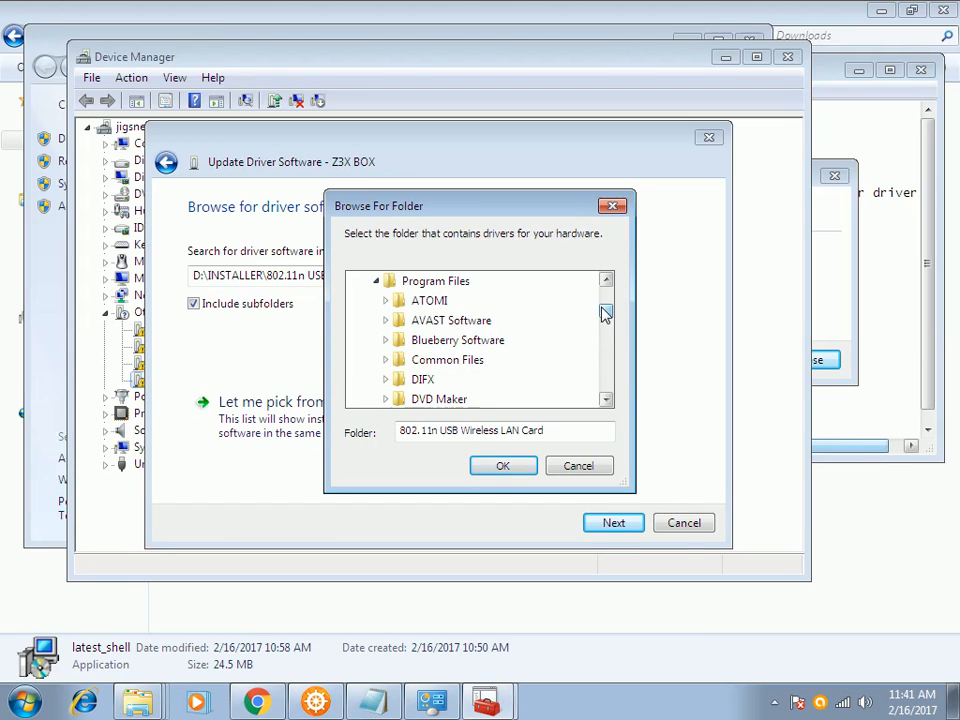
scroll(604, 331, down, 2)
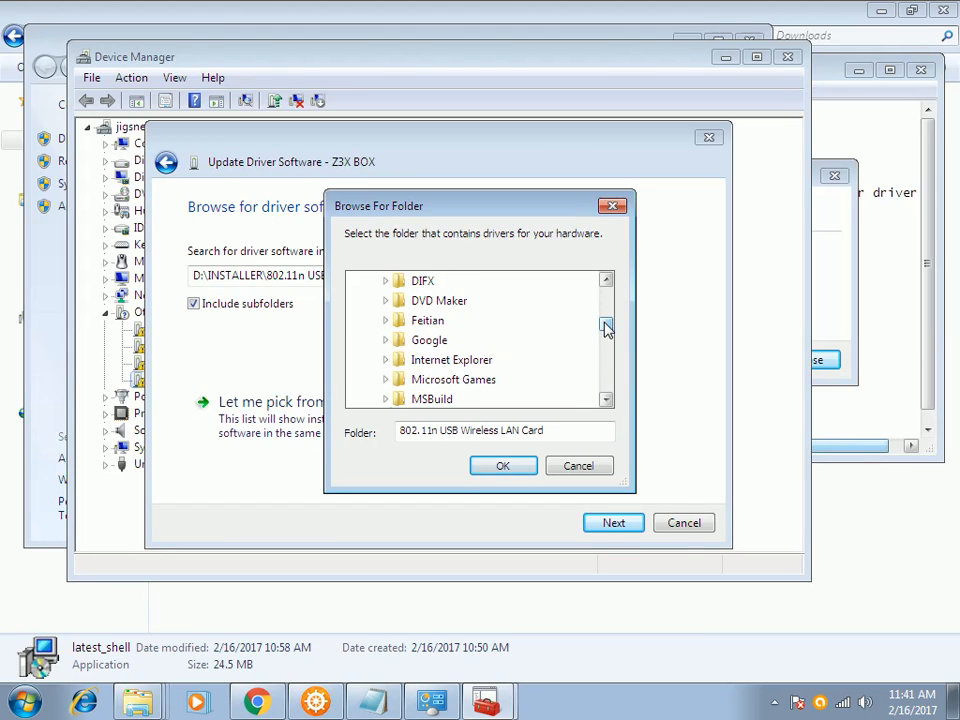
scroll(605, 345, down, 2)
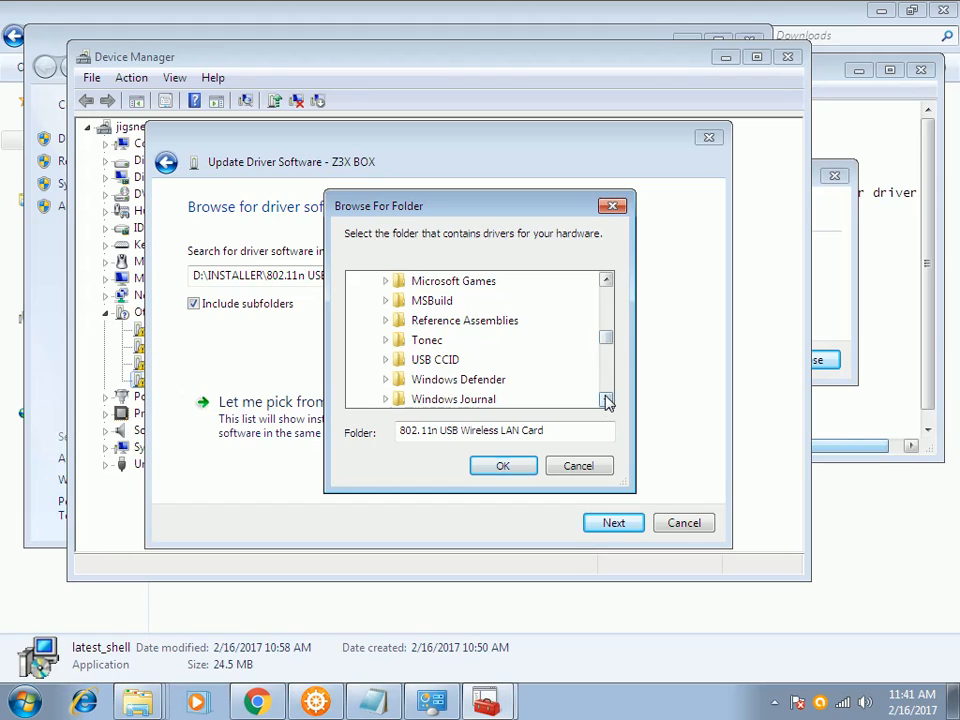
scroll(607, 400, down, 3)
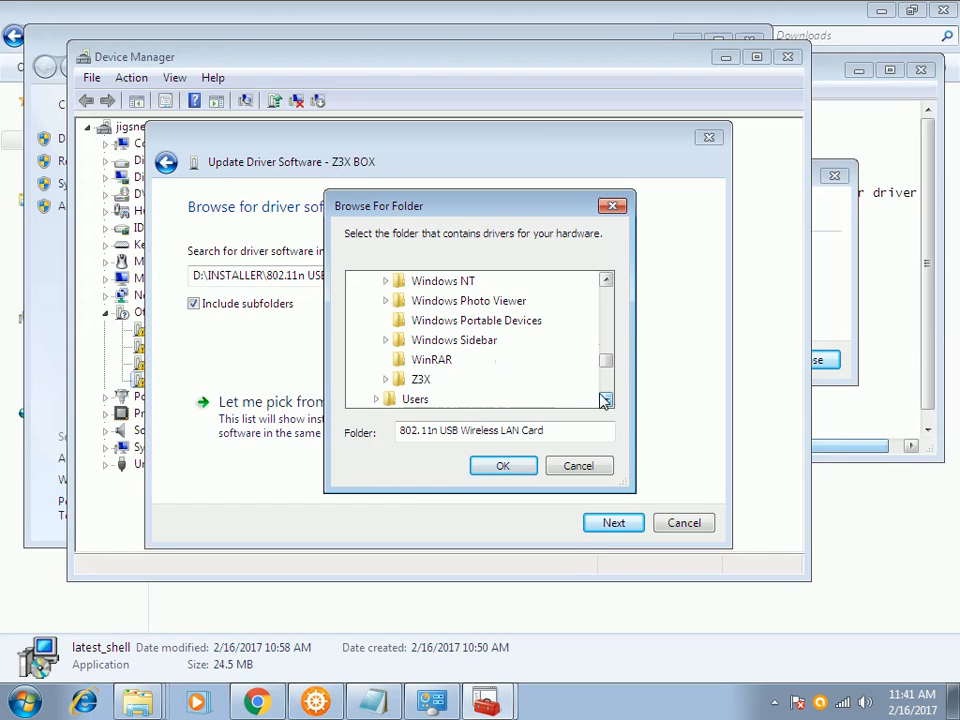
click(386, 380)
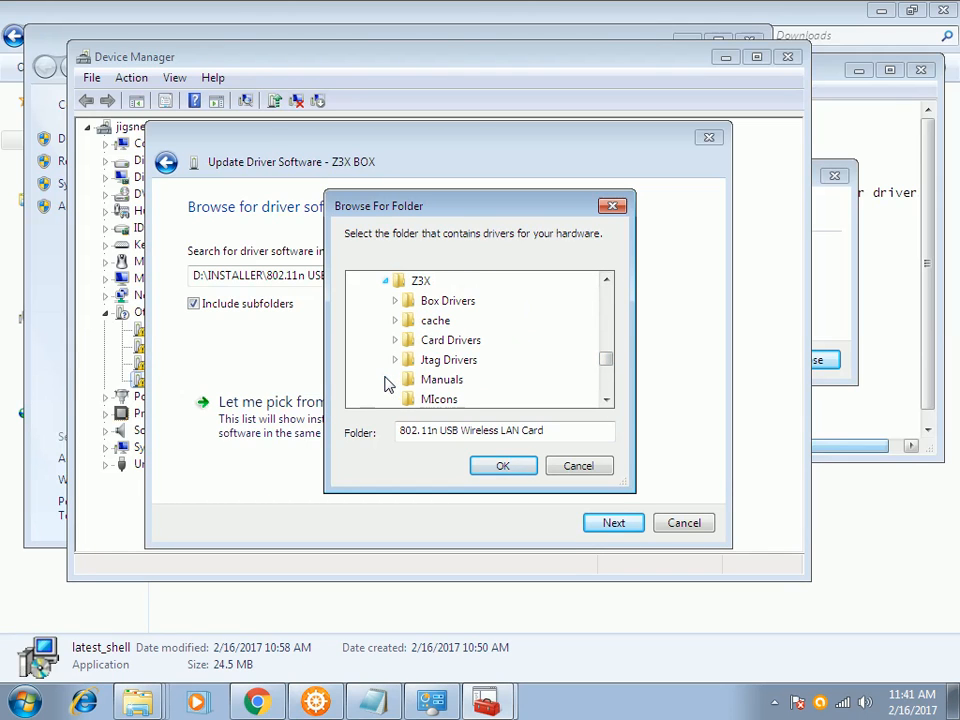
click(395, 301)
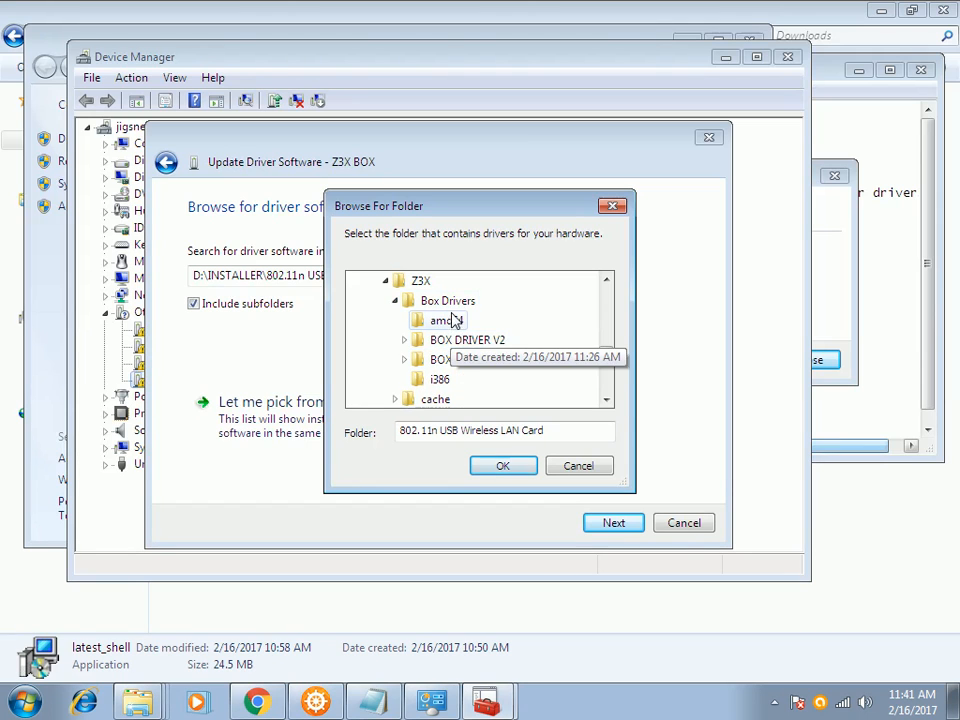
click(455, 302)
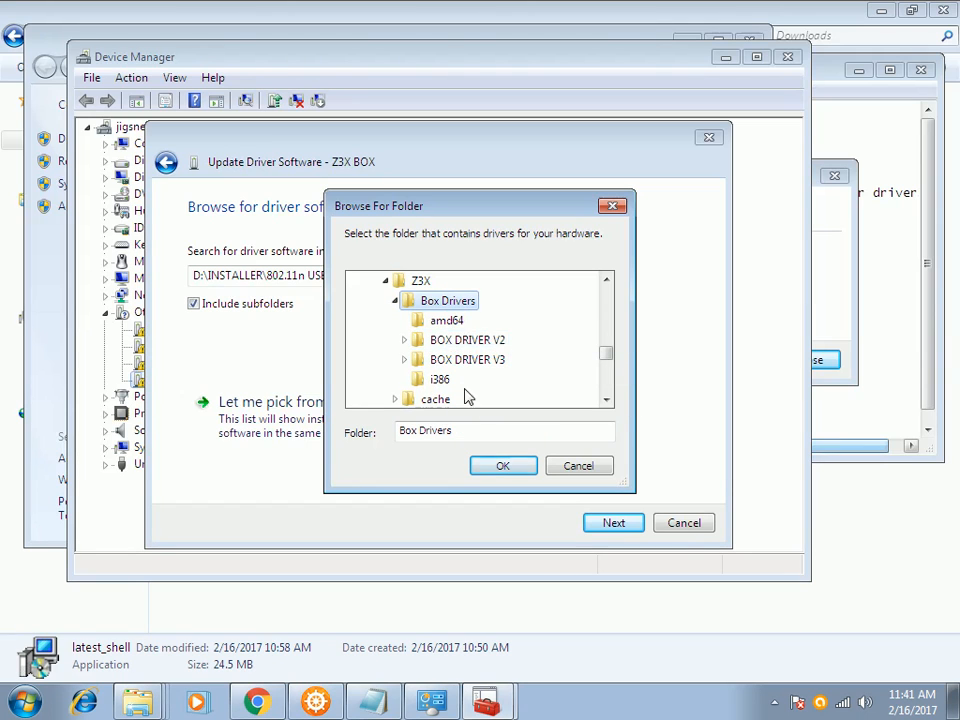
click(492, 465)
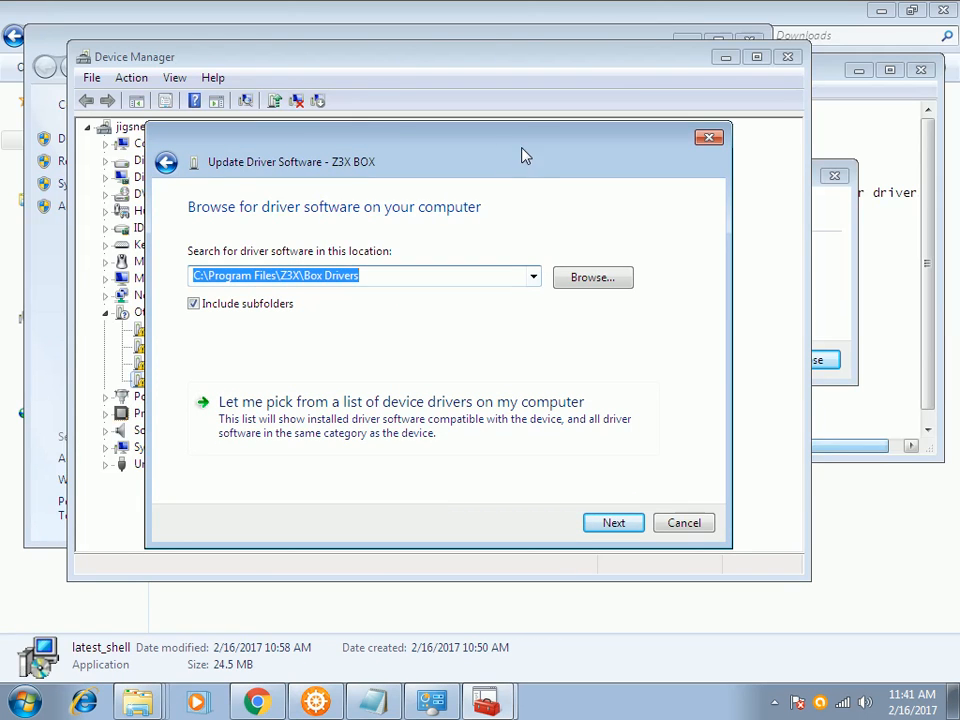
Step: Install the Z3X BOX driver despite the unverified publisher, and close the update wizard once it finishes
click(613, 523)
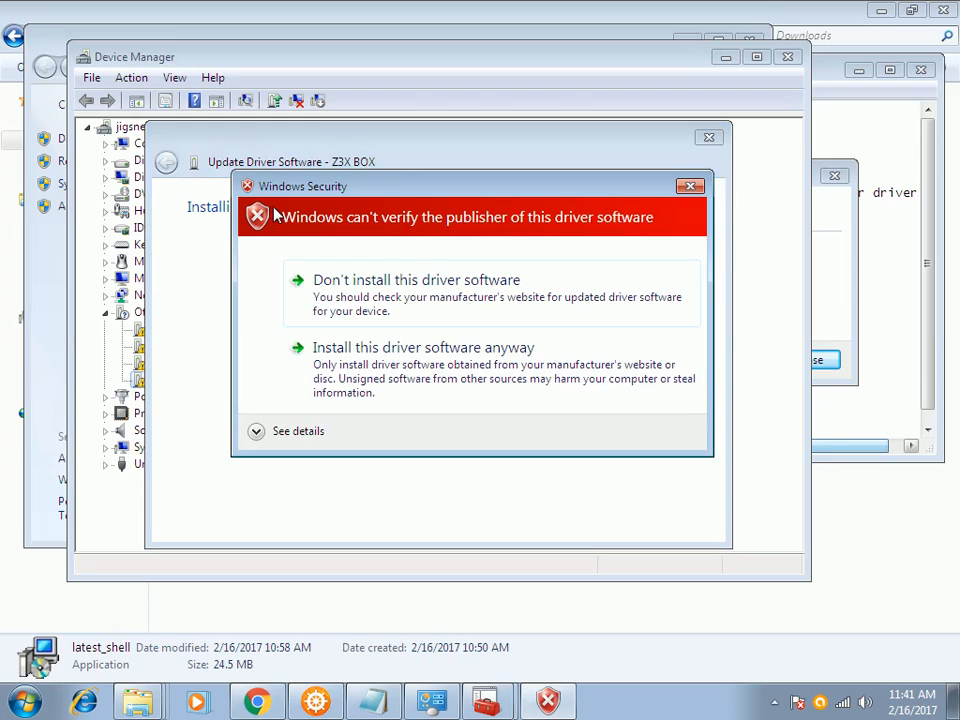
click(364, 379)
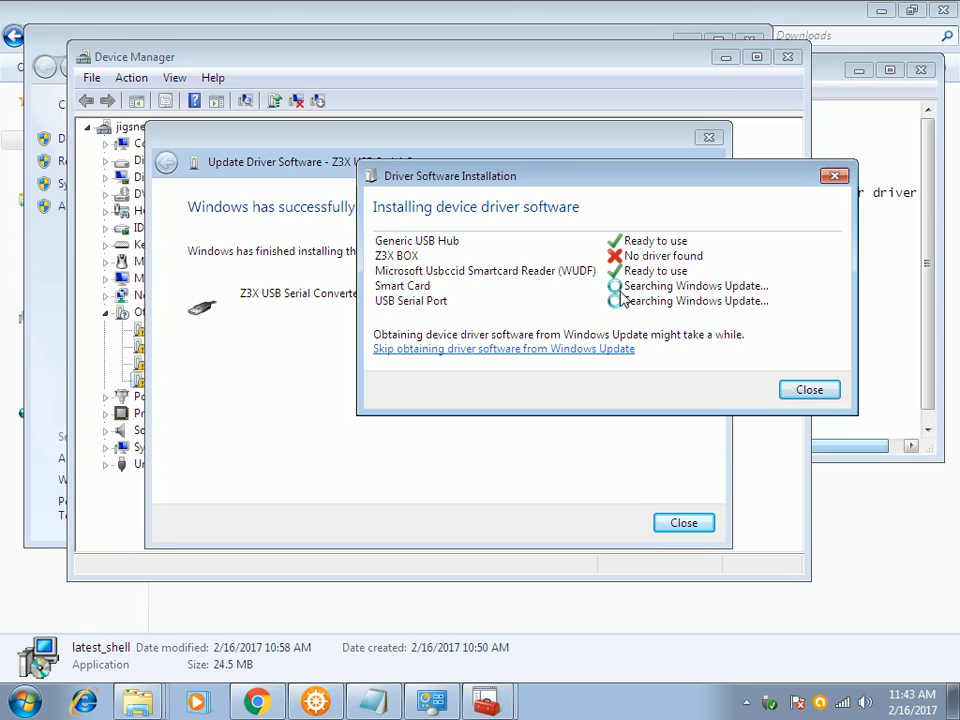
click(378, 136)
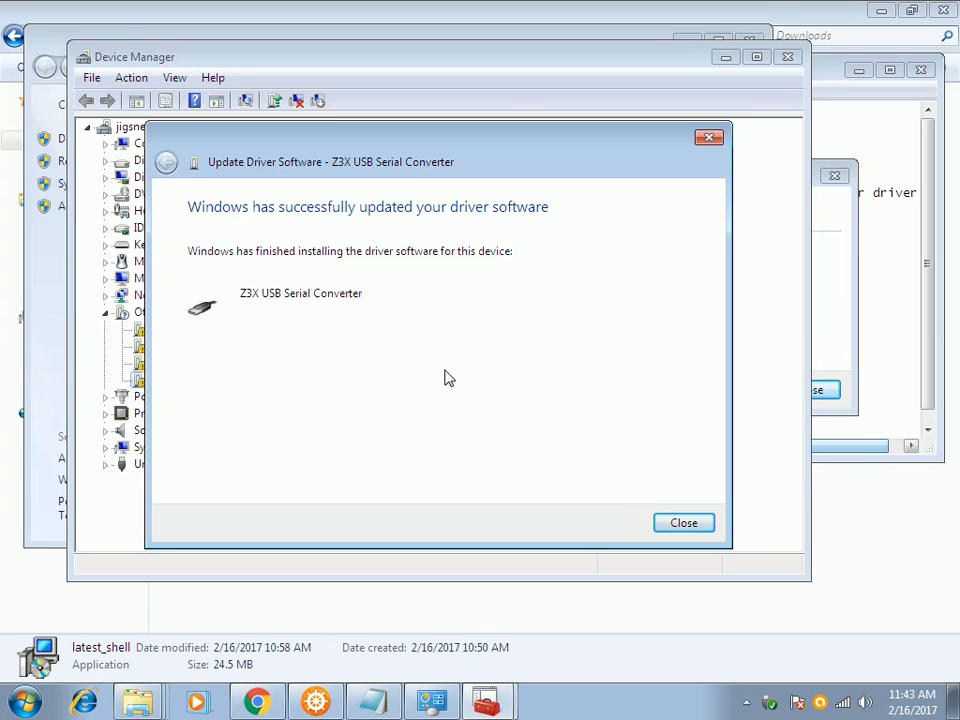
click(662, 527)
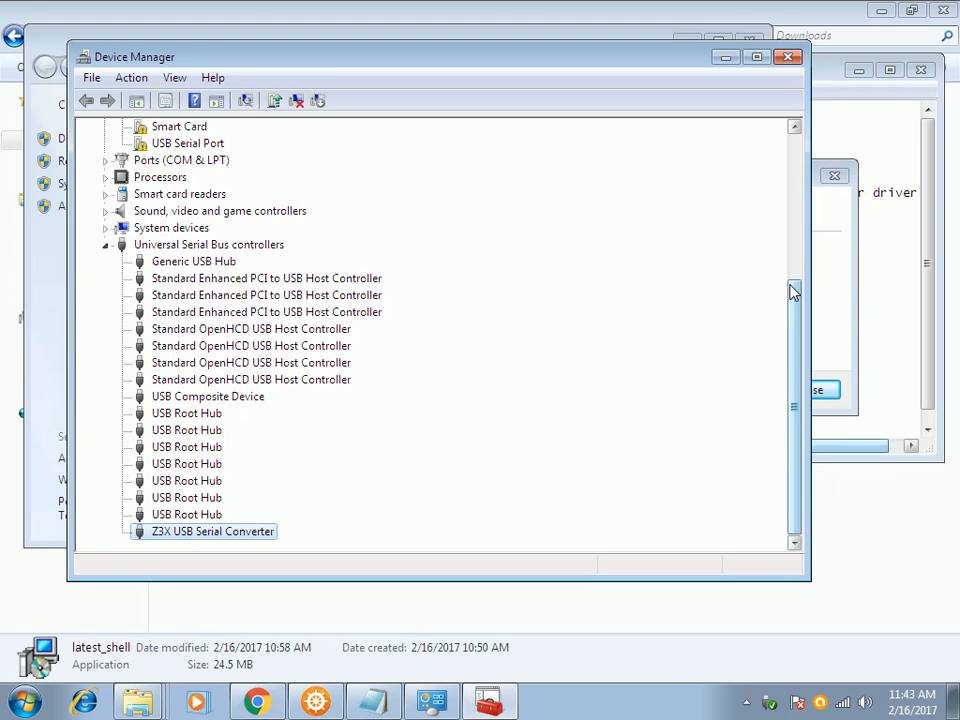
Step: Review the devices under Other devices and expand Ports (COM & LPT) to check for the box's serial port
click(795, 128)
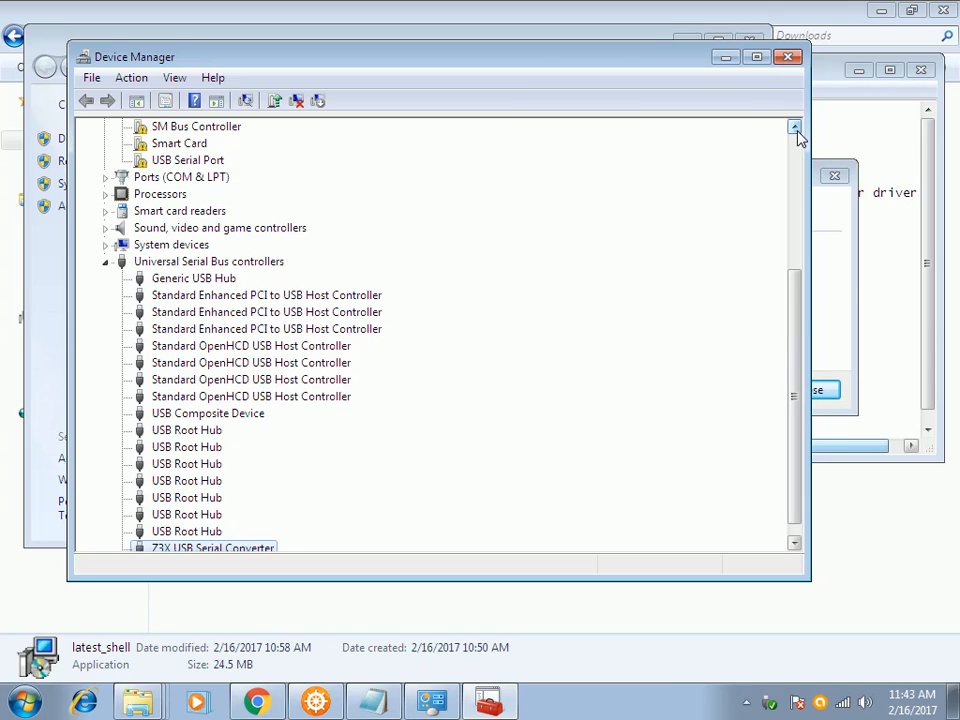
click(795, 128)
click(795, 128)
click(797, 130)
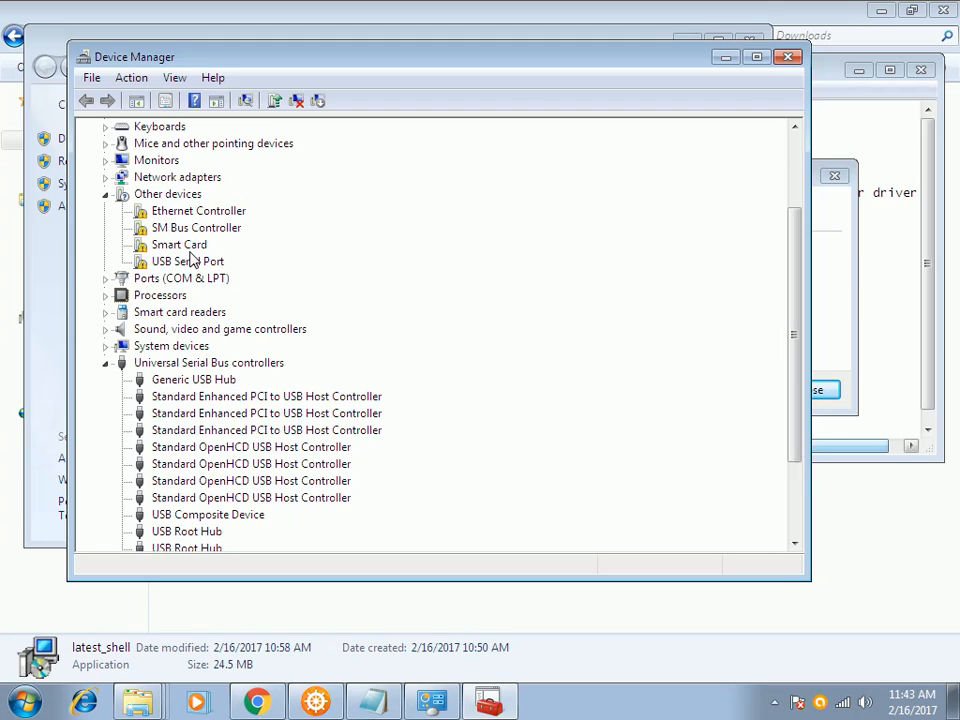
click(106, 279)
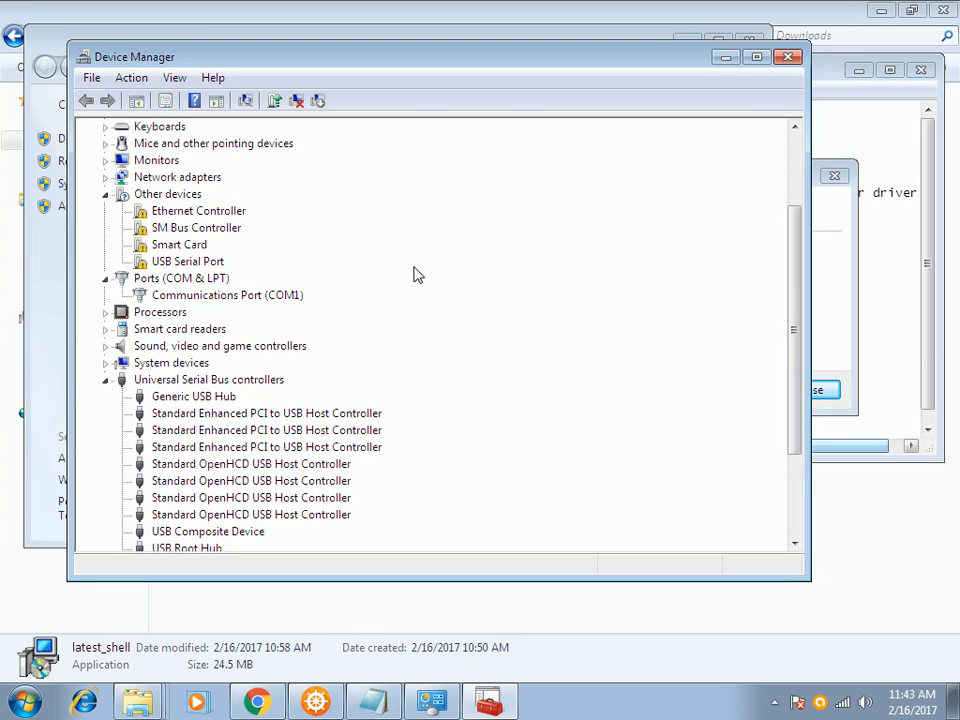
Step: Check the driver installation progress, move its window clear of the device tree and return to Other devices
click(822, 218)
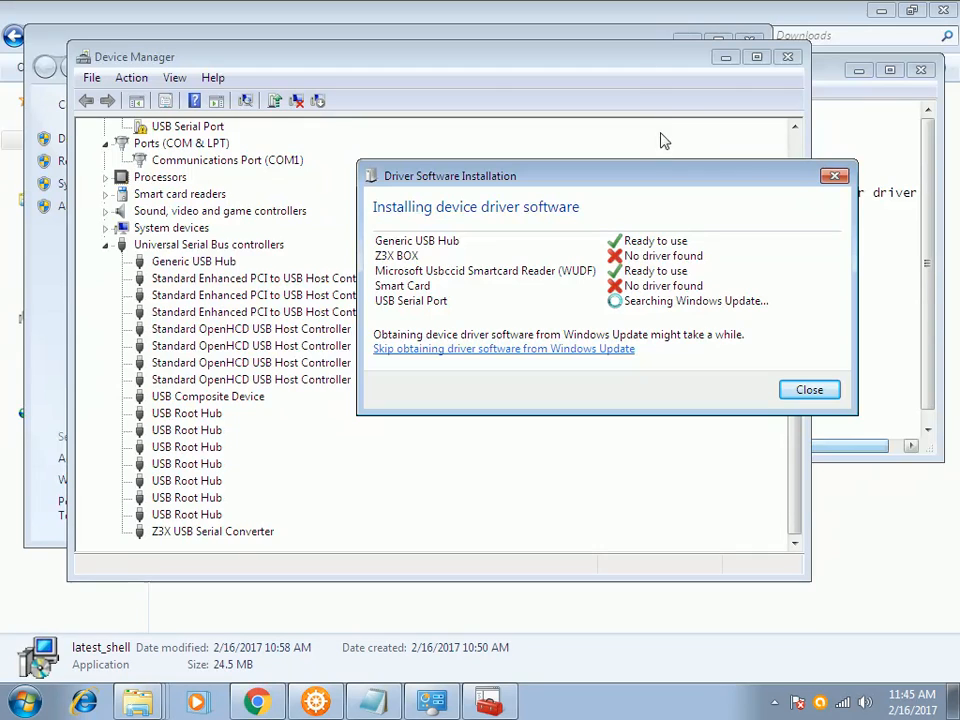
drag(739, 172, 730, 428)
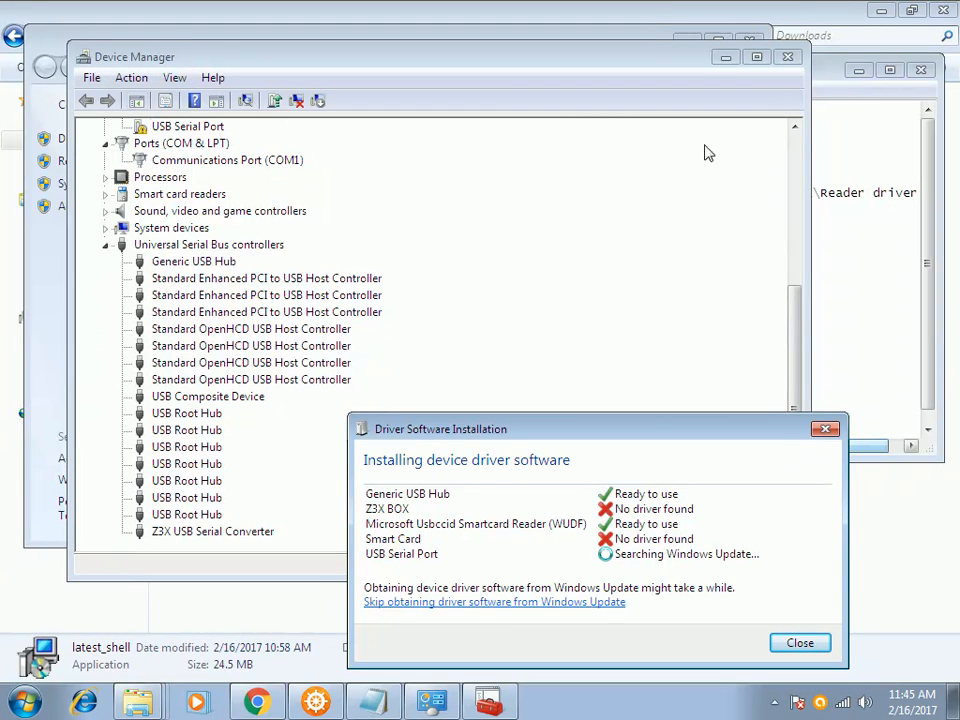
drag(795, 128, 796, 130)
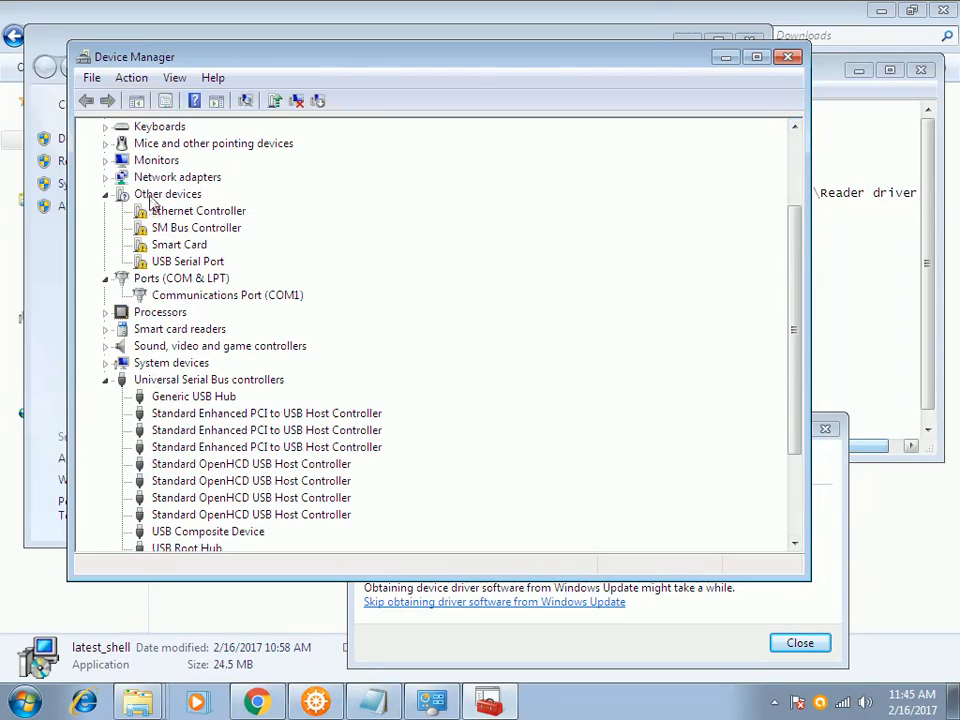
right_click(185, 263)
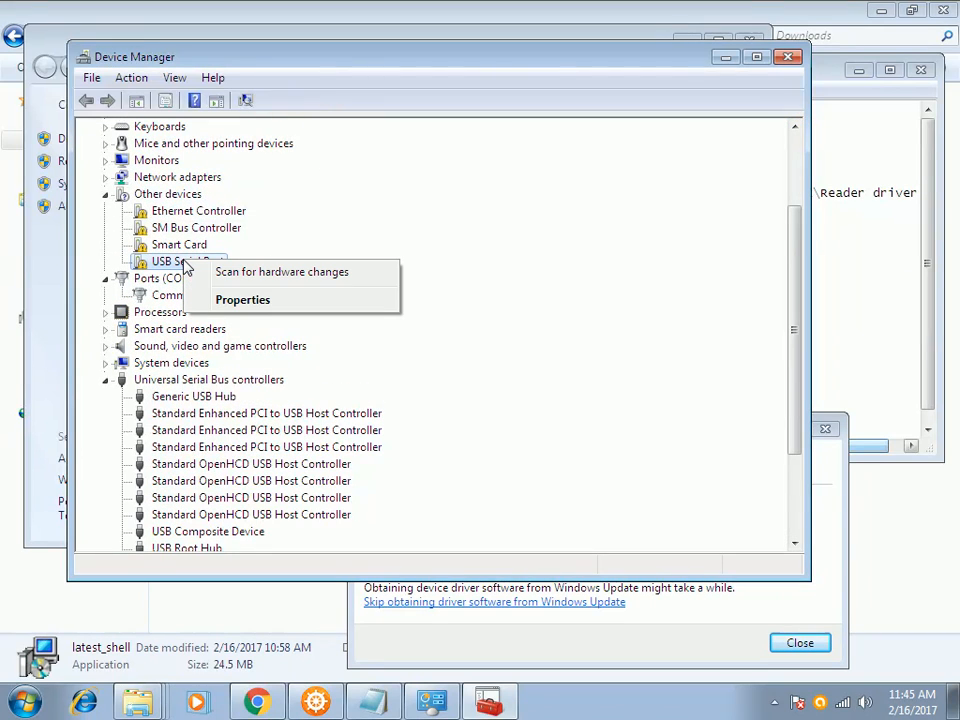
right_click(168, 264)
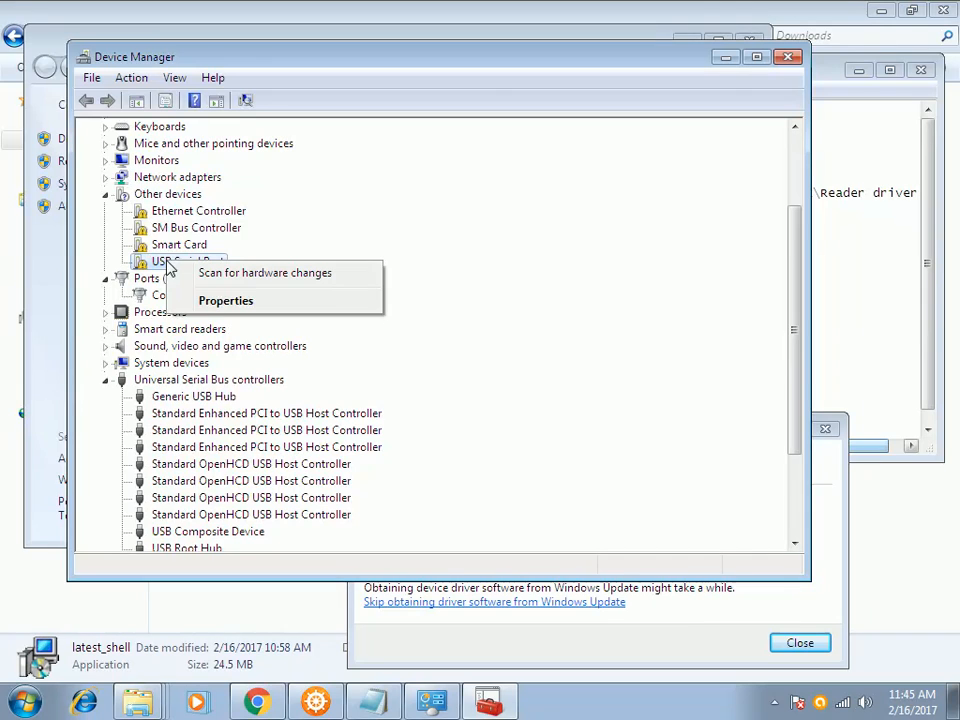
right_click(183, 245)
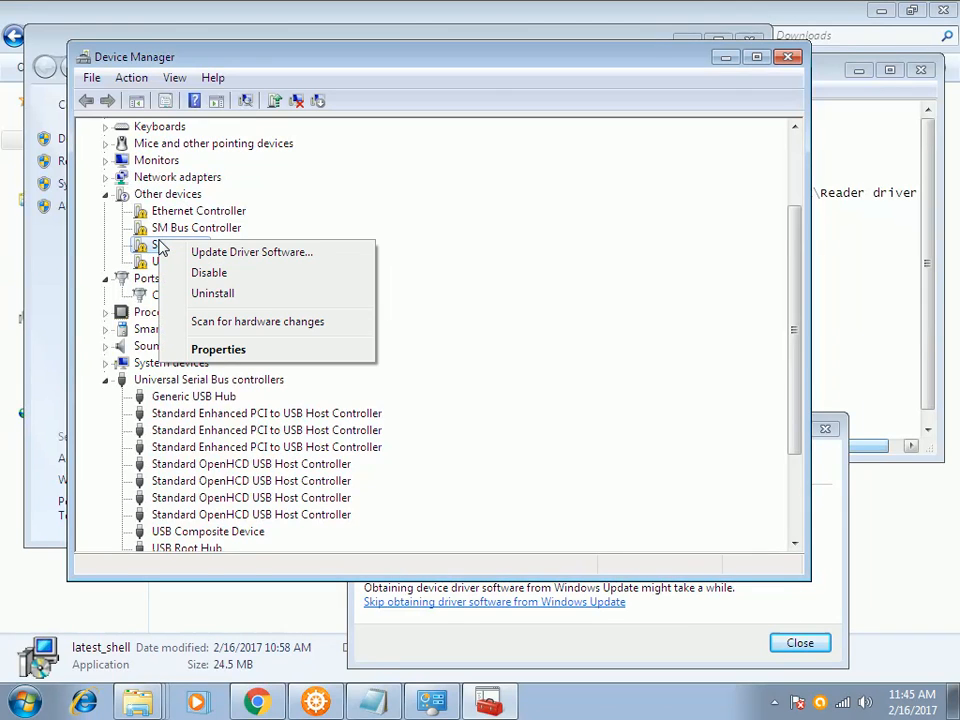
click(273, 47)
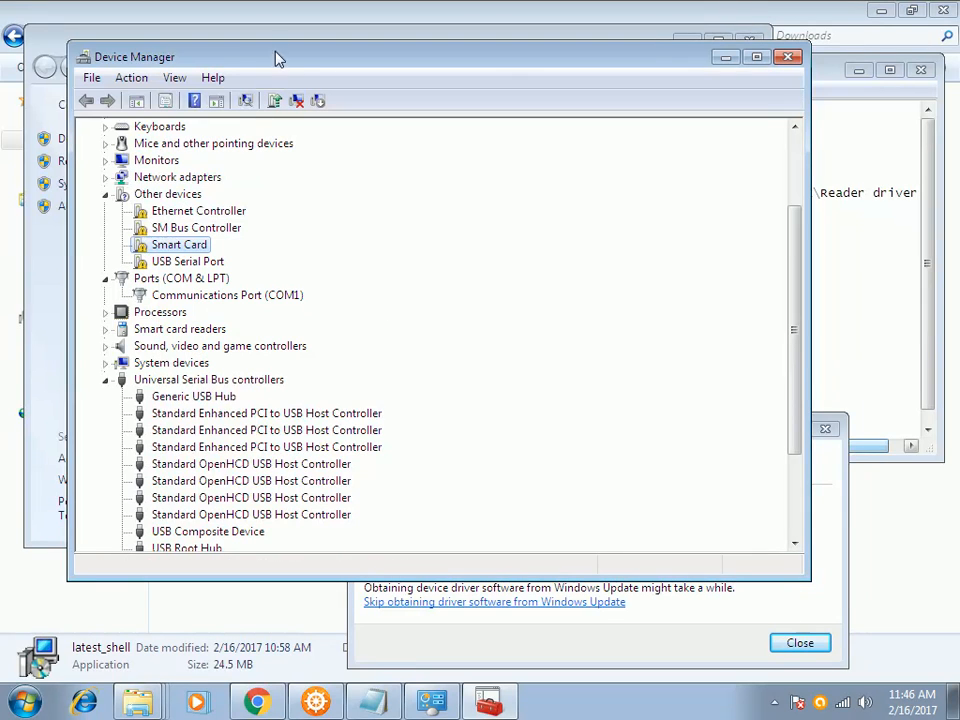
Step: Start a driver update for the Smart Card device, choosing to browse the computer for driver software
right_click(186, 244)
click(250, 251)
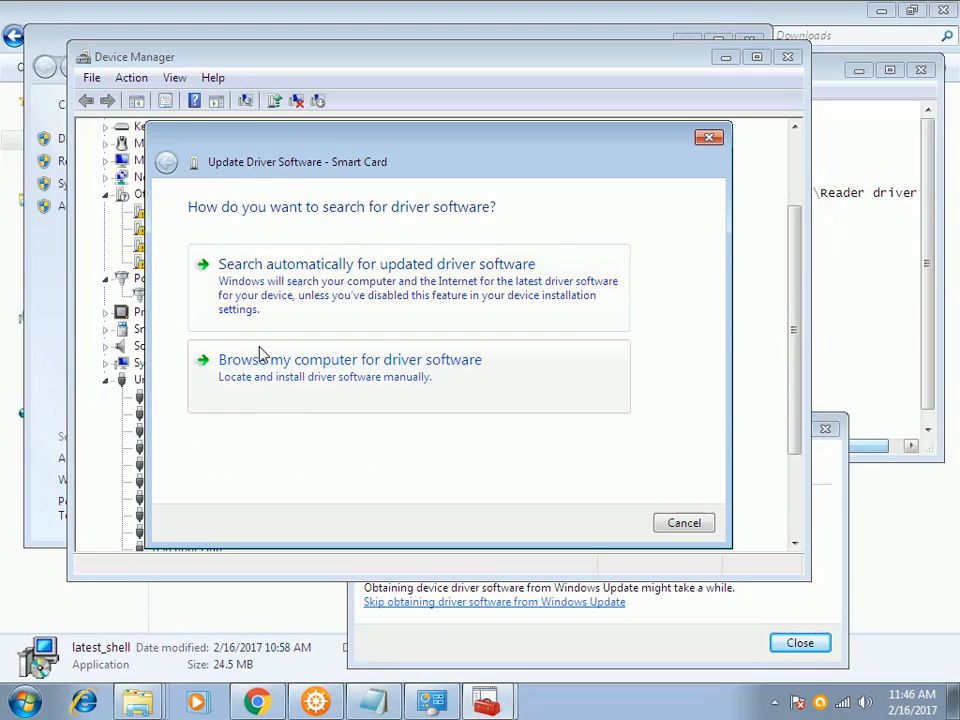
click(284, 378)
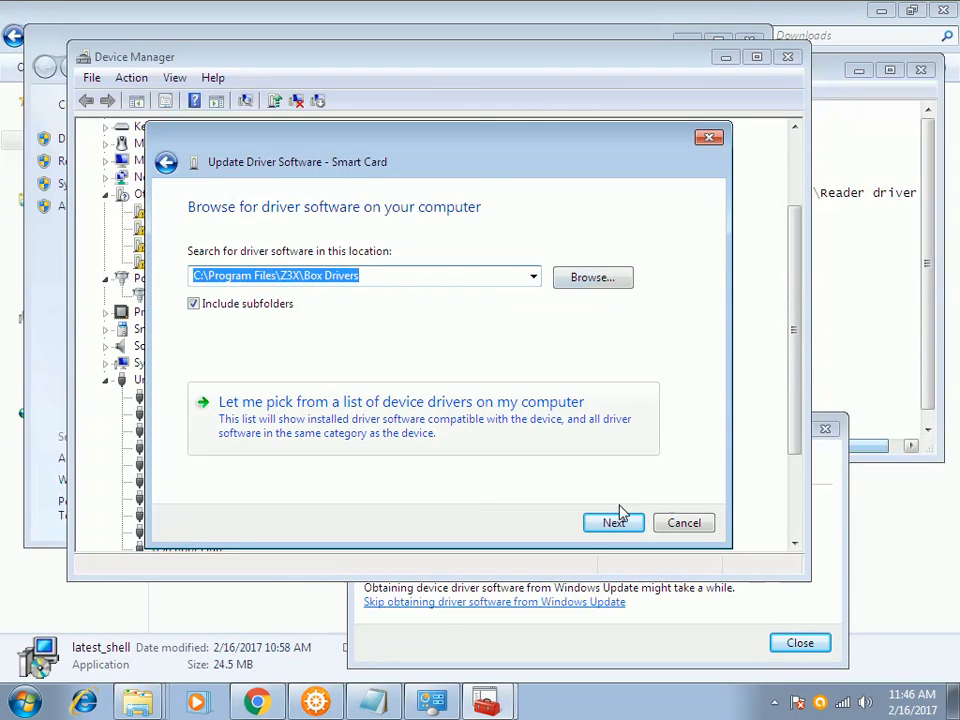
Step: Try to install the Smart Card driver from C:\Program Files\Z3X\Card Drivers\FT2K_32, and close the update wizard
click(593, 277)
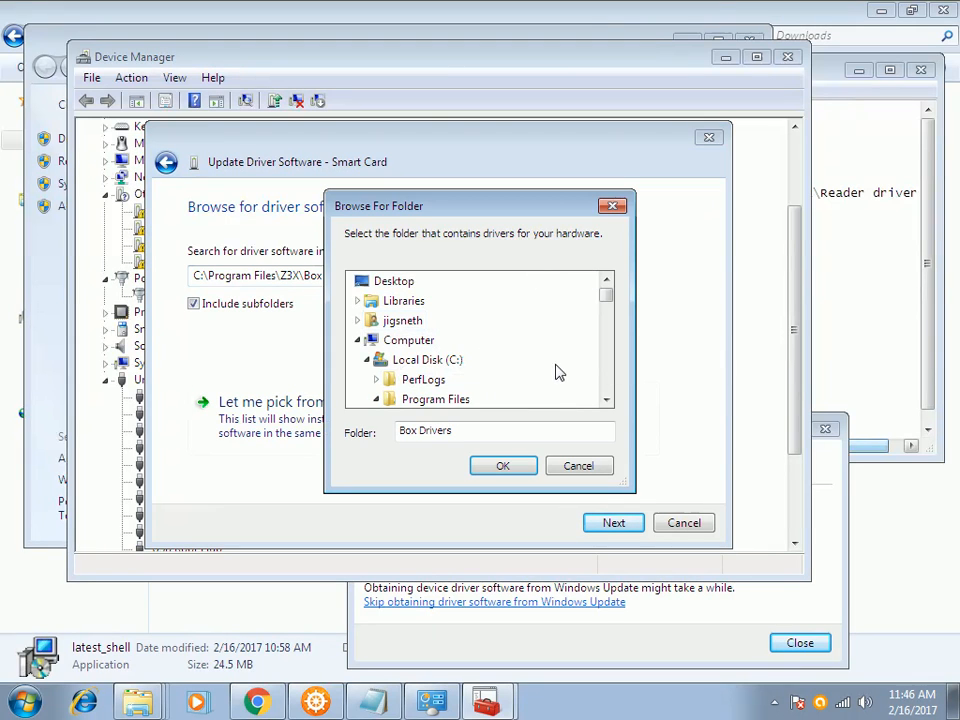
click(606, 399)
click(606, 399)
click(606, 399)
click(606, 399)
click(606, 399)
click(606, 399)
click(606, 399)
click(606, 399)
click(606, 399)
click(606, 399)
click(606, 399)
click(606, 399)
click(606, 399)
click(606, 399)
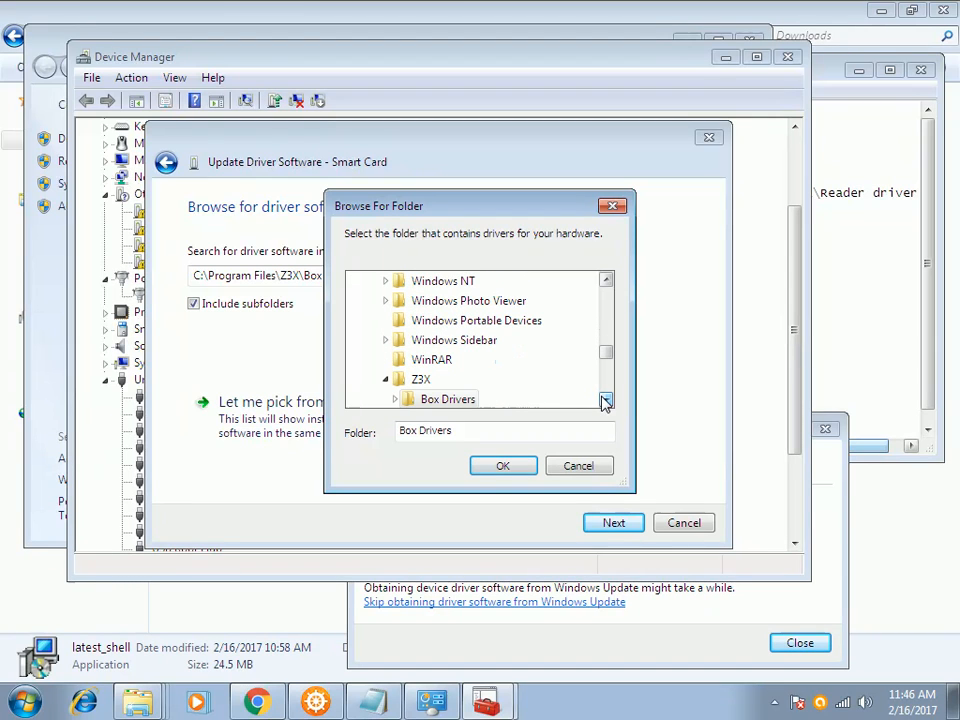
click(606, 399)
click(606, 399)
click(606, 399)
click(606, 399)
click(606, 399)
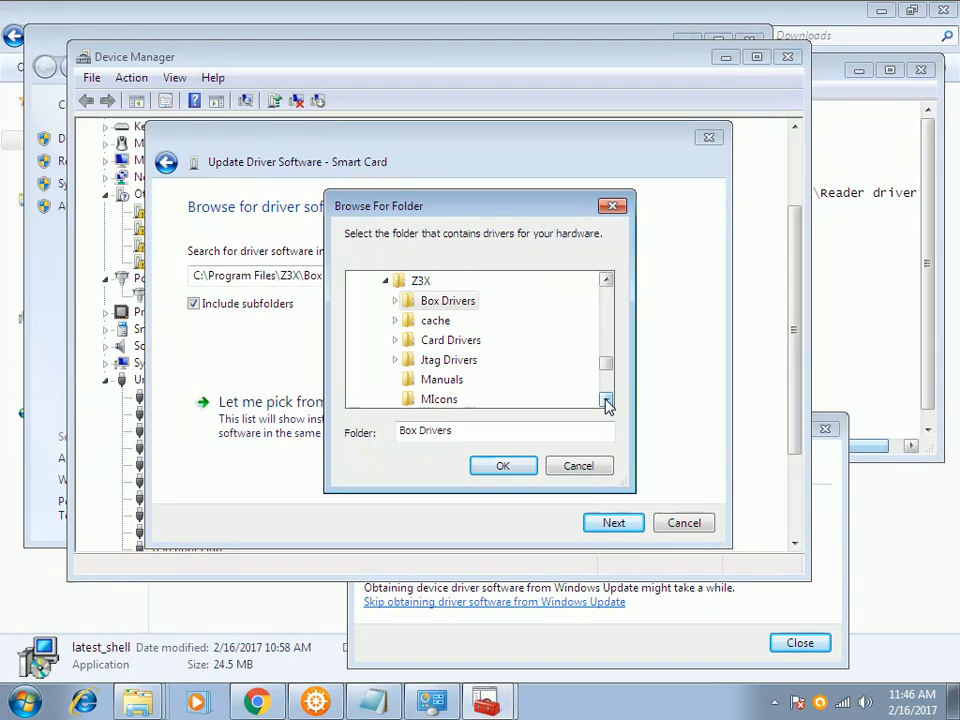
click(395, 341)
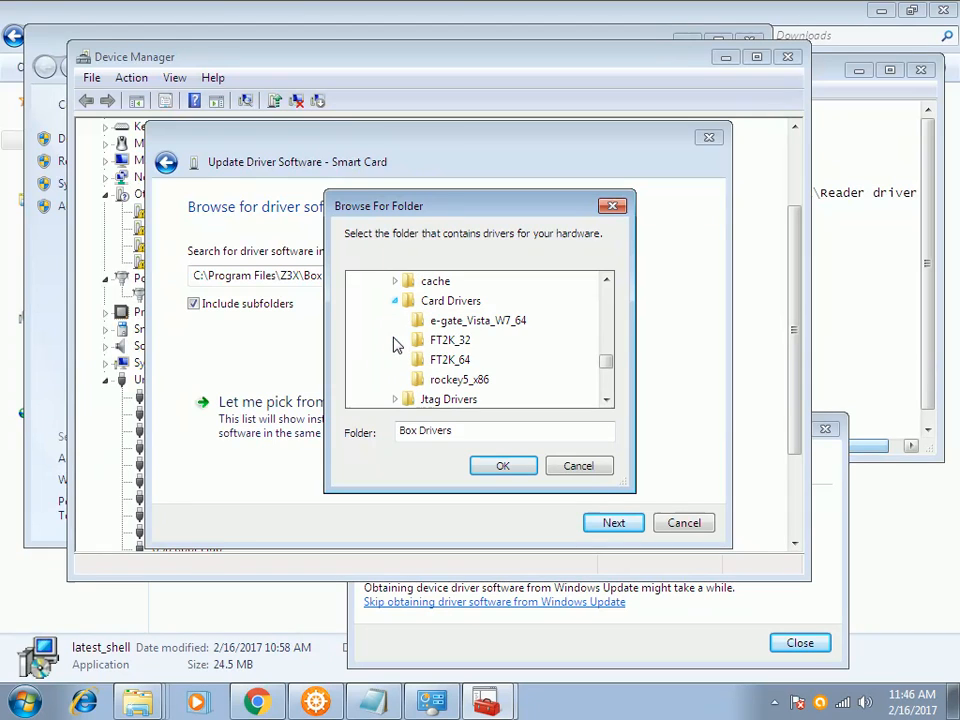
click(450, 340)
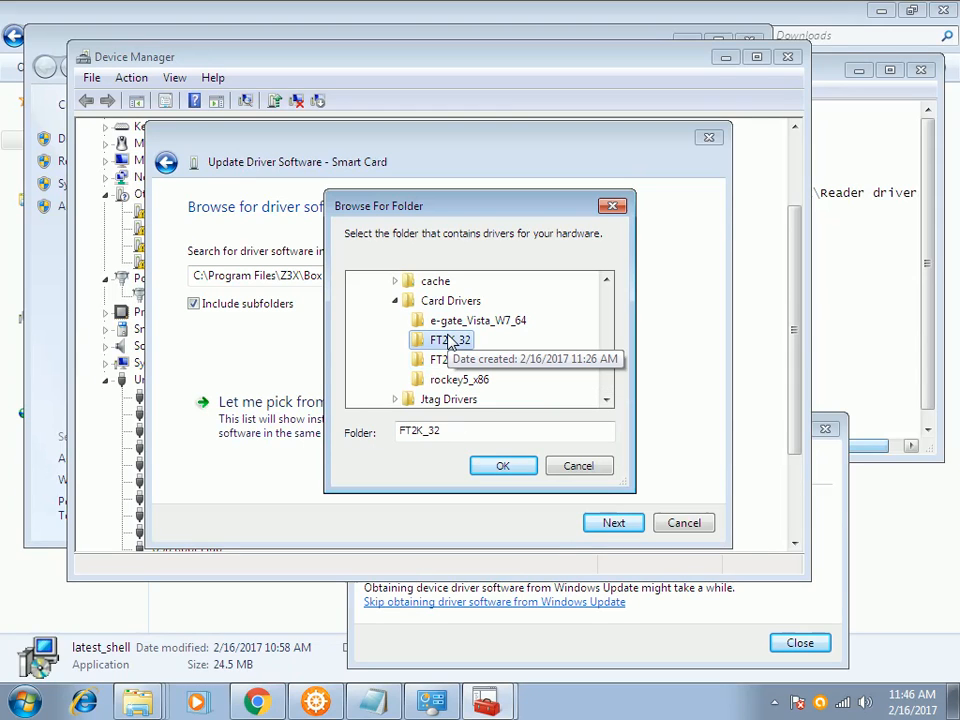
click(502, 466)
click(614, 525)
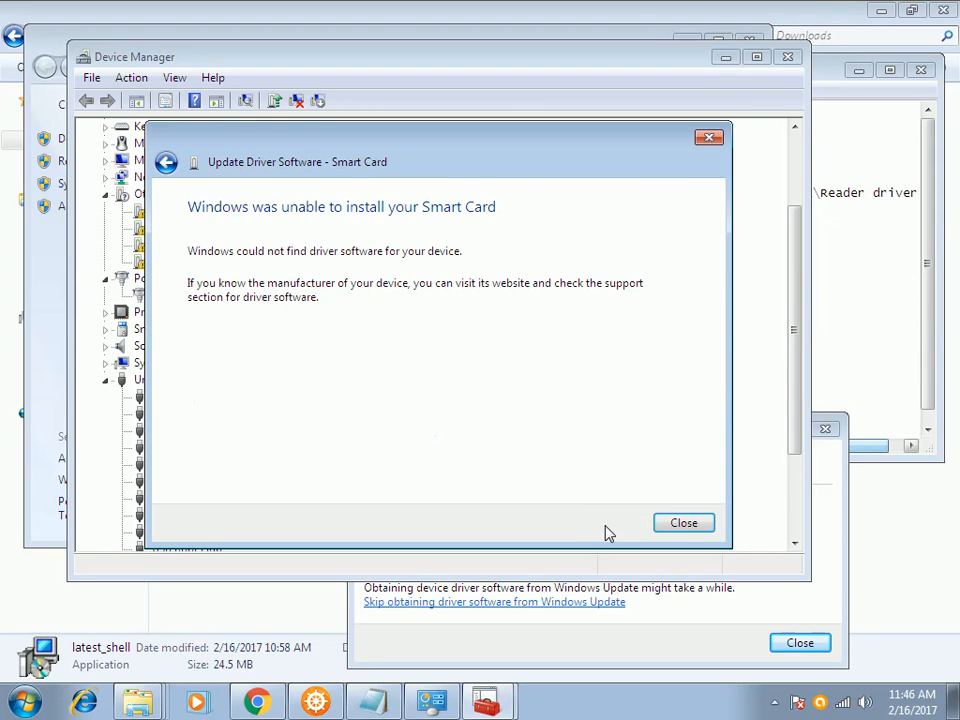
click(662, 525)
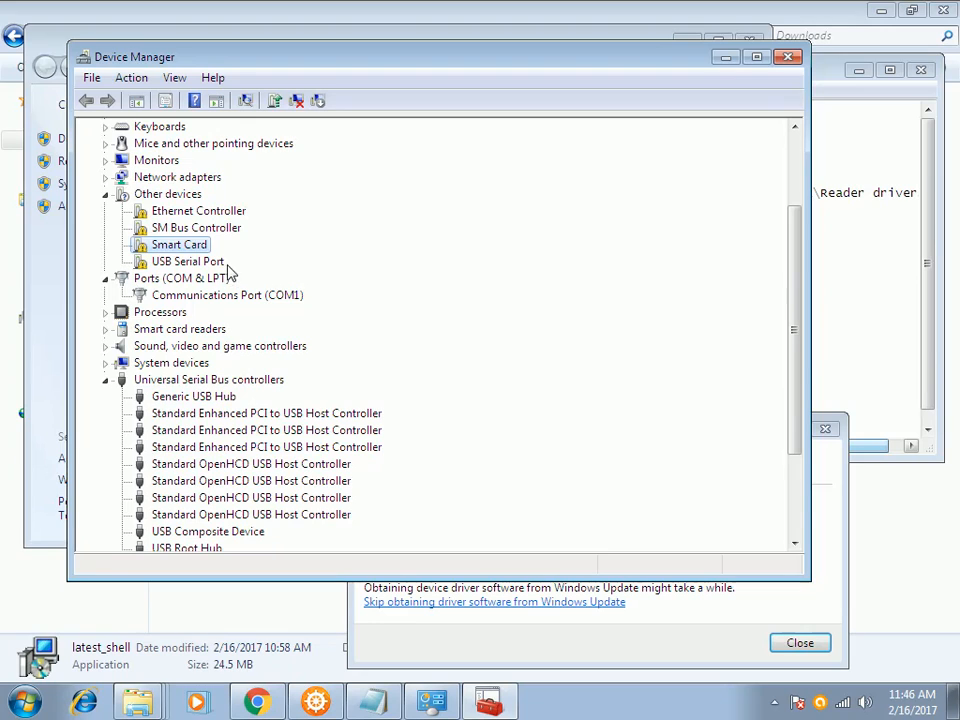
Step: Restart the Smart Card driver update, again choosing to locate the driver software manually on the computer
right_click(201, 247)
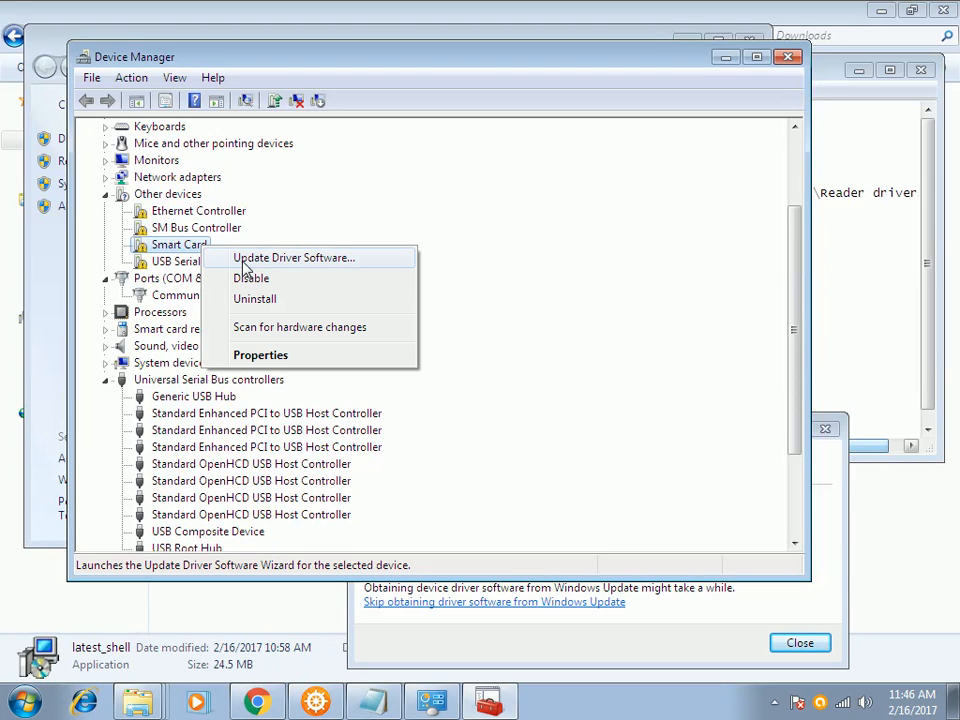
click(246, 259)
click(447, 365)
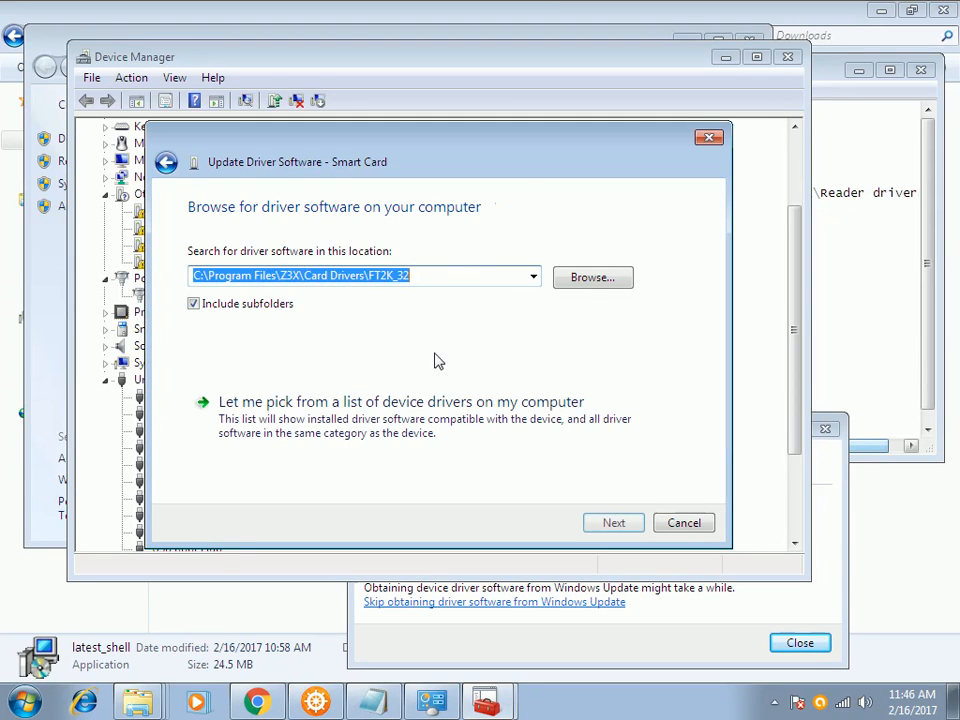
Step: Try to install the Smart Card driver from C:\Program Files\Z3X\Jtag Drivers\x_86, and close the update wizard
click(590, 283)
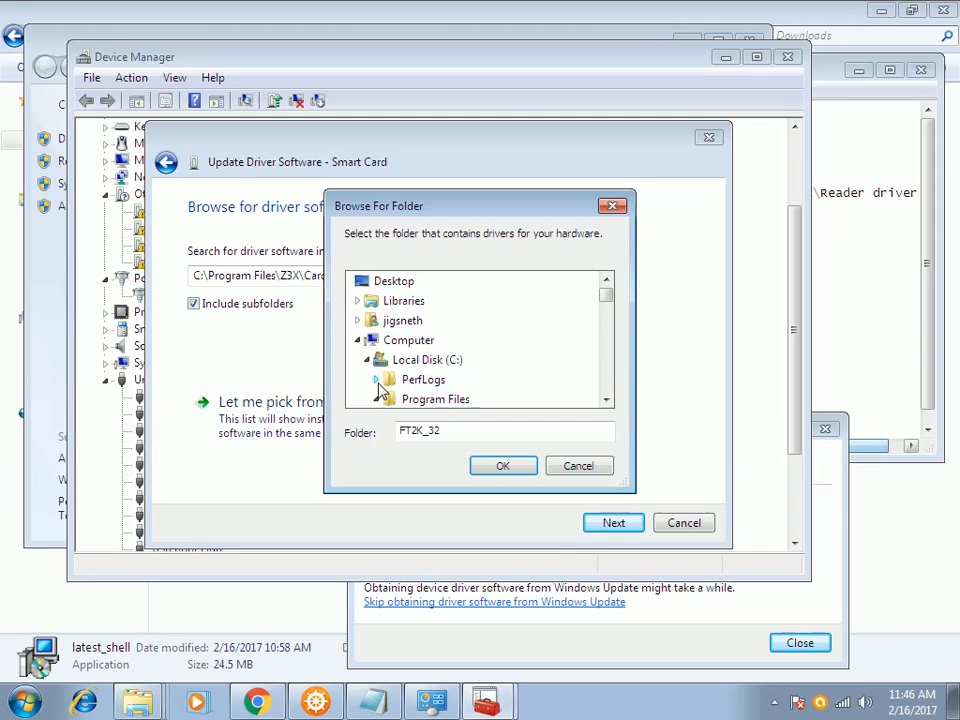
click(606, 399)
scroll(606, 399, down, 4)
scroll(606, 399, down, 5)
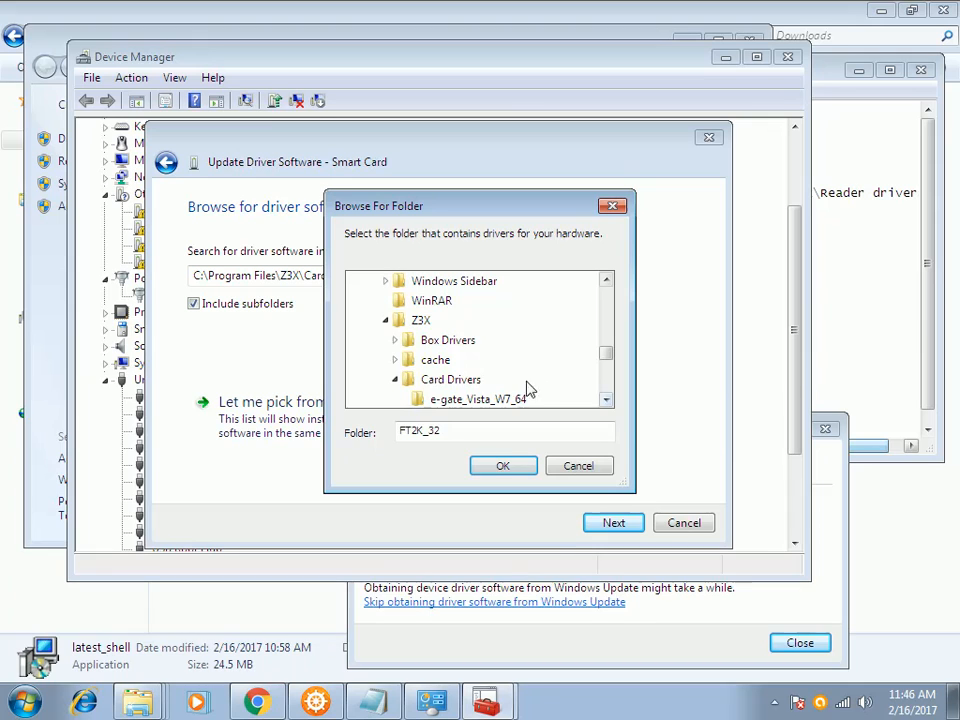
click(606, 400)
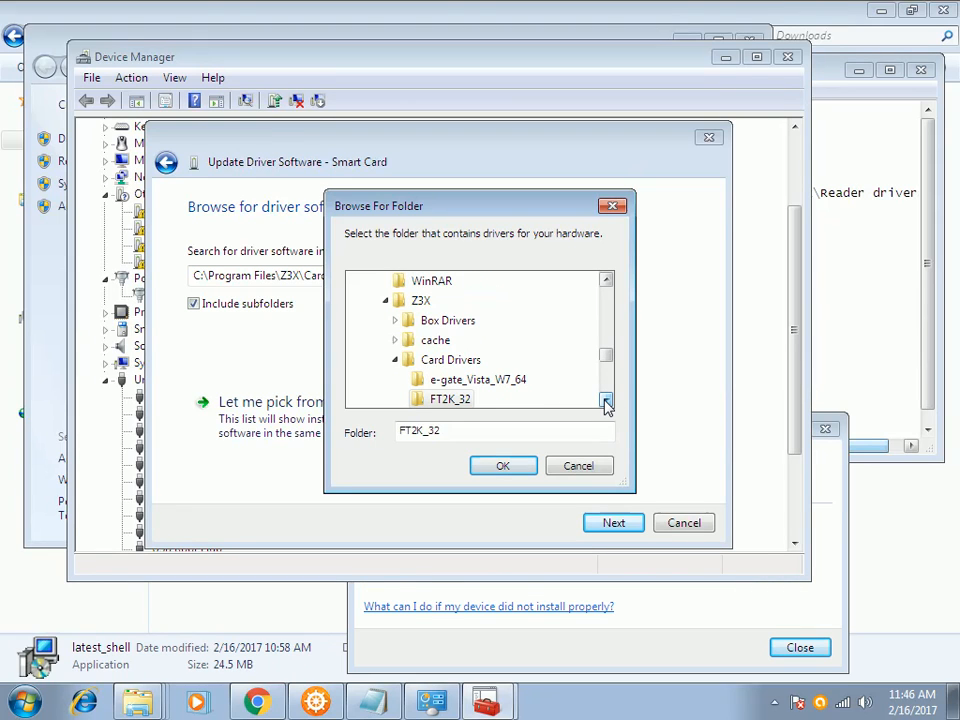
scroll(606, 400, down, 5)
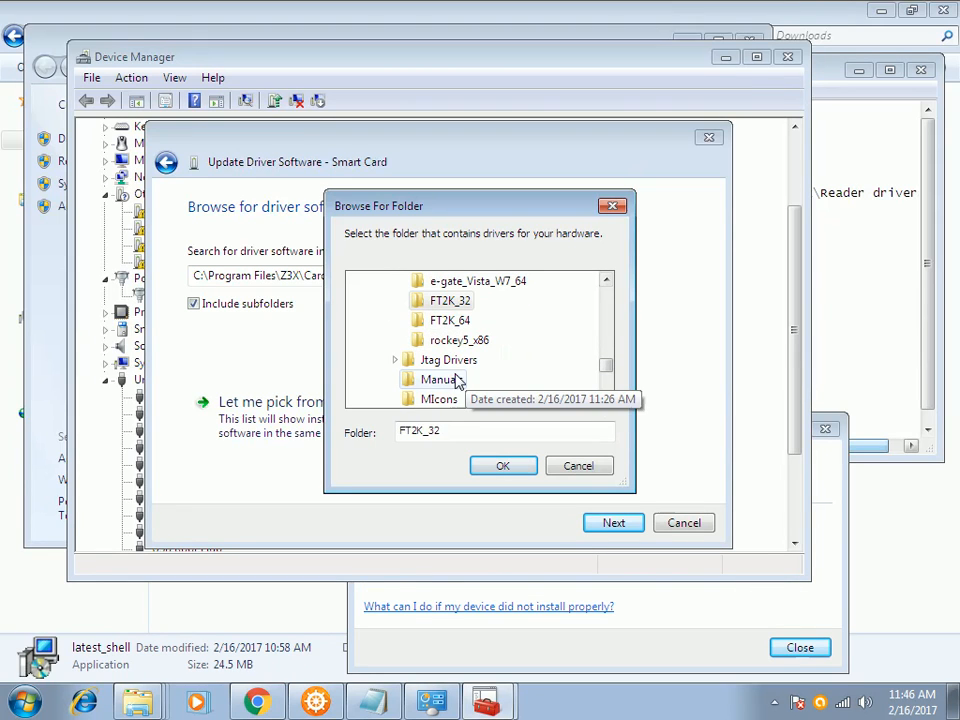
click(395, 360)
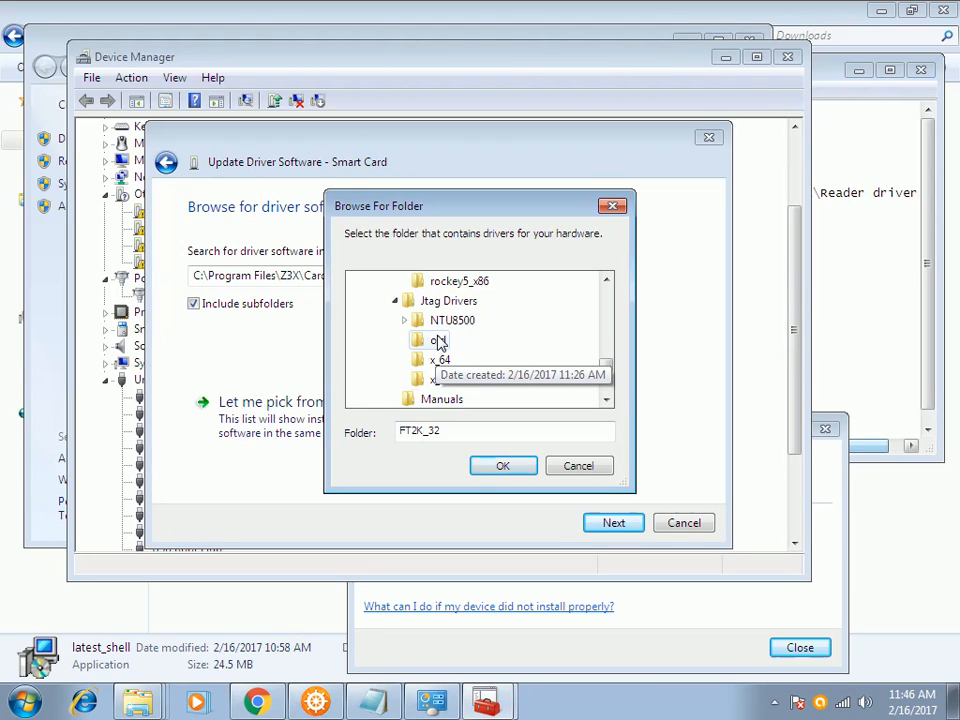
click(440, 381)
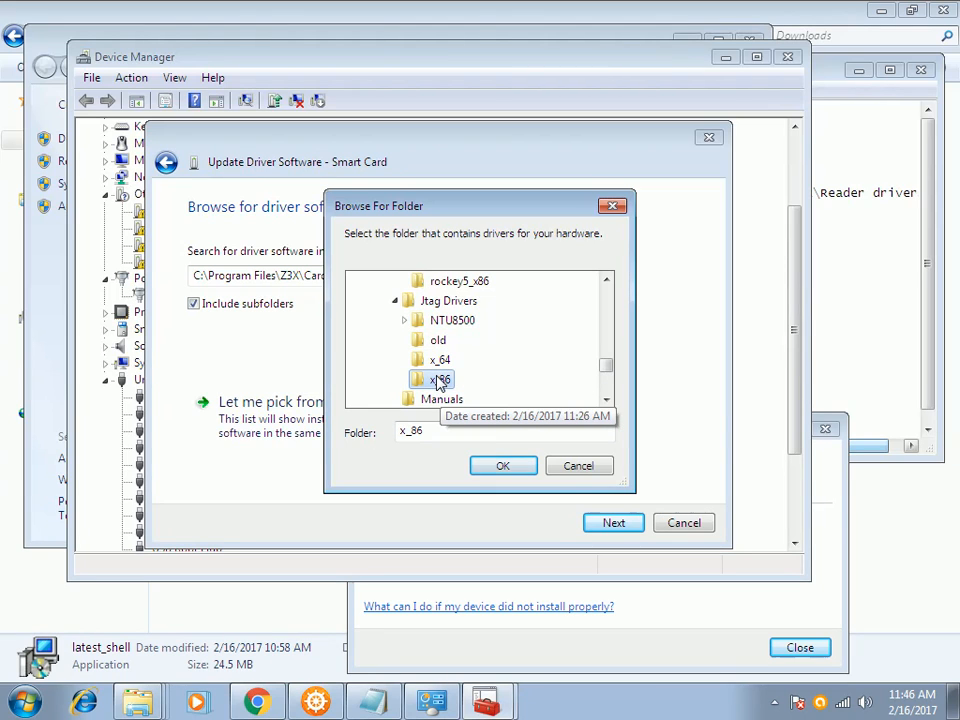
click(481, 466)
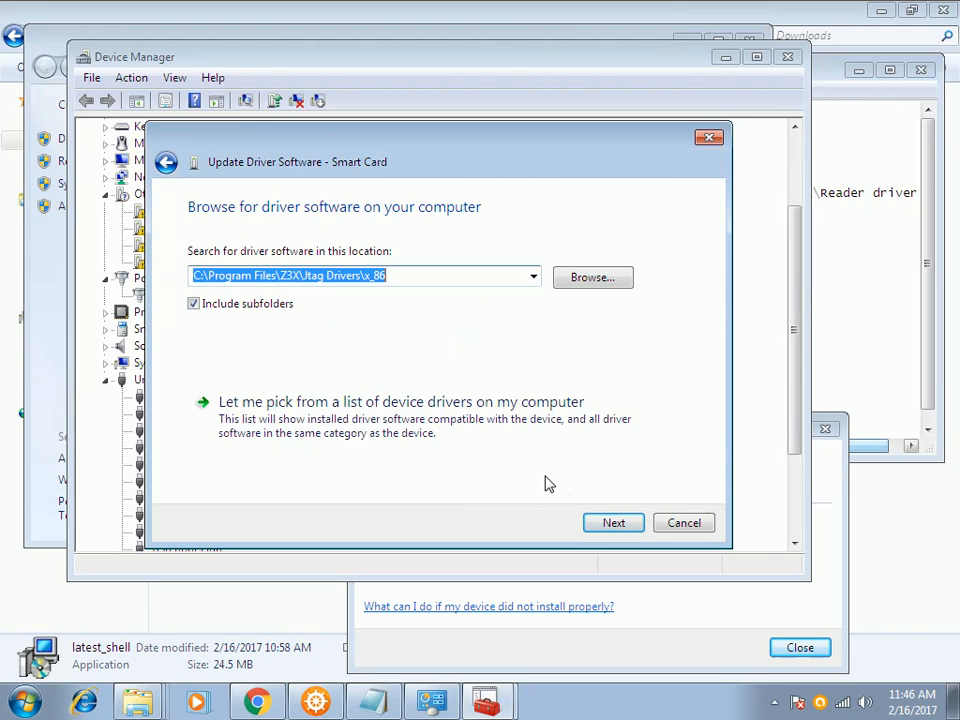
click(608, 520)
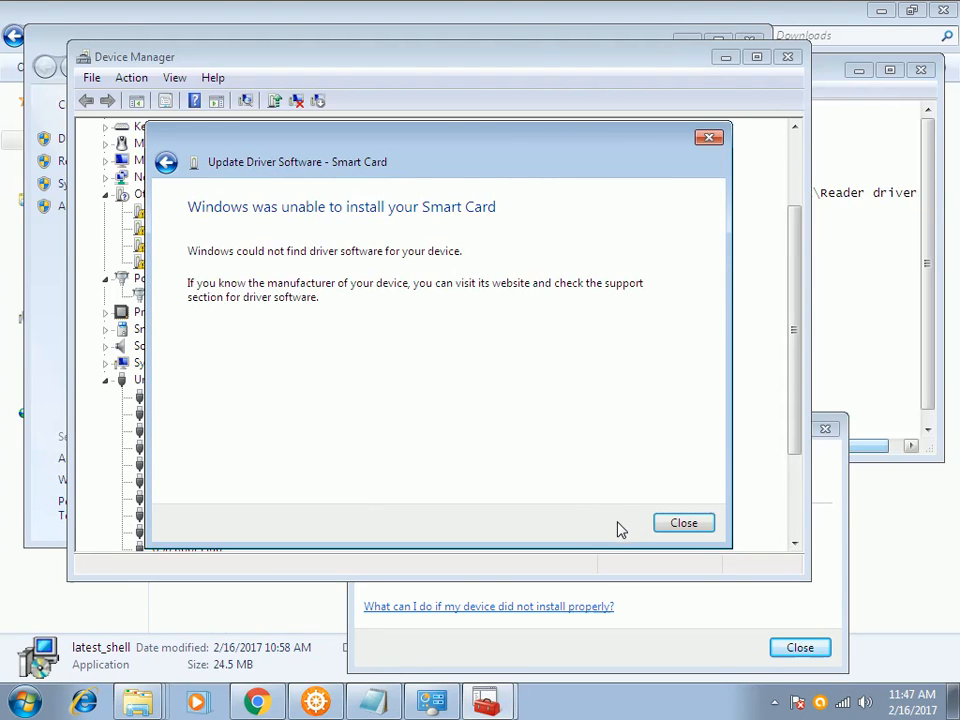
click(683, 523)
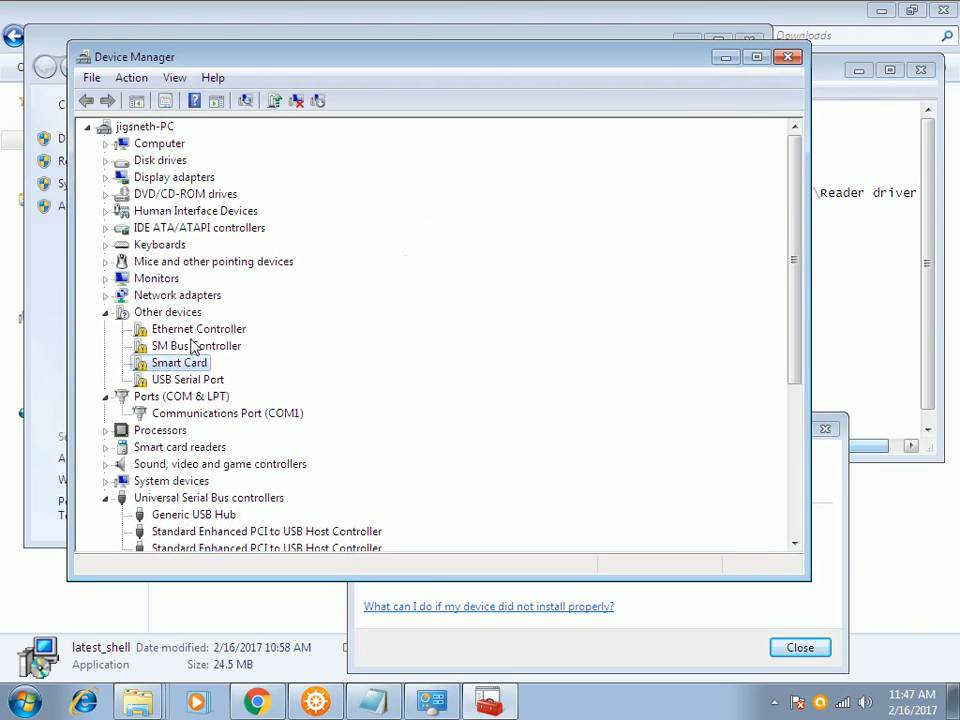
Step: Restart the Smart Card driver update, try the manual location C:\Program Files\Z3X\Reader Drivers\CCID_atmel reader, and close the wizard
right_click(193, 364)
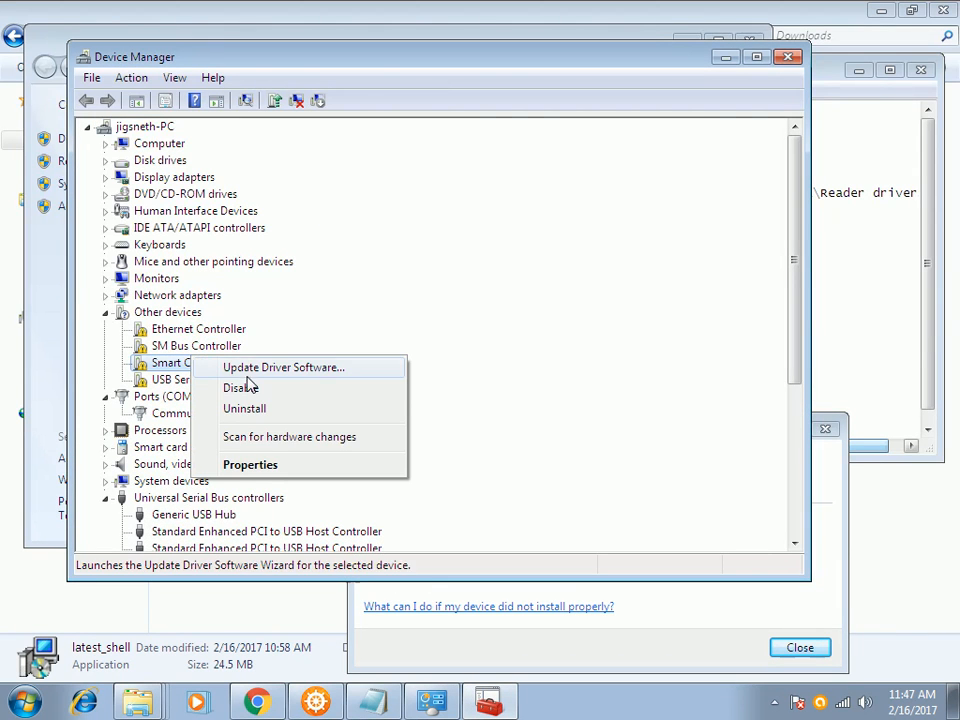
click(248, 370)
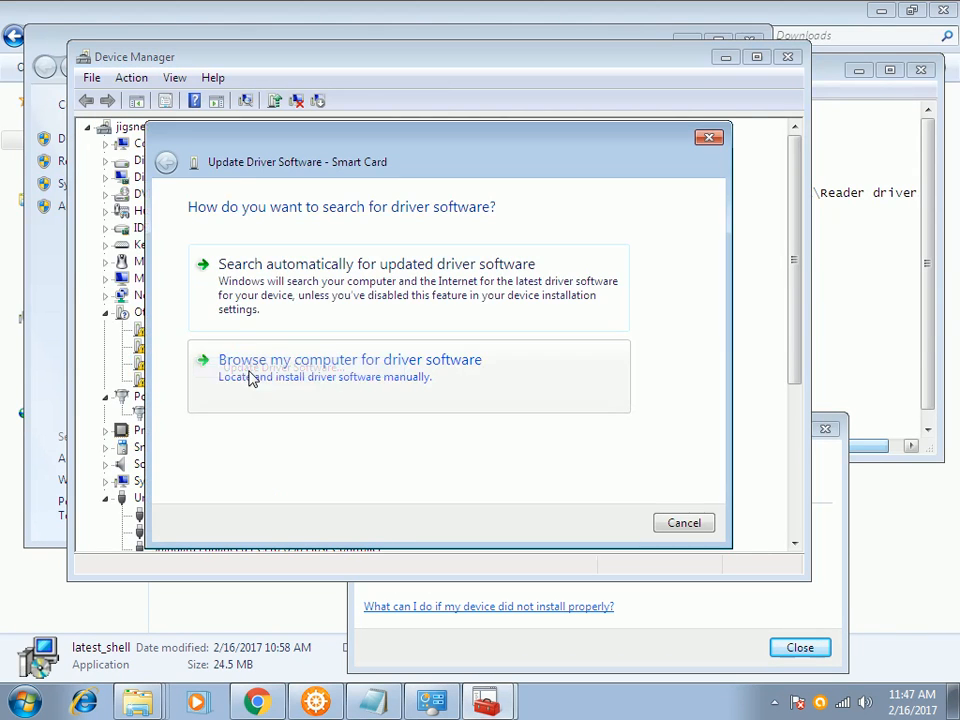
click(471, 377)
click(606, 280)
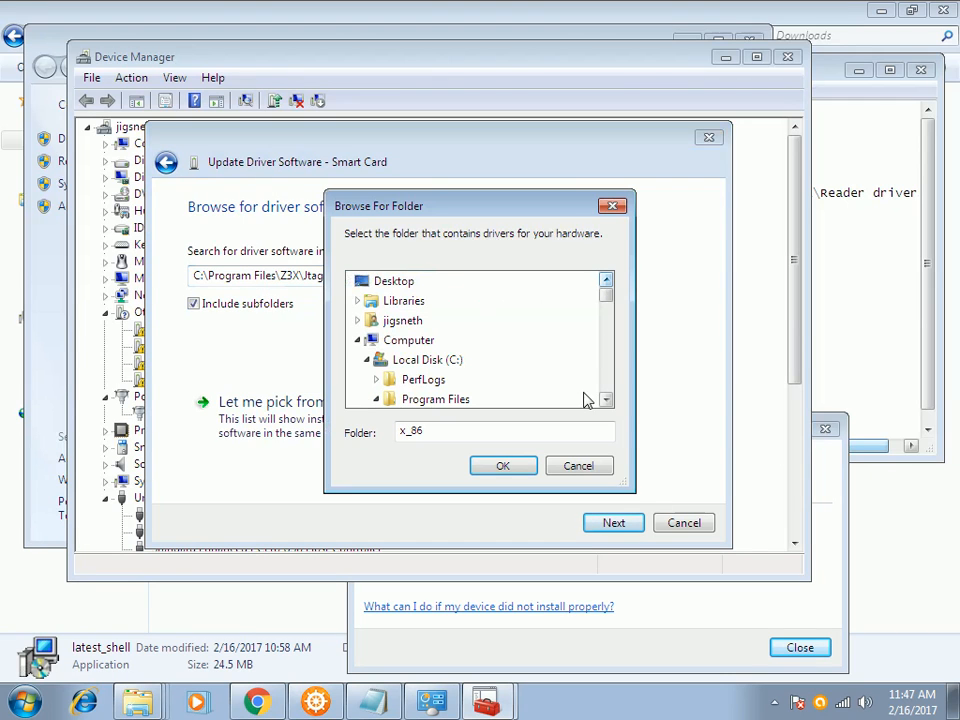
click(604, 312)
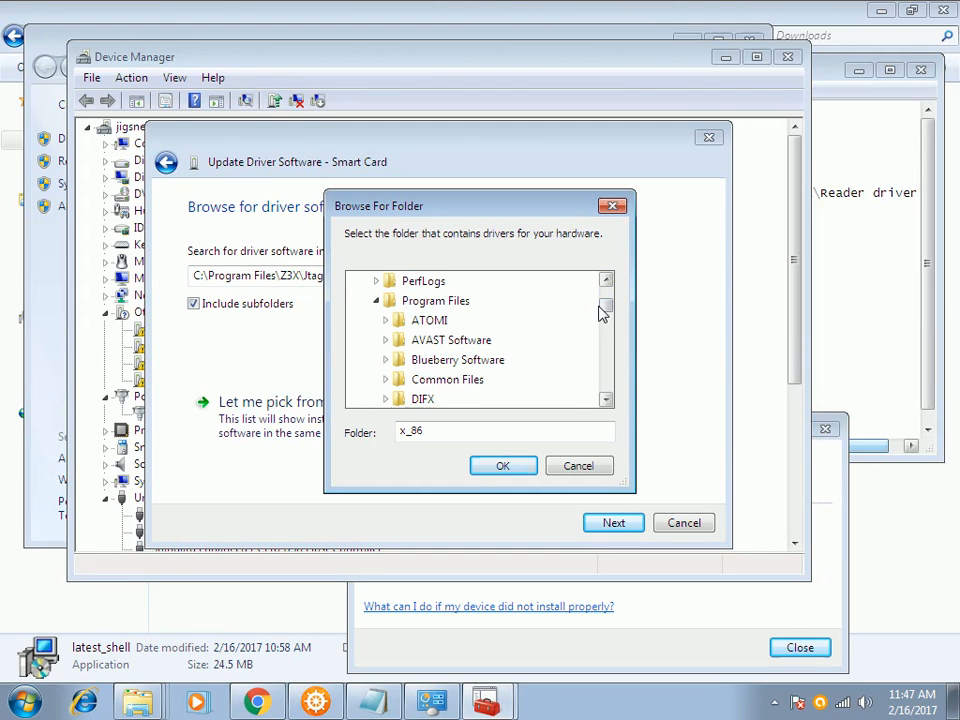
drag(607, 317, 612, 374)
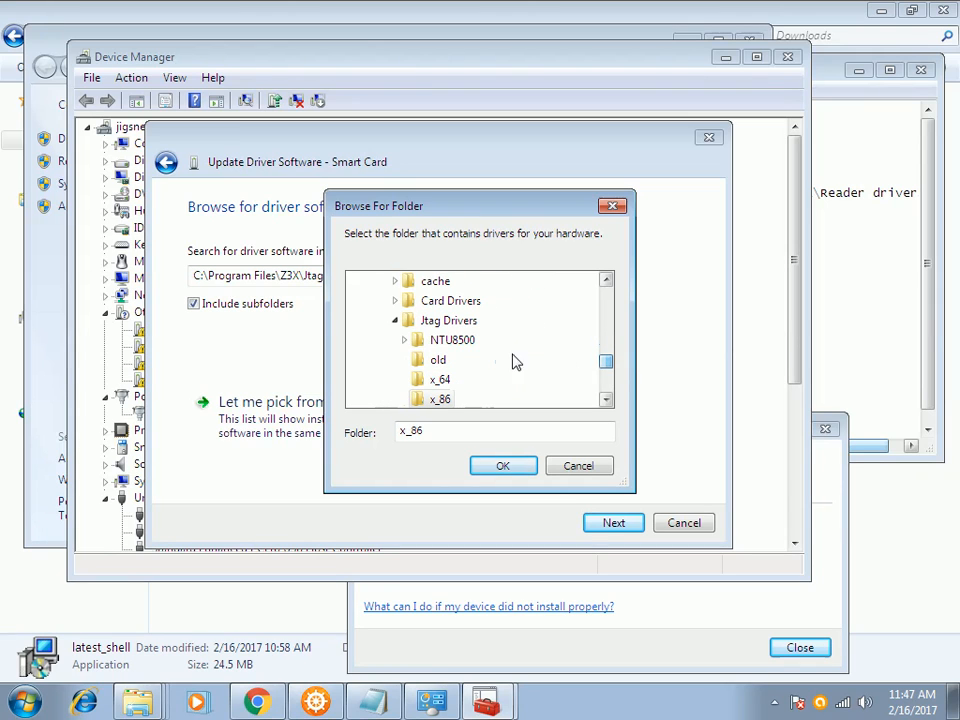
click(395, 321)
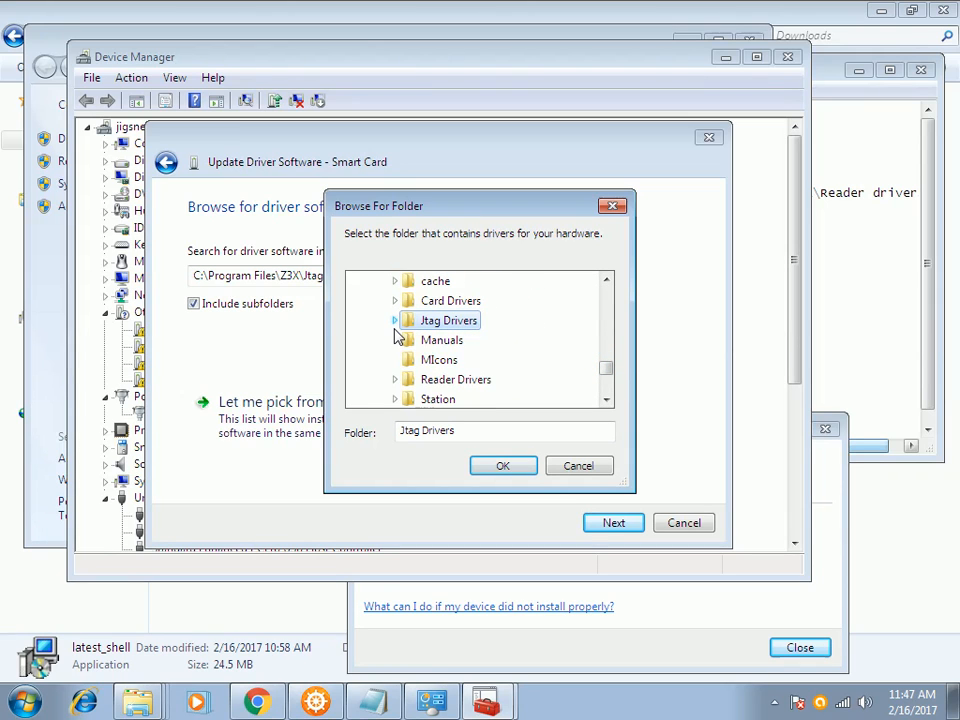
click(396, 380)
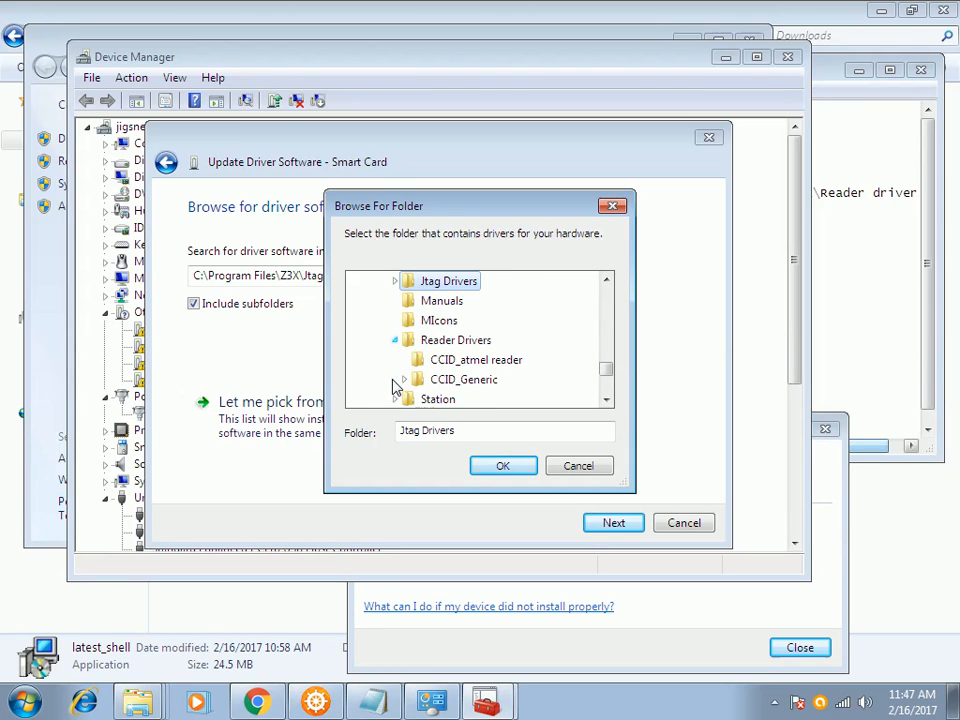
click(472, 365)
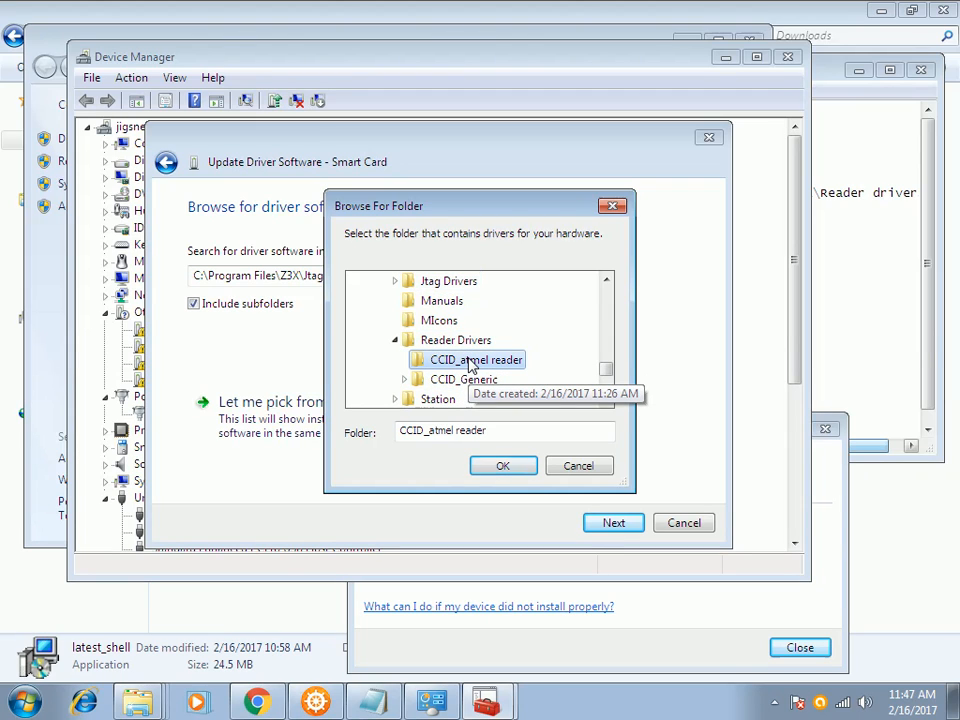
click(501, 466)
click(601, 521)
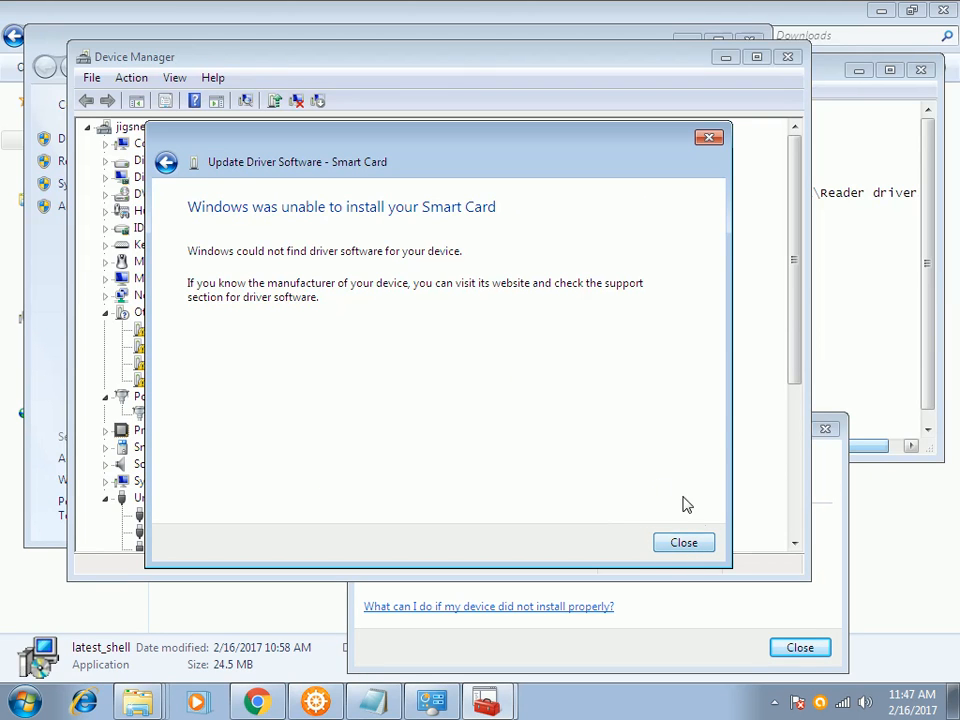
click(683, 543)
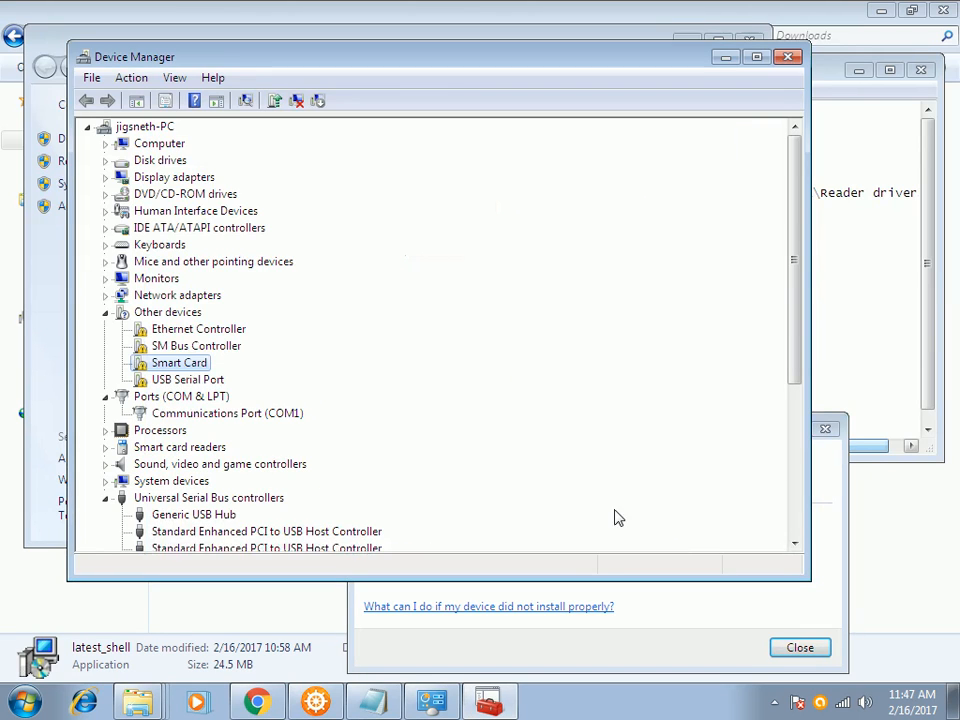
Step: Run the Smart Card driver update again, trying the folder C:\Program Files\Z3X\Reader Drivers\CCID_Generic\x32, and close the wizard
right_click(193, 368)
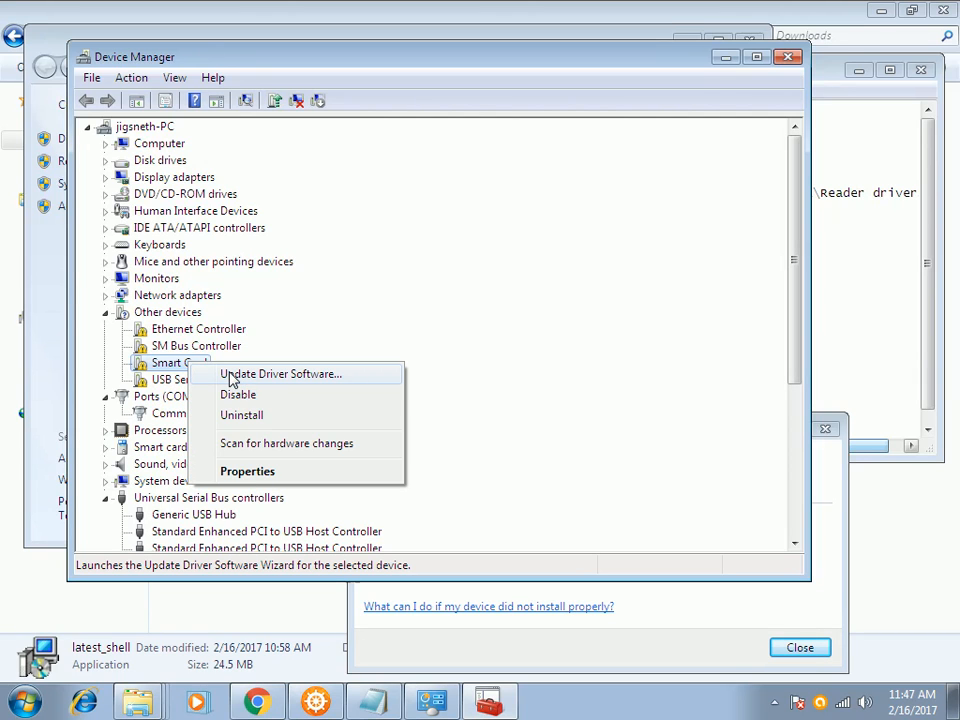
click(230, 375)
click(229, 377)
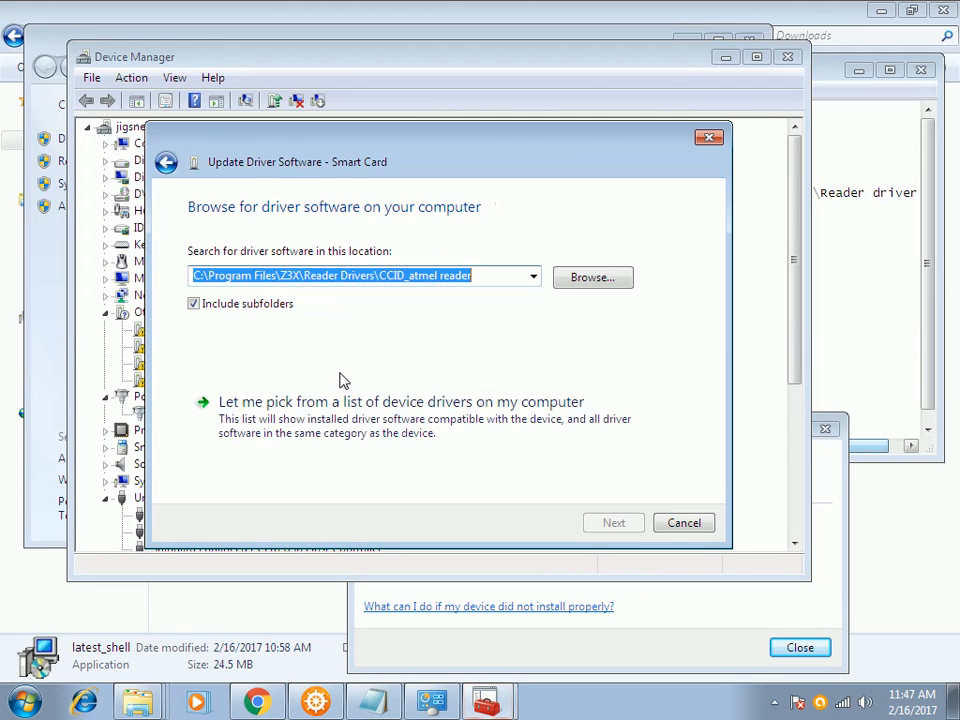
click(577, 281)
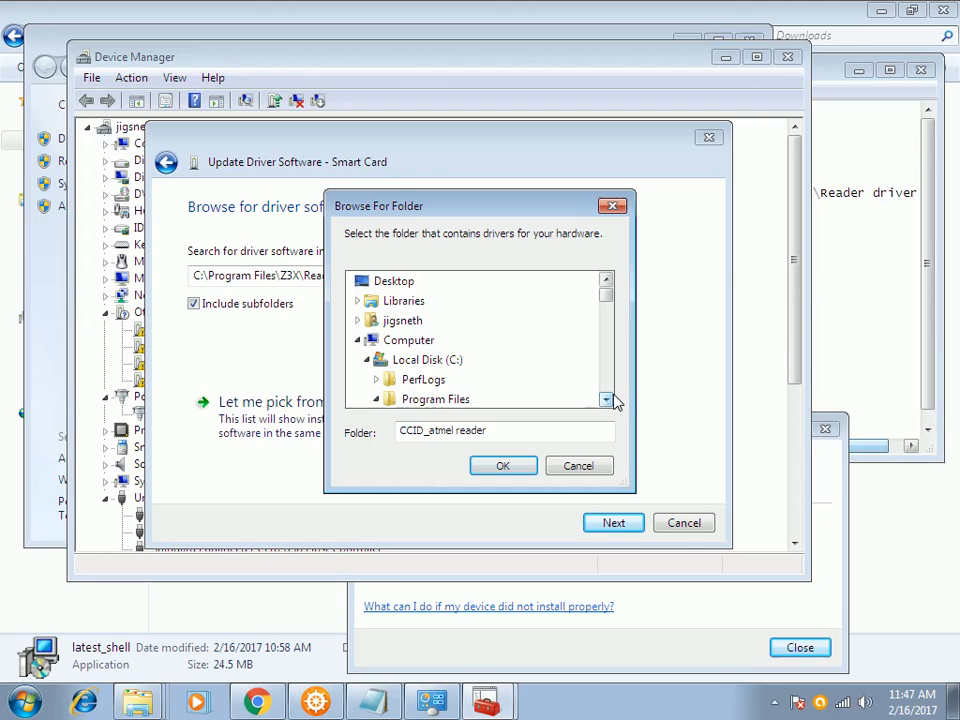
drag(607, 399, 607, 399)
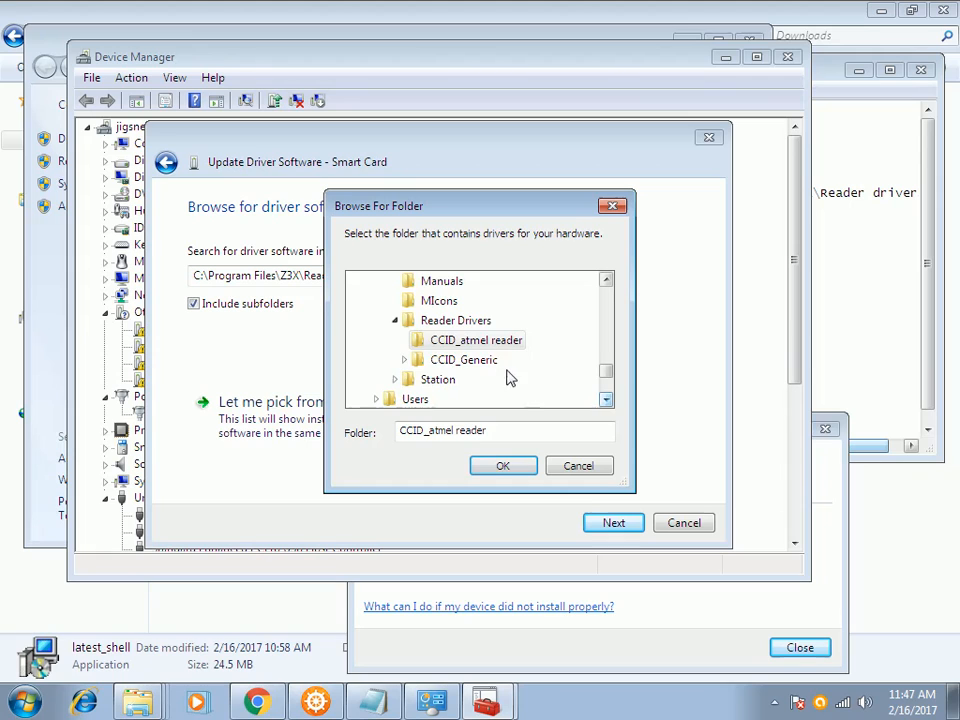
click(470, 360)
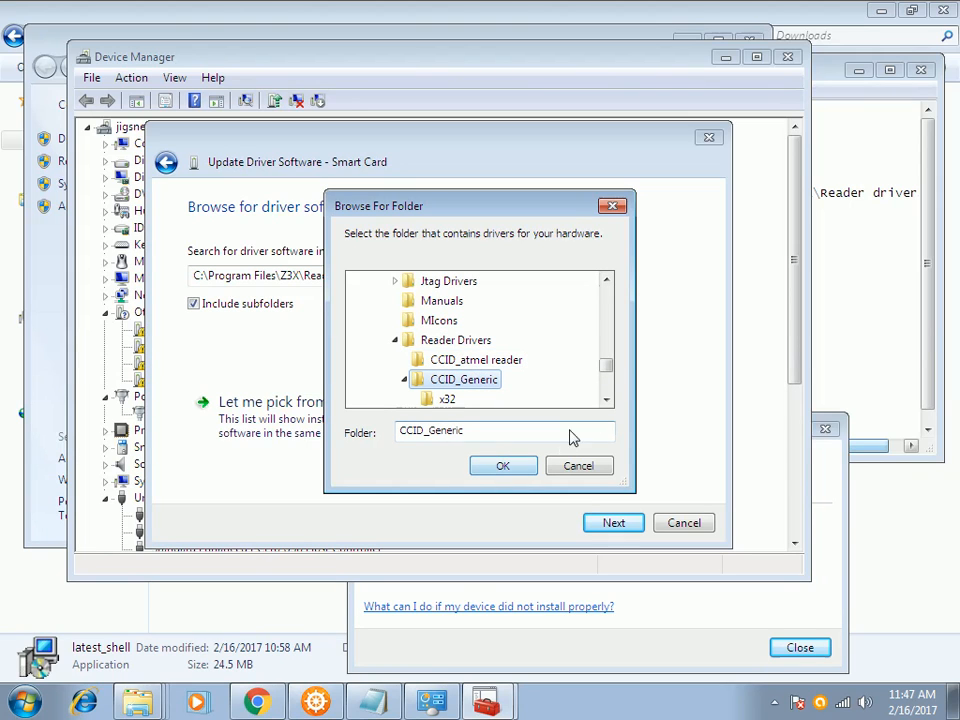
drag(606, 401, 606, 401)
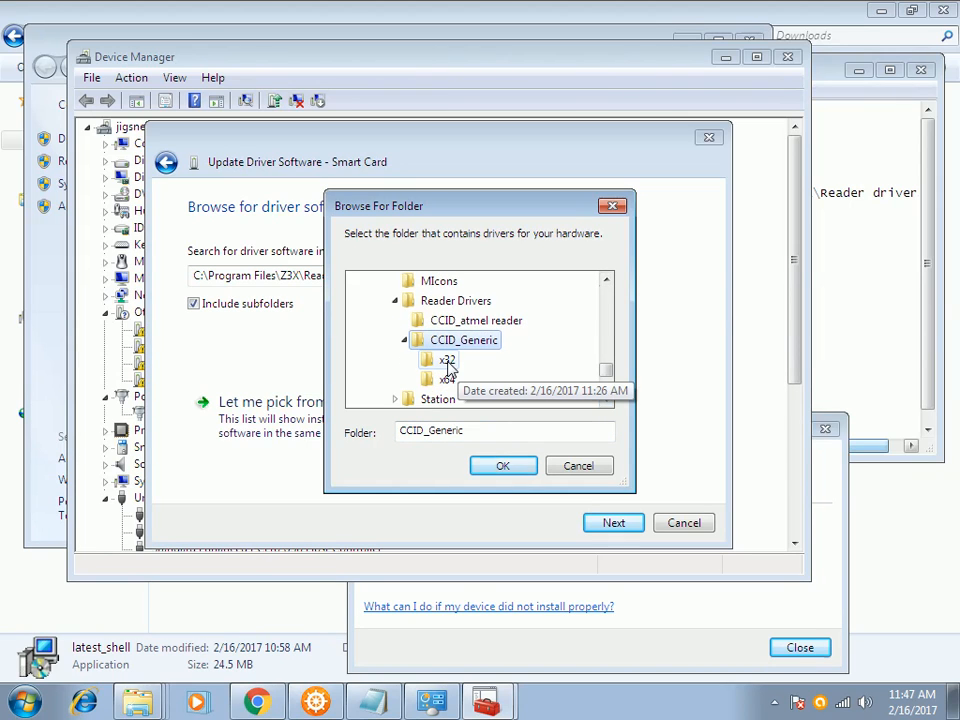
click(447, 361)
click(497, 465)
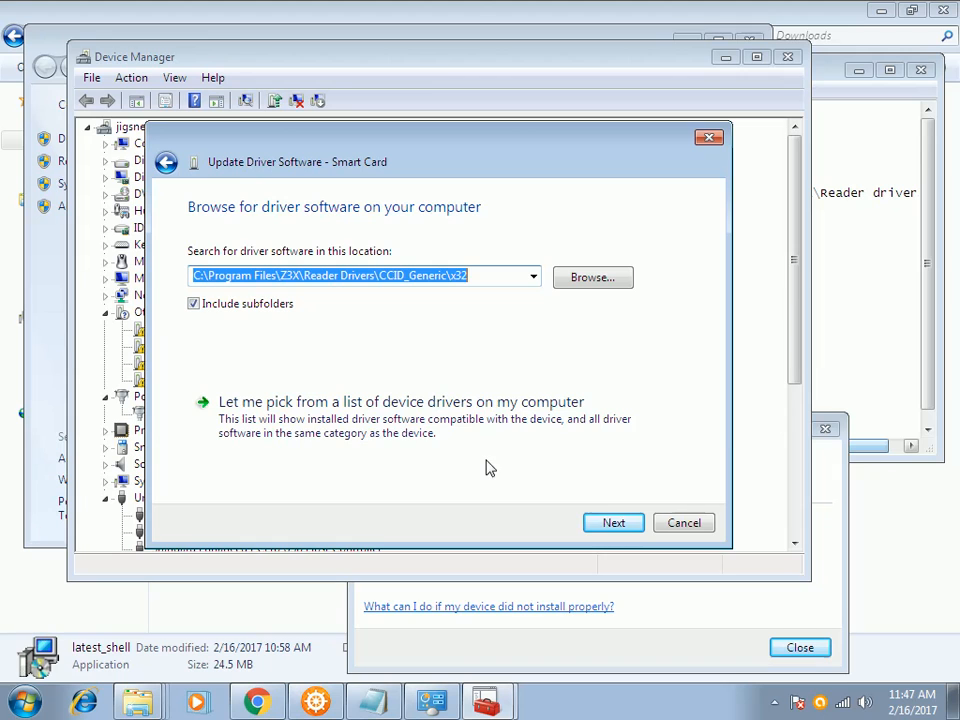
click(598, 519)
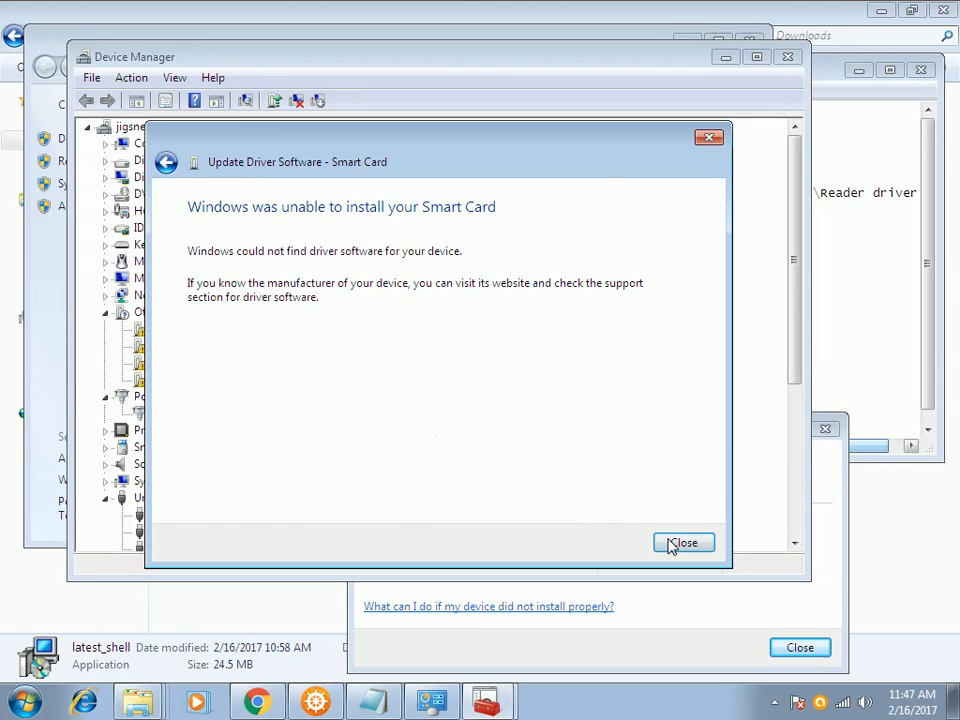
click(683, 543)
Step: Restart the Smart Card driver update and try to install from the Box Drivers folder in C:\Program Files\Z3X
right_click(200, 366)
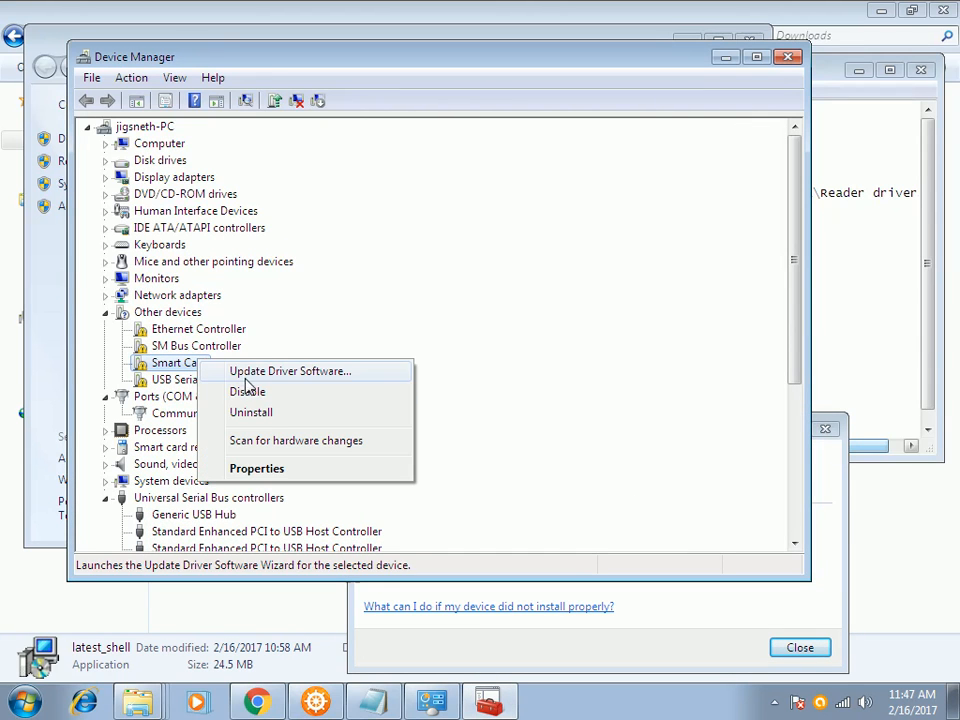
click(248, 372)
click(363, 378)
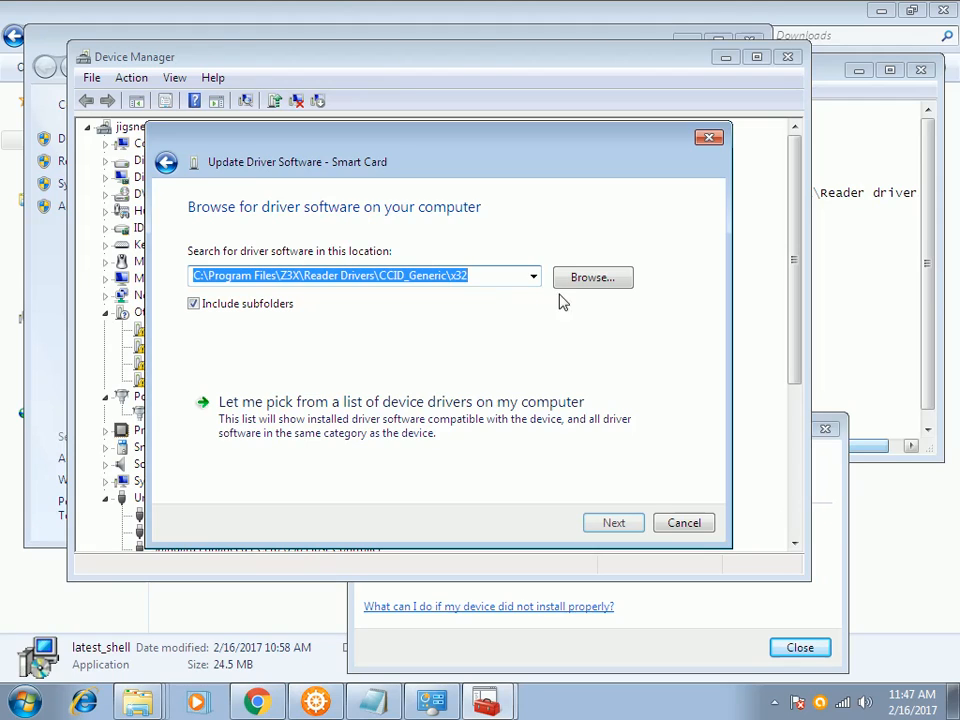
click(577, 286)
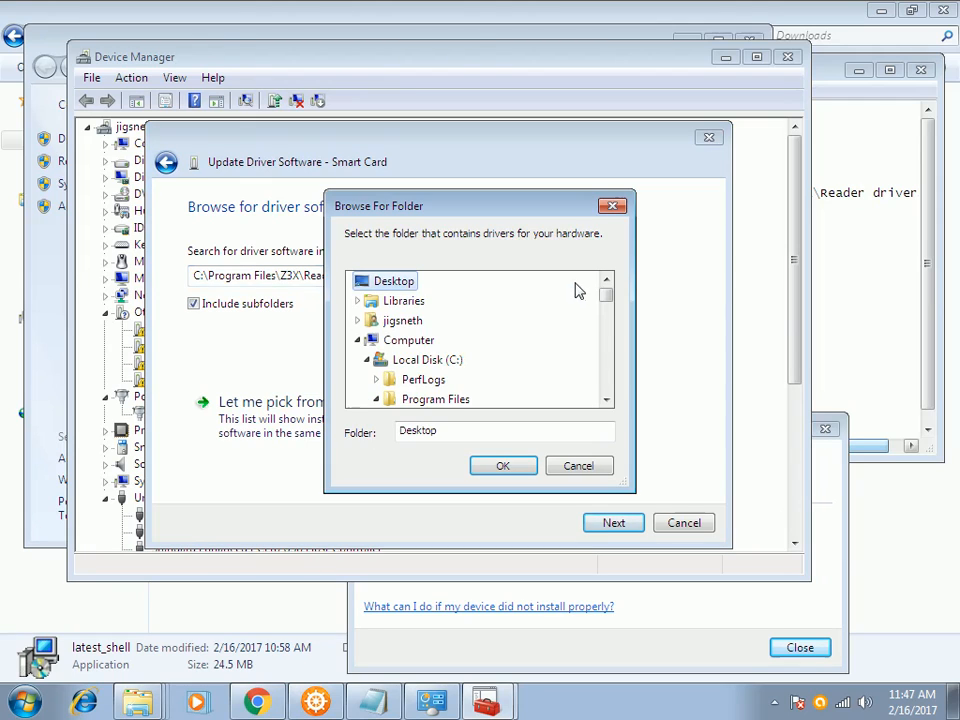
click(606, 399)
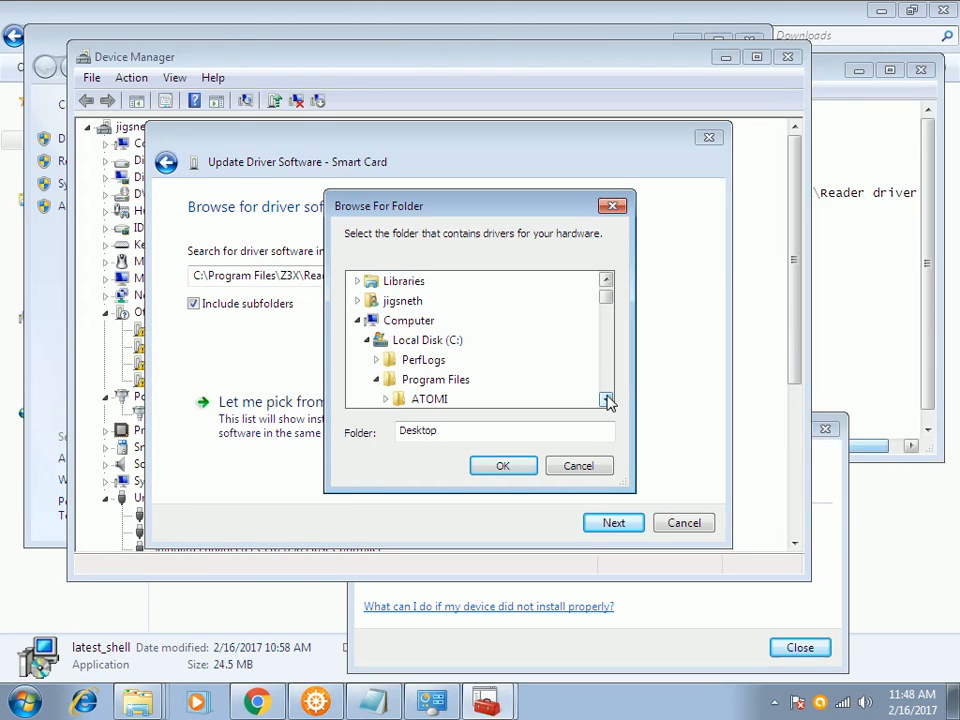
click(606, 399)
click(606, 399)
drag(606, 399, 606, 400)
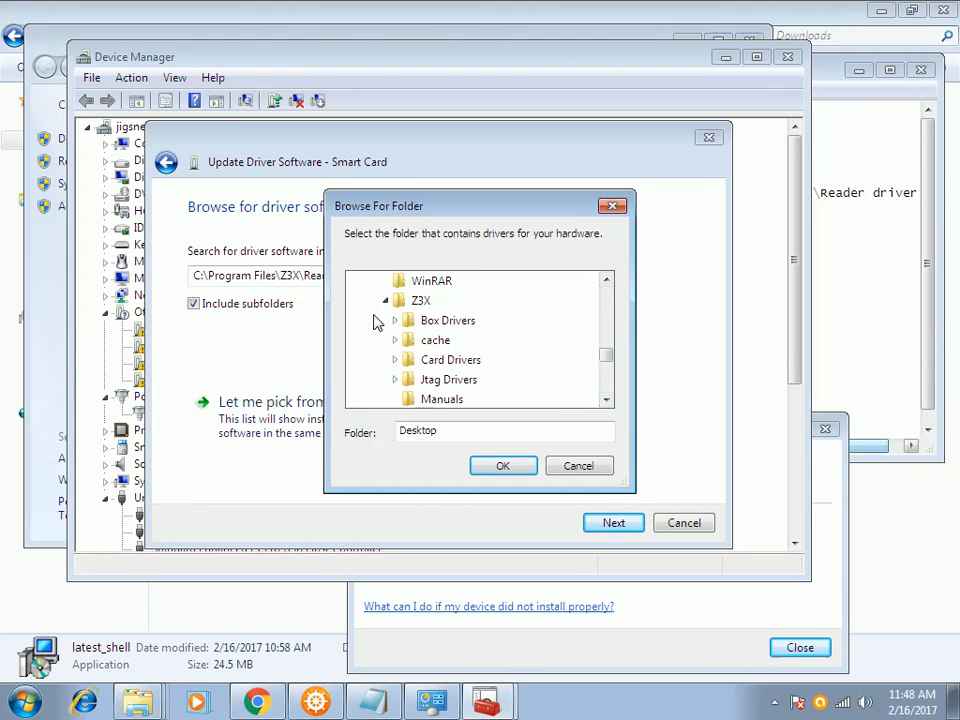
click(395, 322)
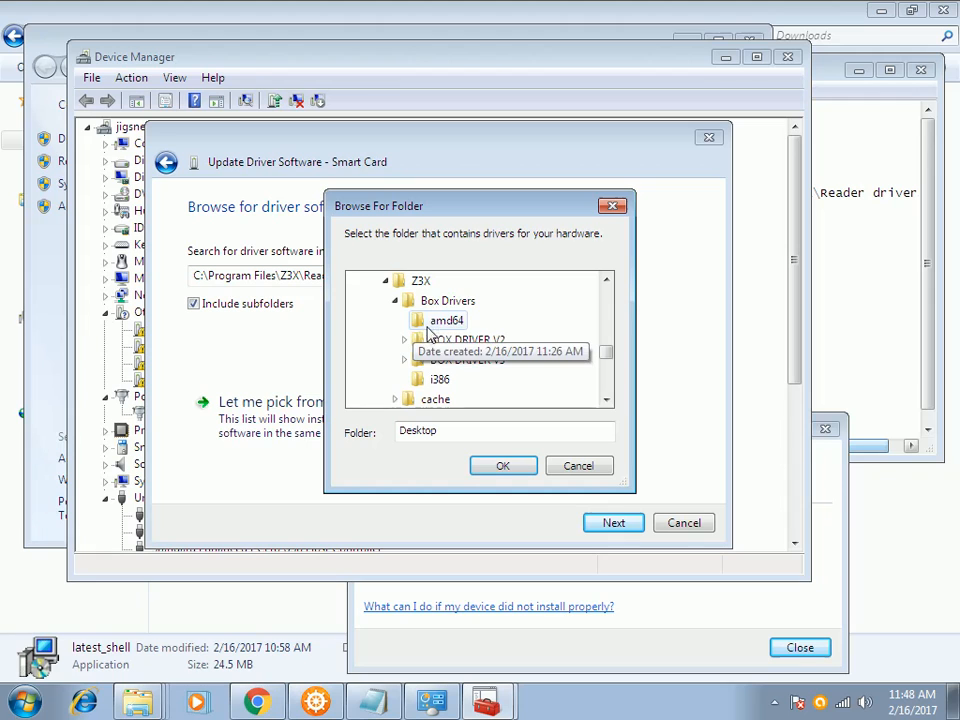
click(442, 301)
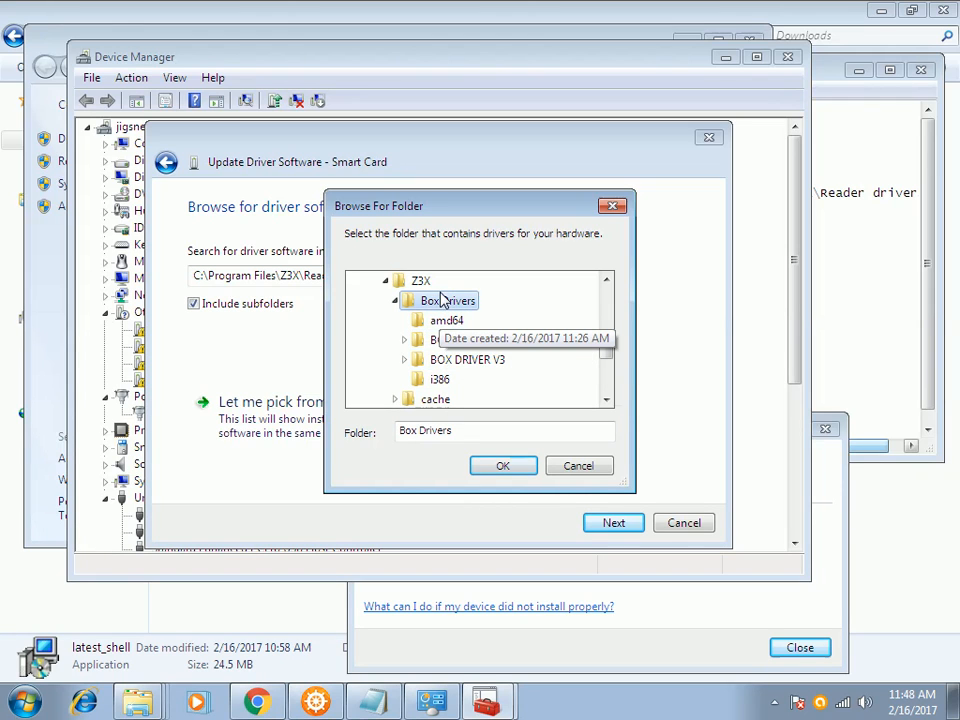
click(523, 468)
click(608, 519)
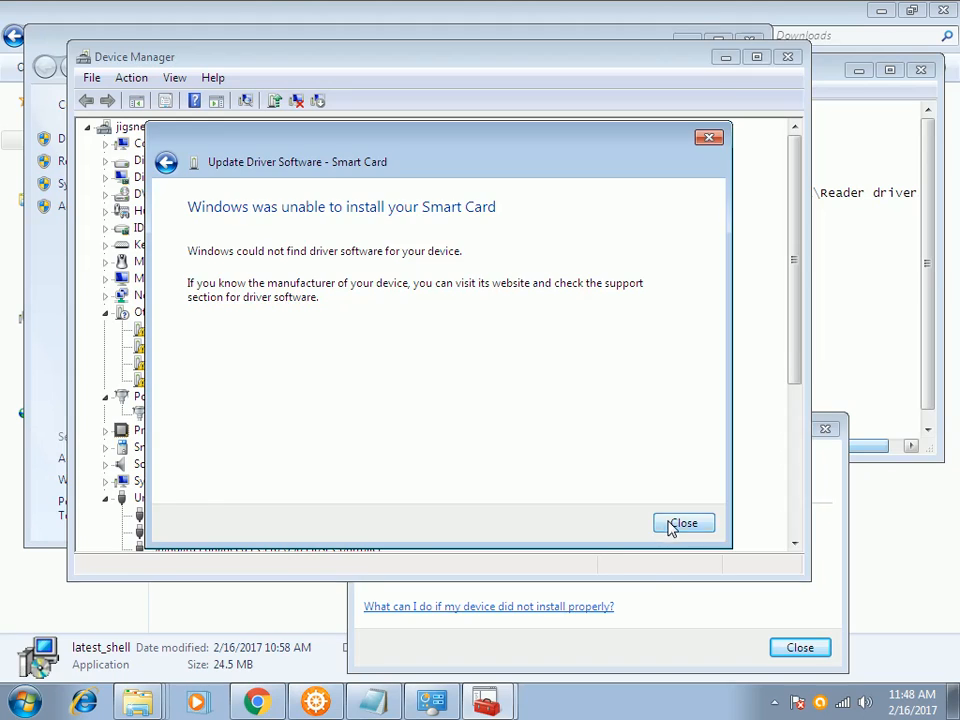
Step: Close the wizard, restart the Smart Card driver update, try the folder C:\Program Files\Z3X\Card Drivers\rockey5_x86, and close it again
click(683, 524)
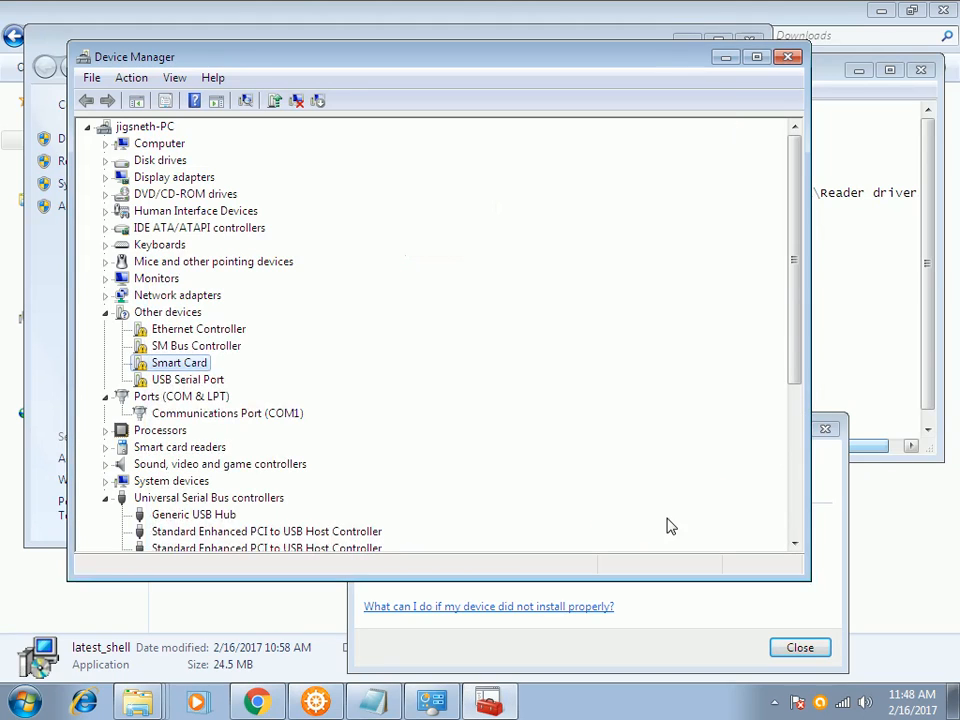
right_click(187, 371)
click(206, 382)
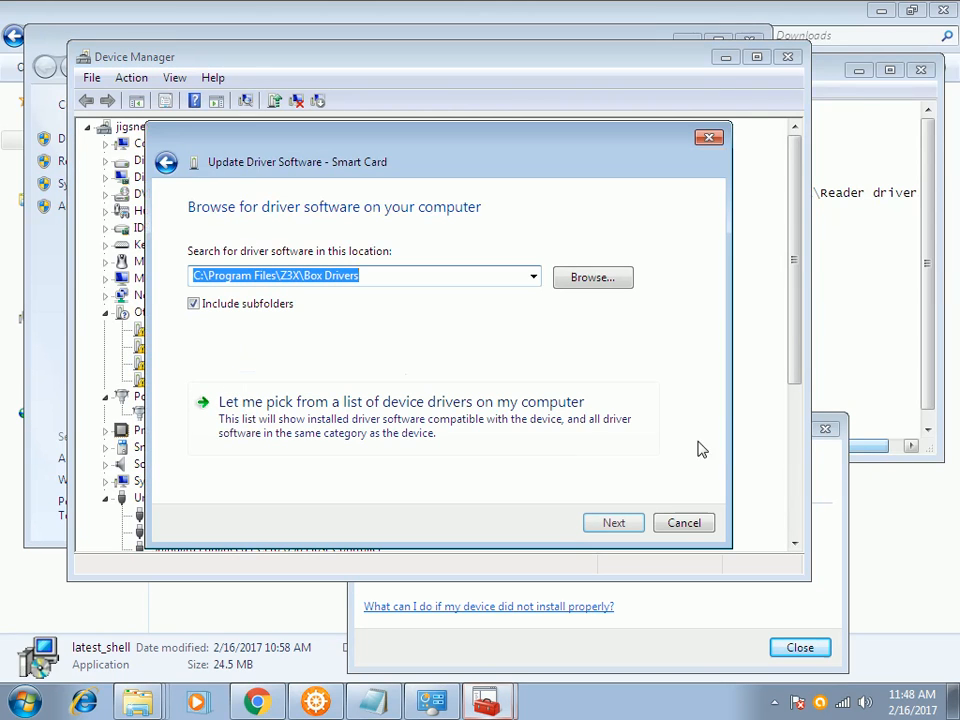
click(584, 282)
scroll(607, 401, down, 5)
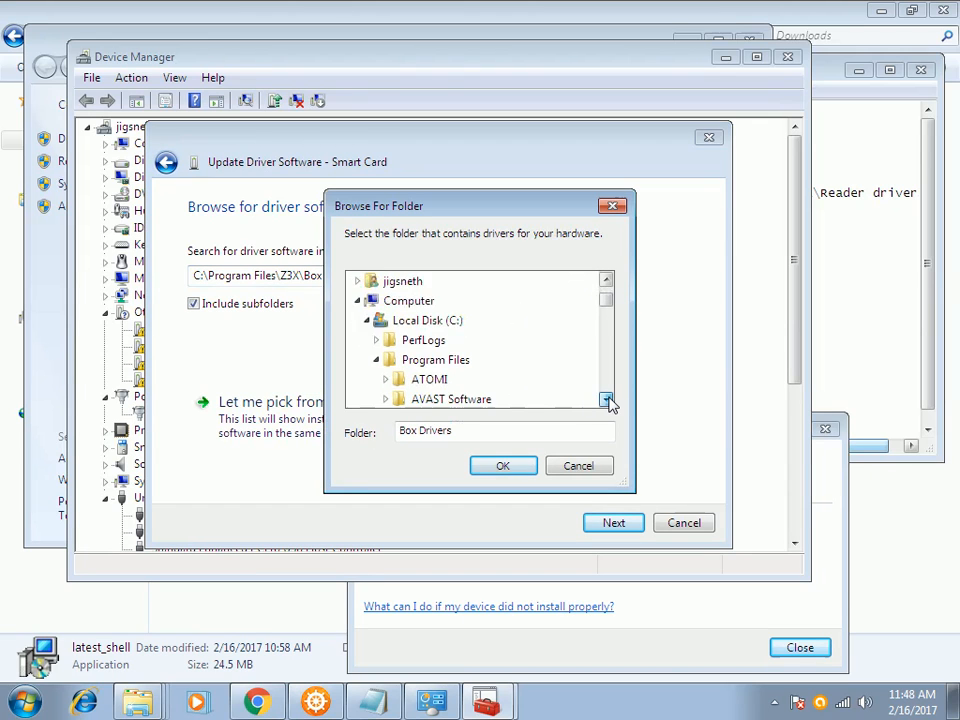
scroll(607, 401, down, 5)
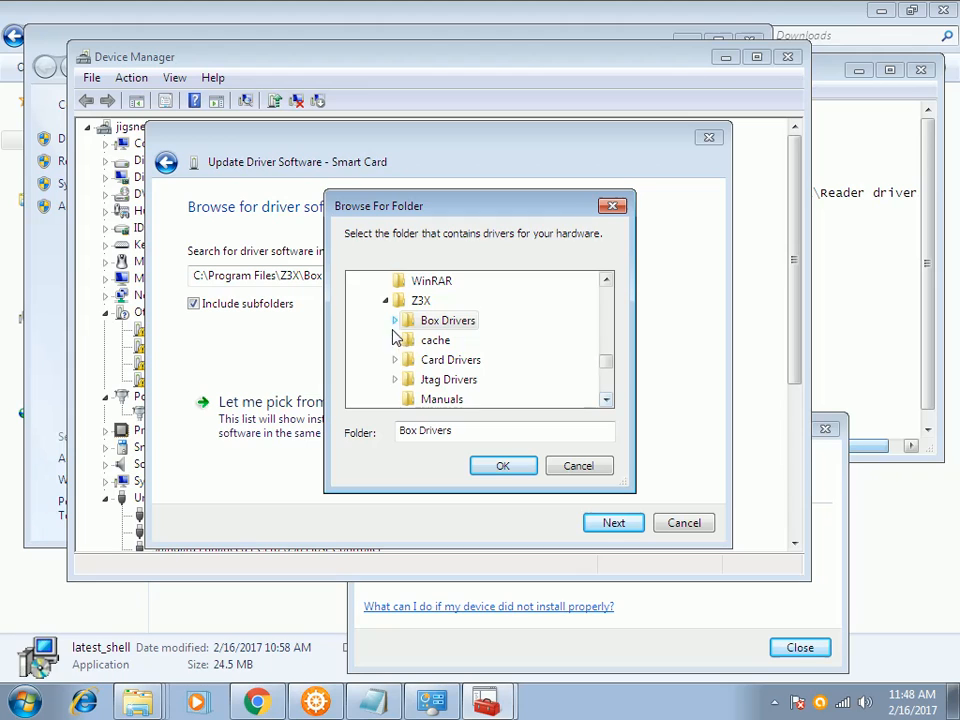
click(394, 360)
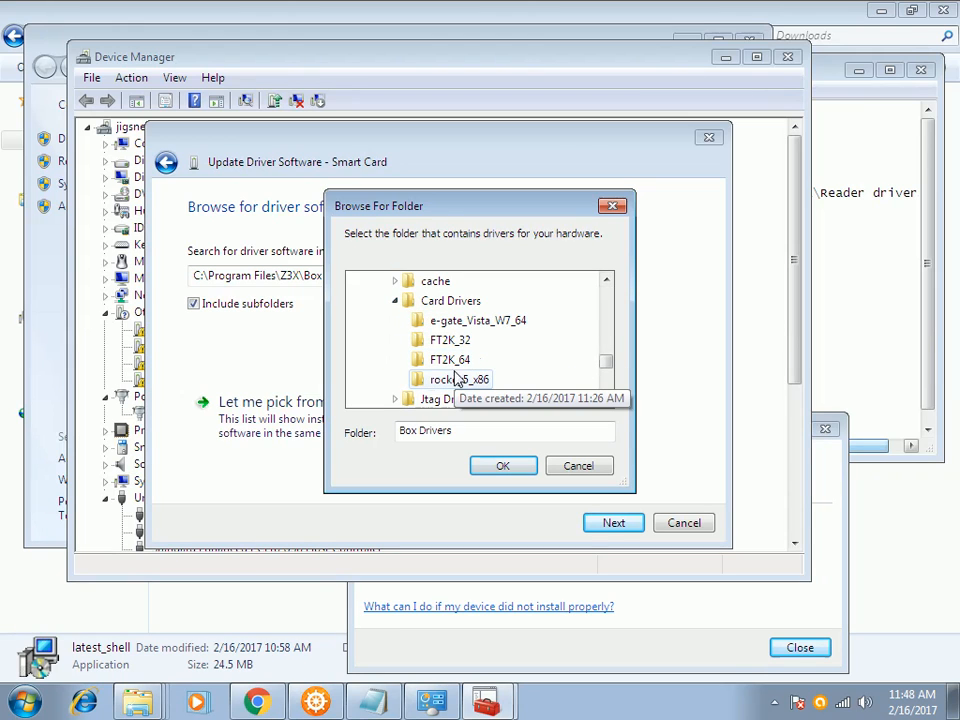
click(455, 320)
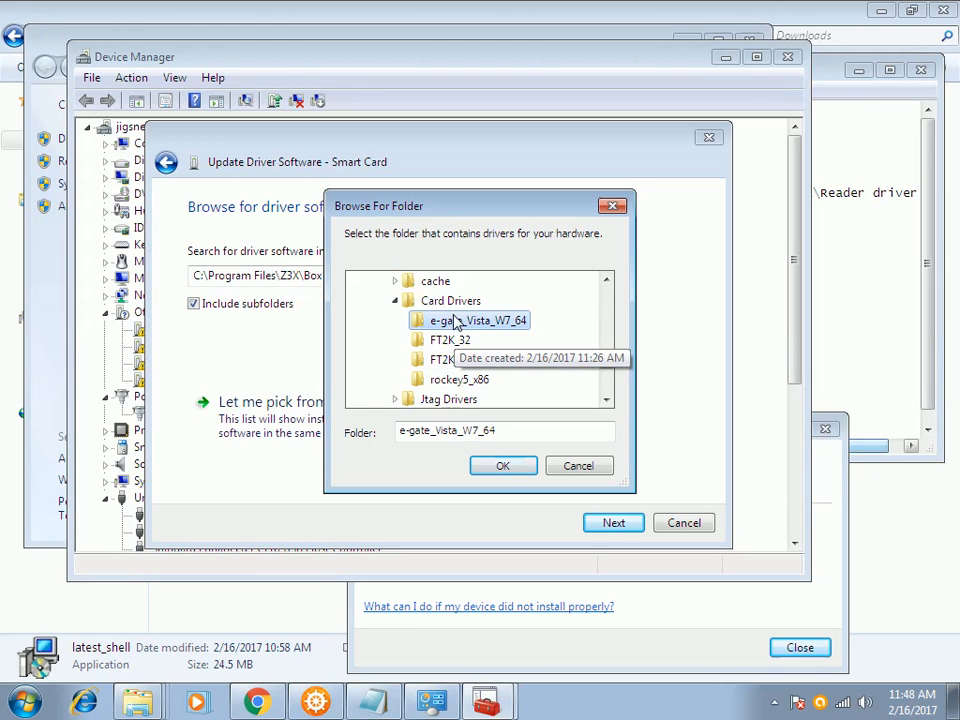
click(465, 380)
click(497, 466)
click(617, 523)
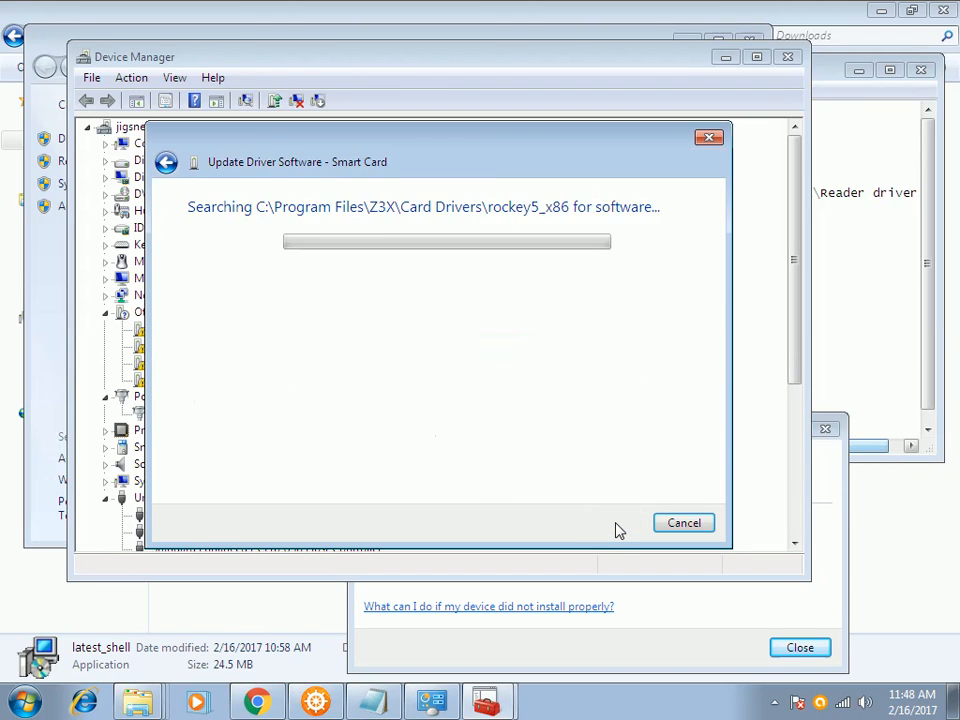
click(684, 524)
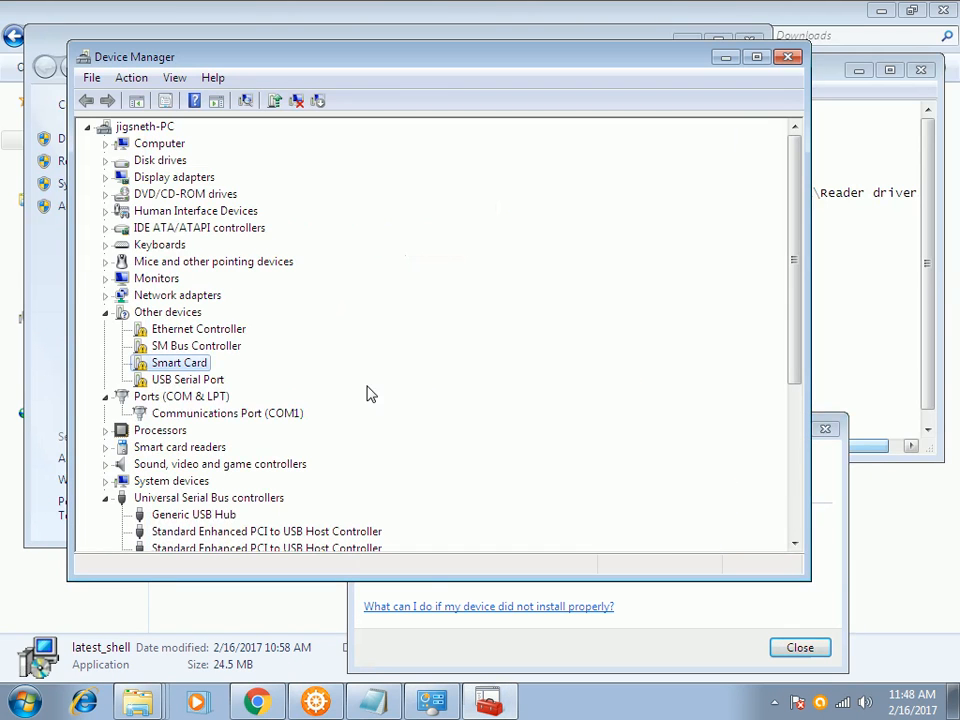
Step: Update the USB Serial Port driver manually from C:\Program Files\Z3X\Box Drivers and allow the unverified driver software to install
right_click(185, 385)
click(236, 390)
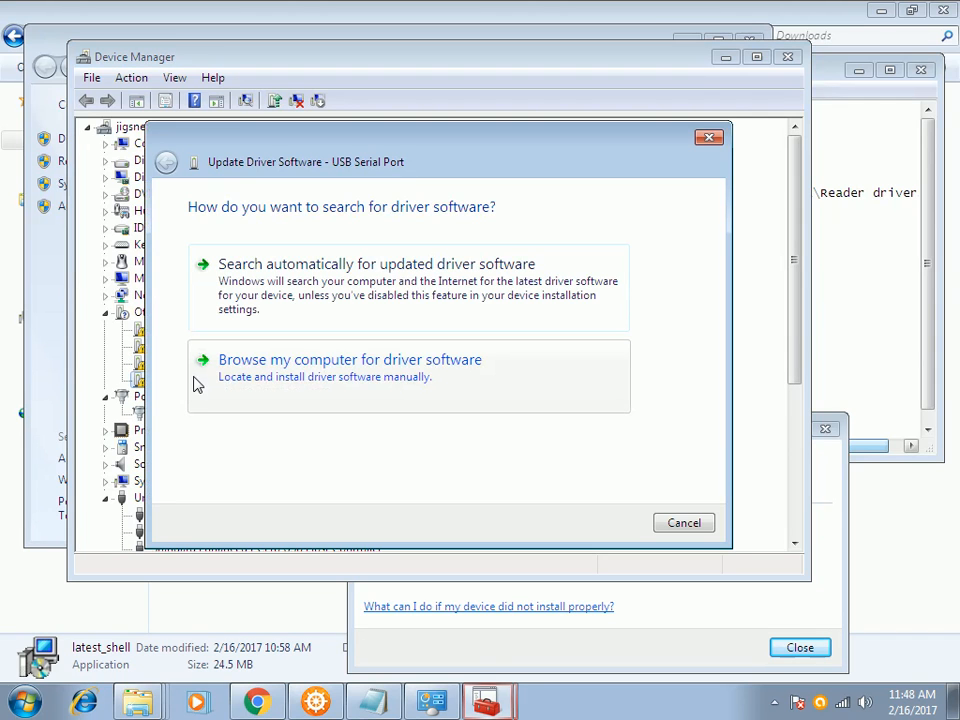
click(275, 375)
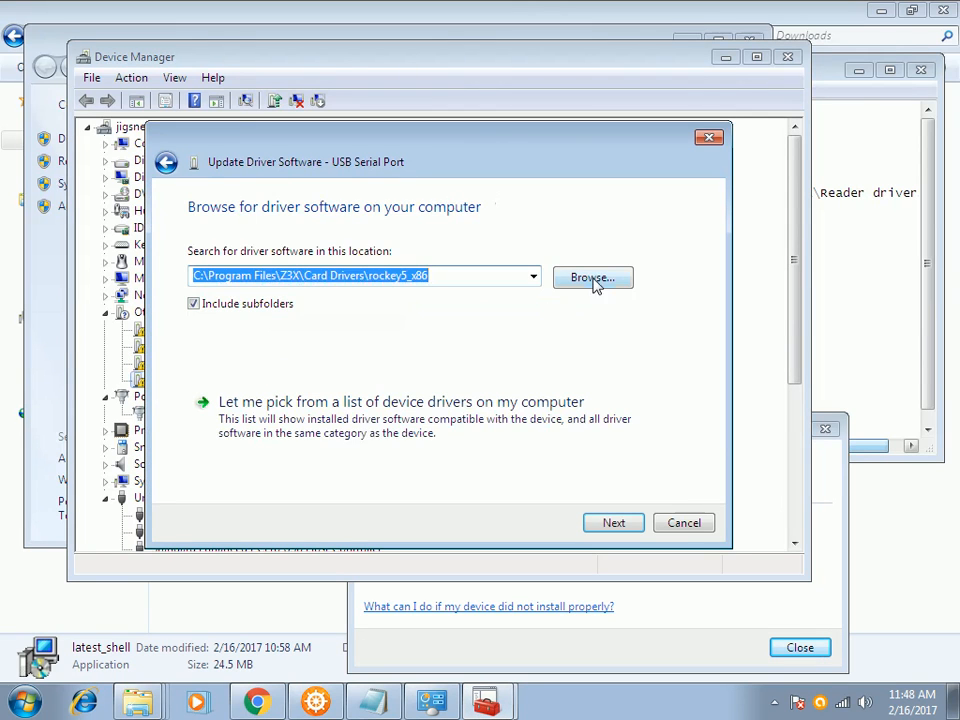
click(592, 277)
drag(607, 400, 607, 400)
click(455, 321)
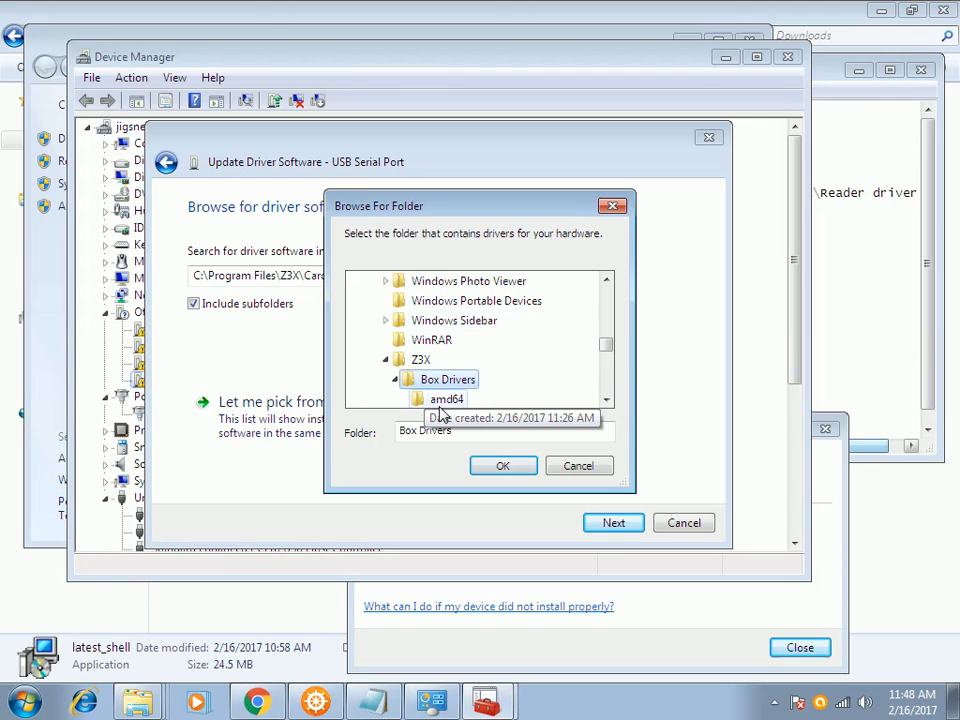
drag(606, 401, 606, 401)
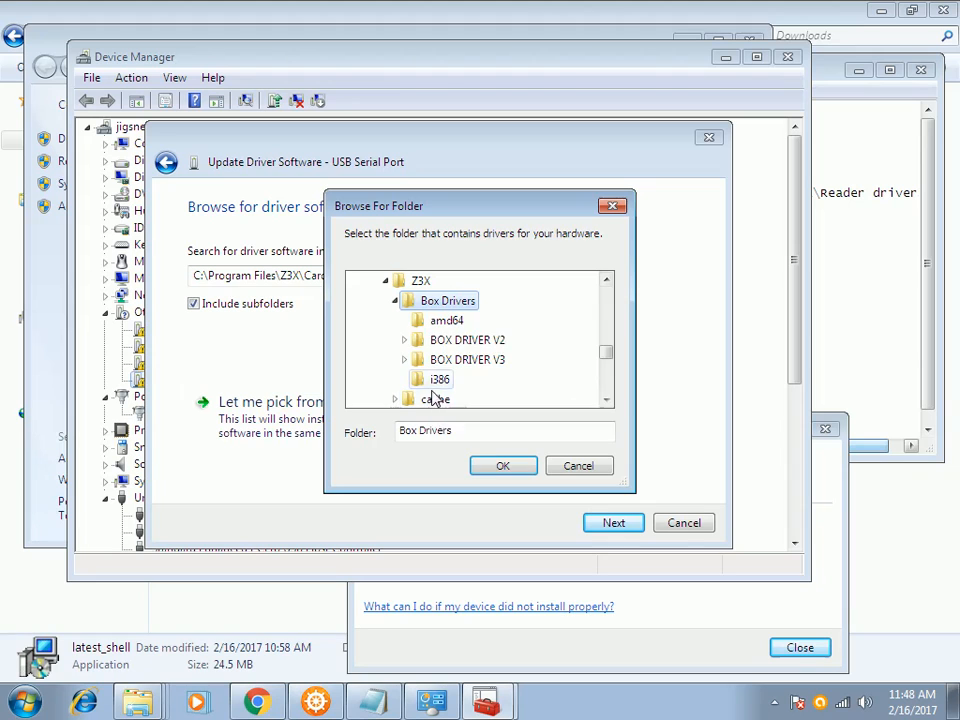
click(503, 467)
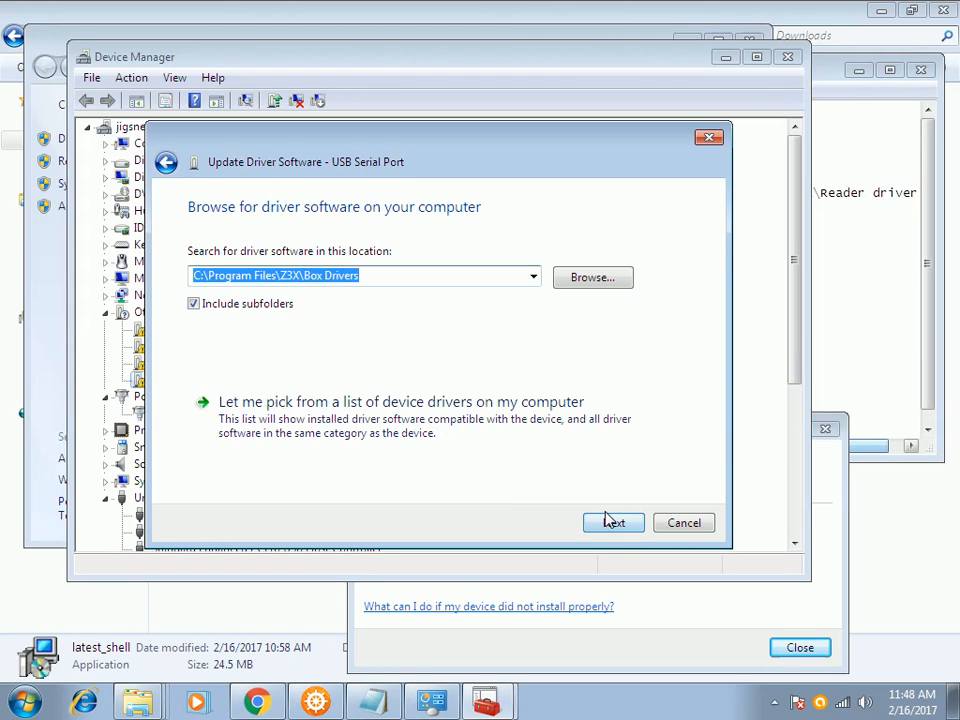
click(609, 522)
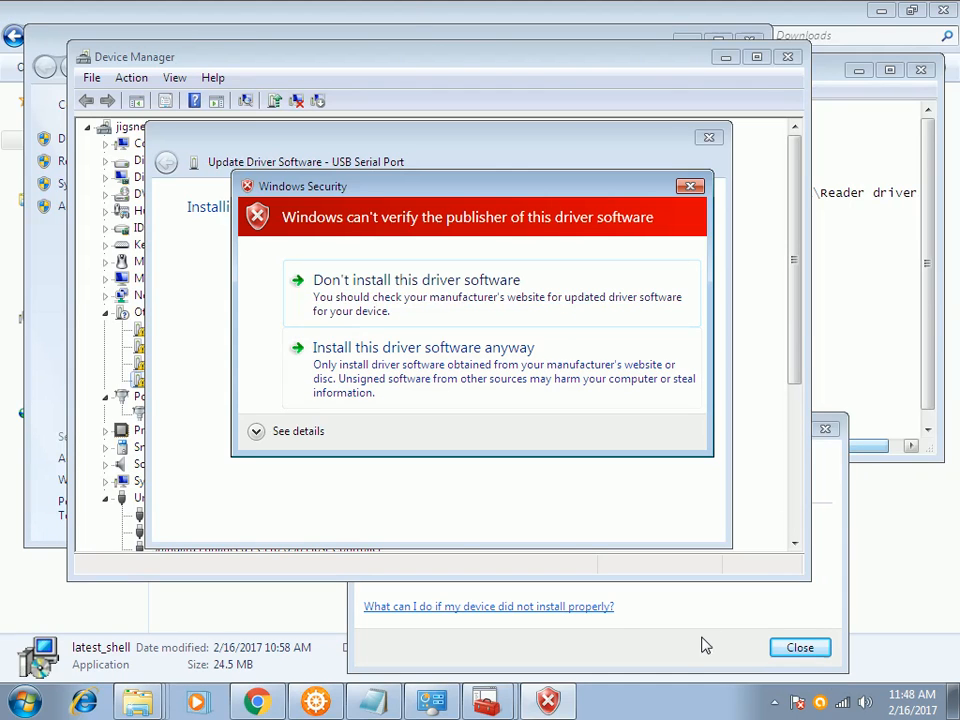
click(442, 385)
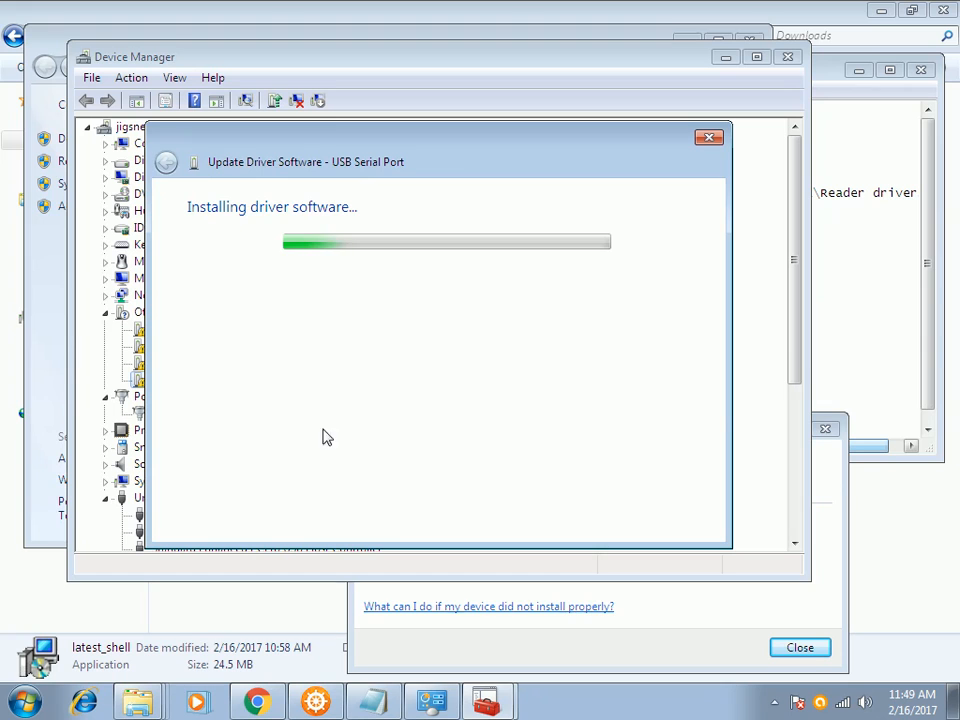
Step: Switch to Windows Explorer, open C:\Program Files\Z3X, examine the Card Drivers folder, and return to Z3X
click(27, 699)
click(306, 482)
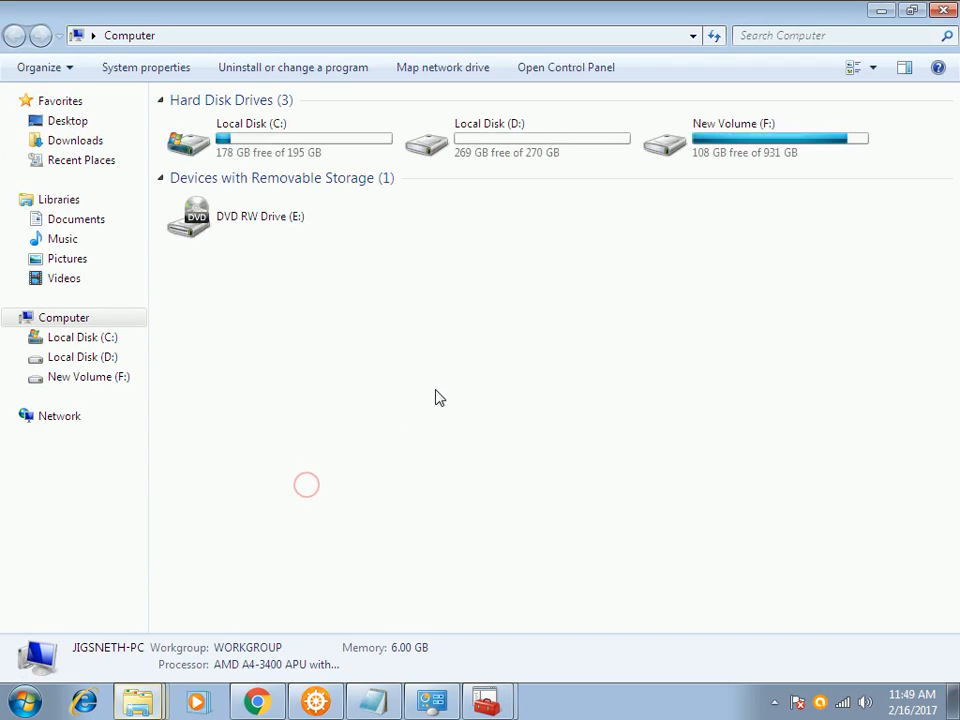
double_click(285, 145)
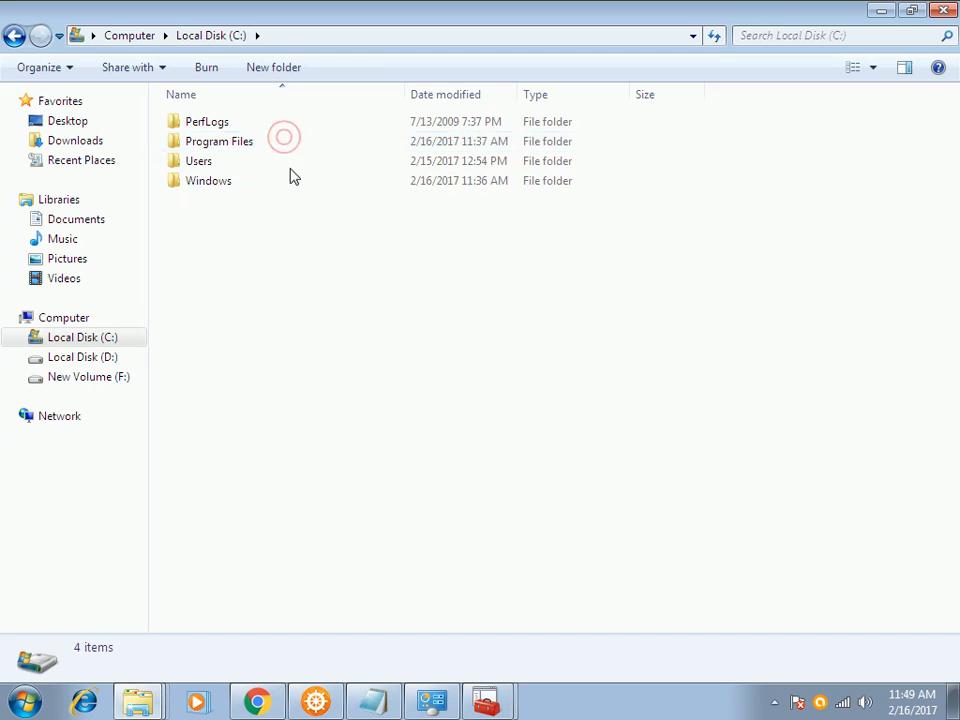
double_click(208, 141)
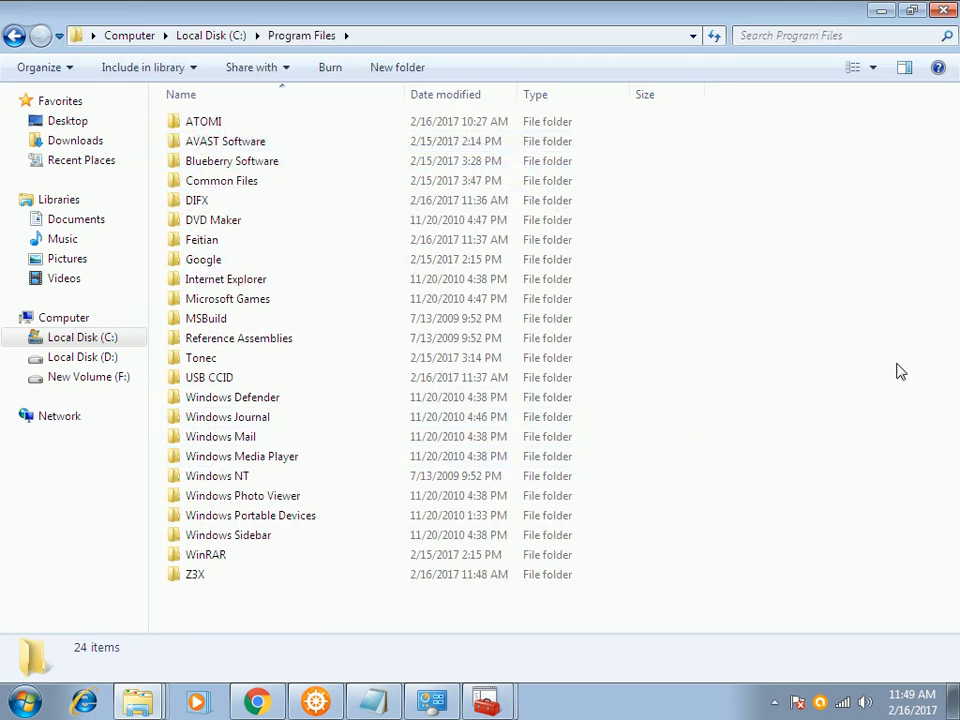
double_click(193, 576)
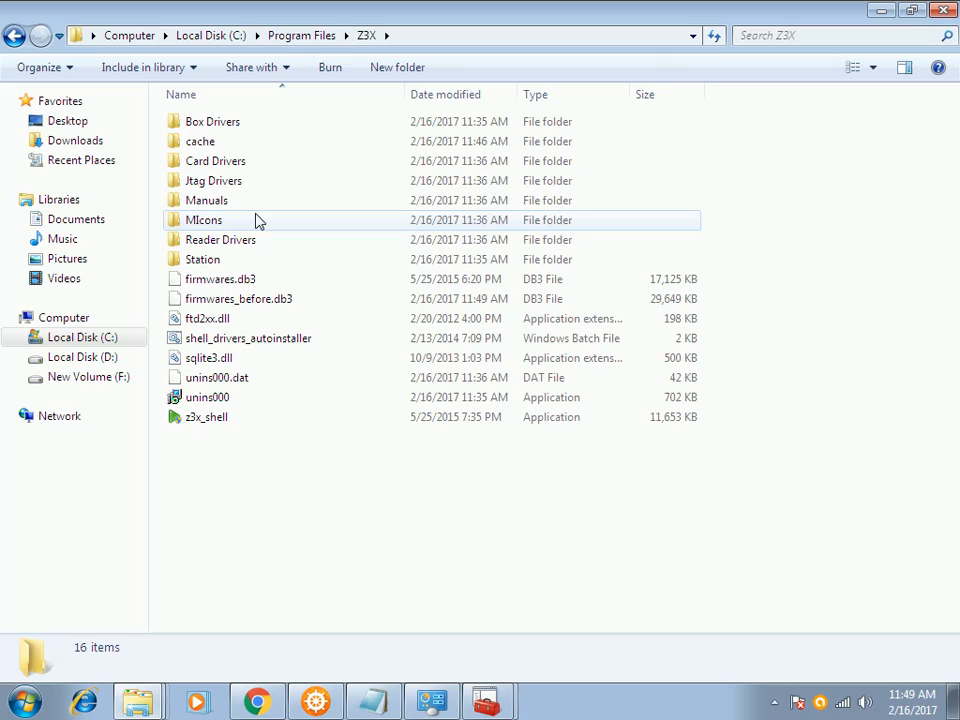
double_click(198, 165)
click(198, 165)
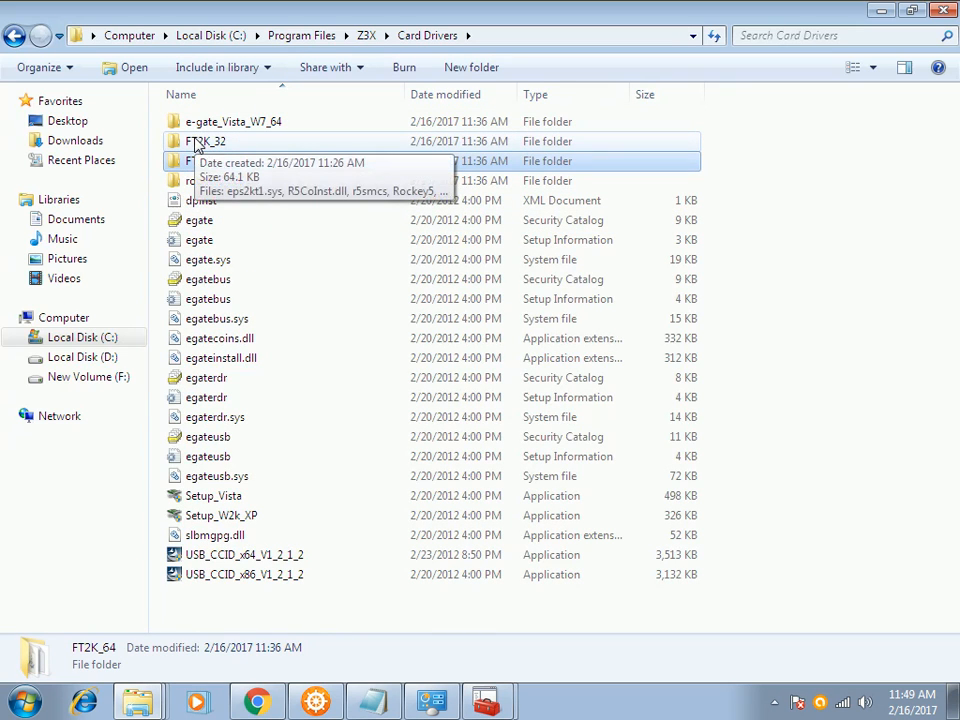
click(366, 36)
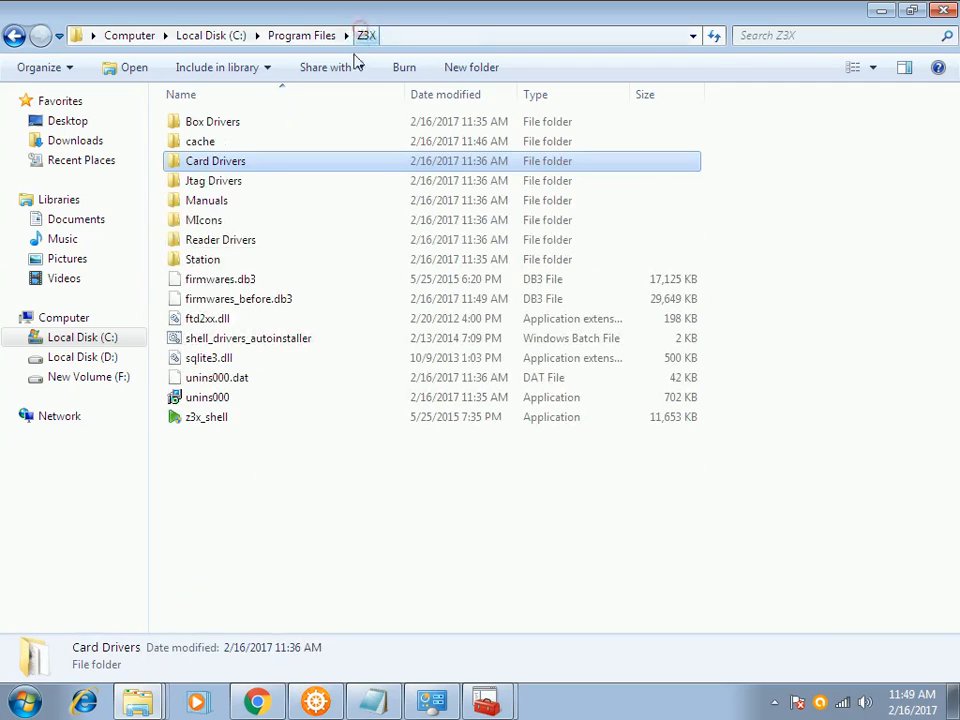
Step: Examine the driver files in the x_86 folder of Jtag Drivers, and return to Program Files
double_click(210, 181)
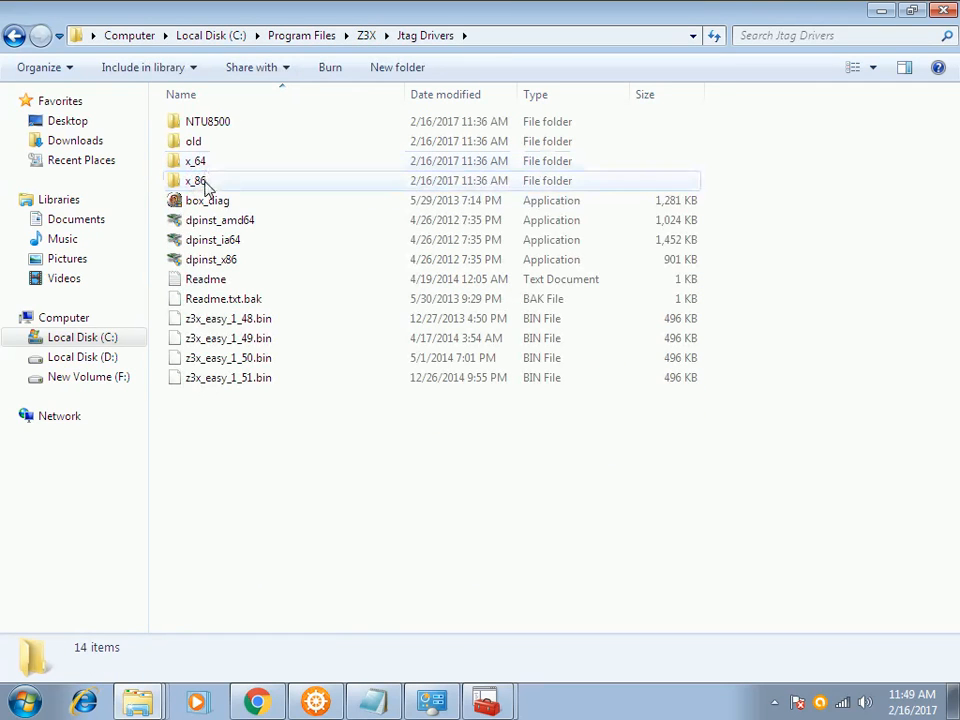
click(195, 184)
double_click(195, 184)
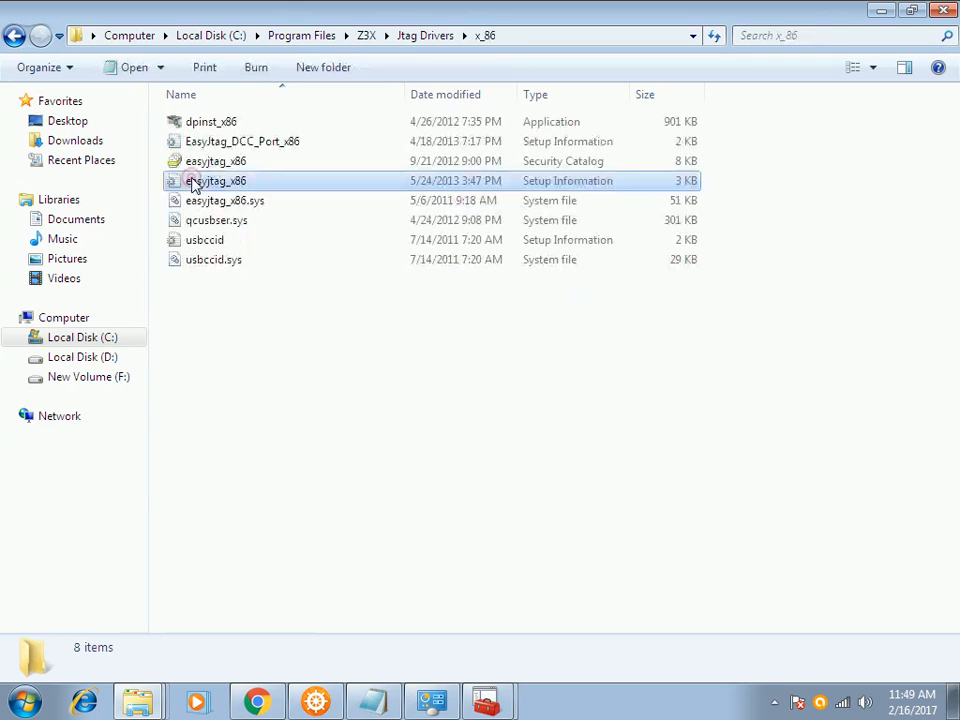
click(193, 182)
click(278, 37)
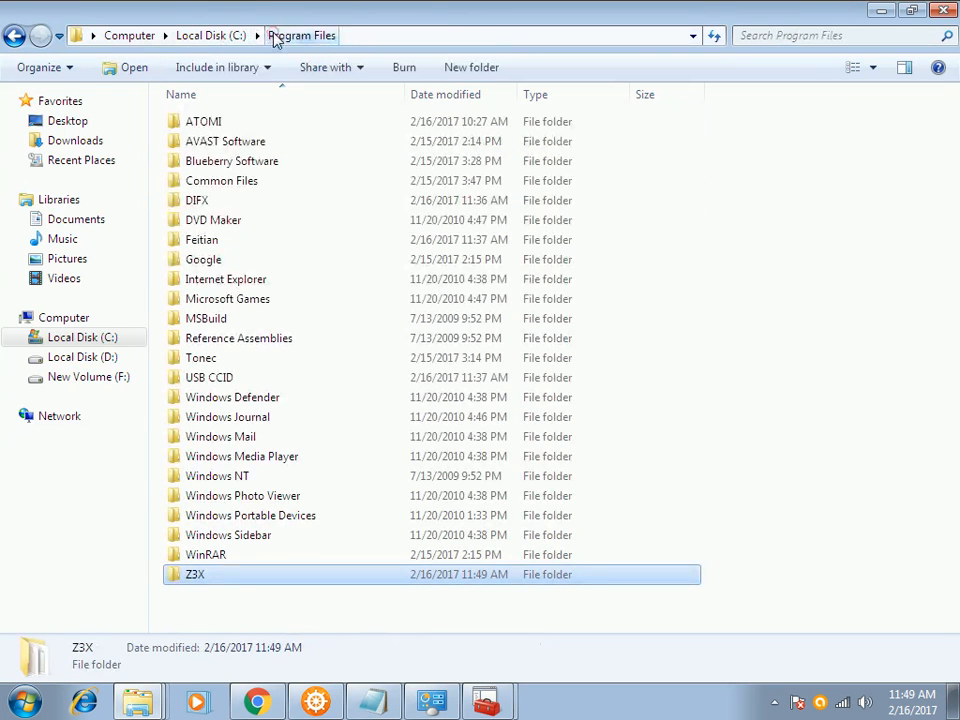
Step: Reopen the Z3X folder, examine the contents of its Station folder, and go back up to Z3X
click(197, 576)
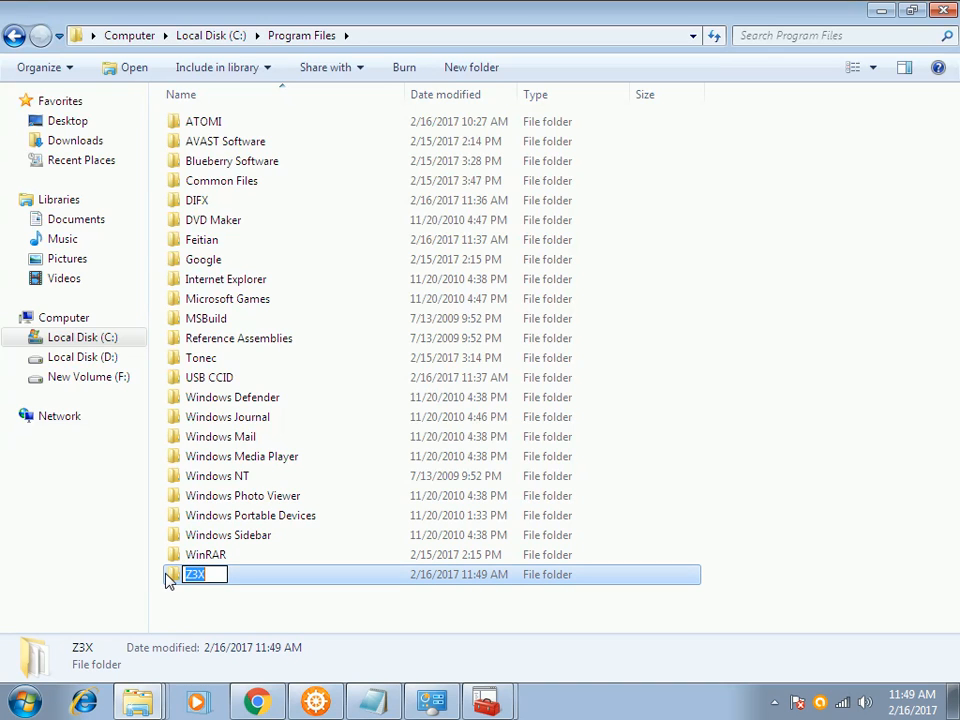
double_click(170, 578)
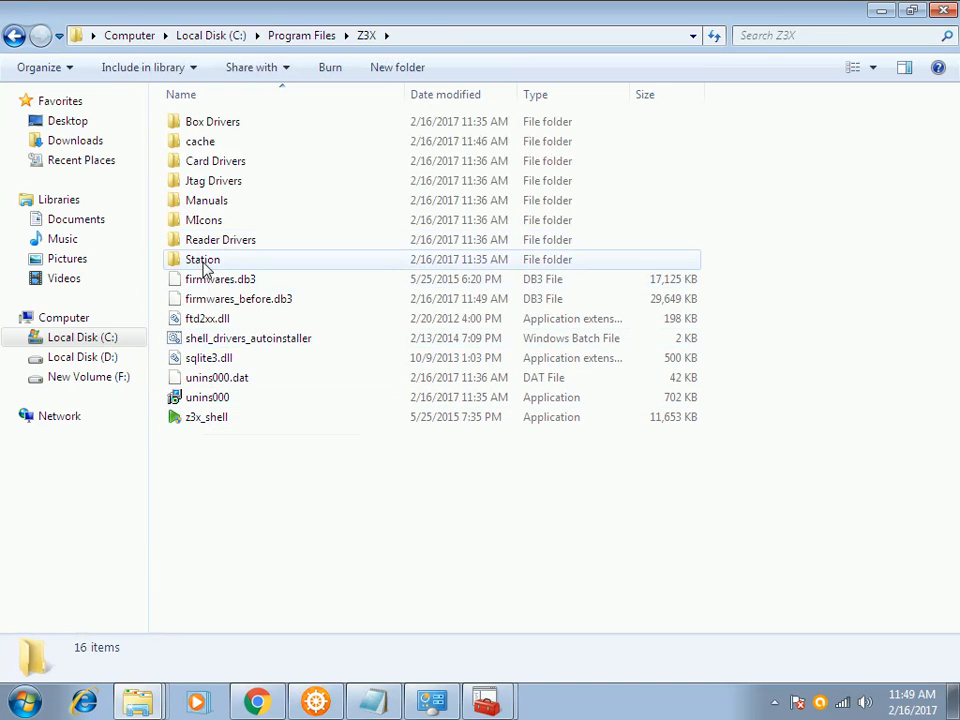
double_click(199, 261)
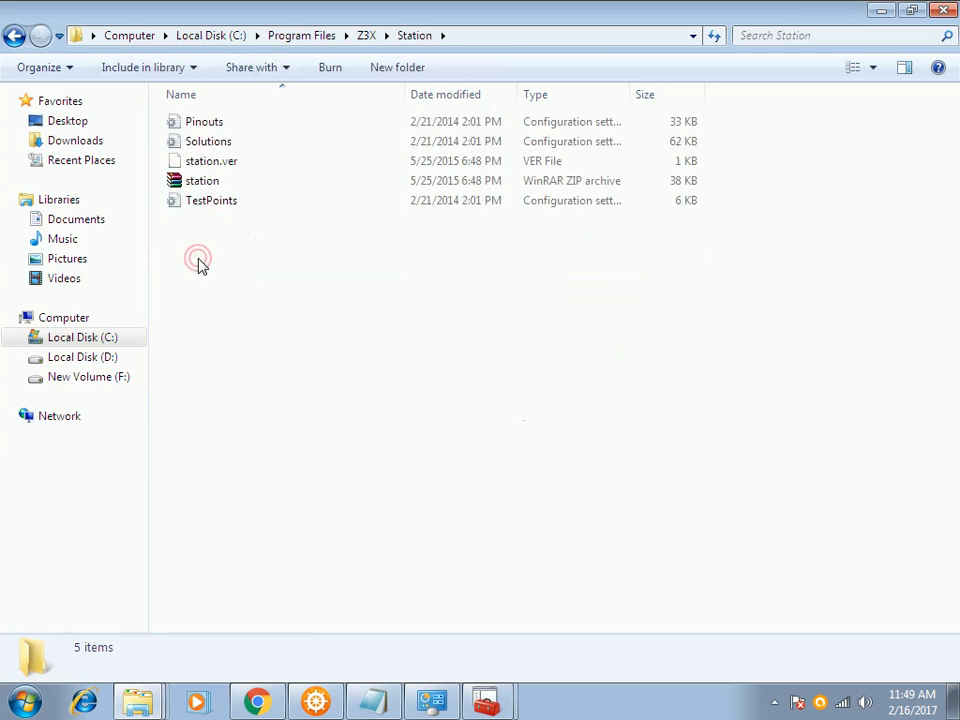
click(362, 35)
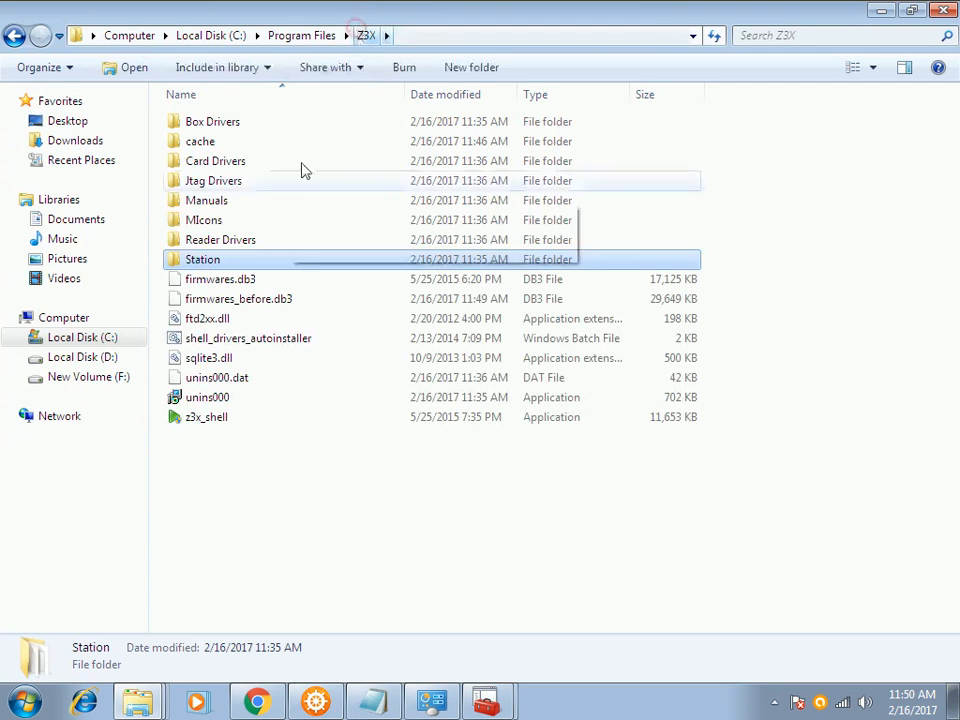
Step: Examine the FT2K_32 and e-gate_Vista_W7_64 folders inside Card Drivers, and return to the Z3X folder
double_click(207, 160)
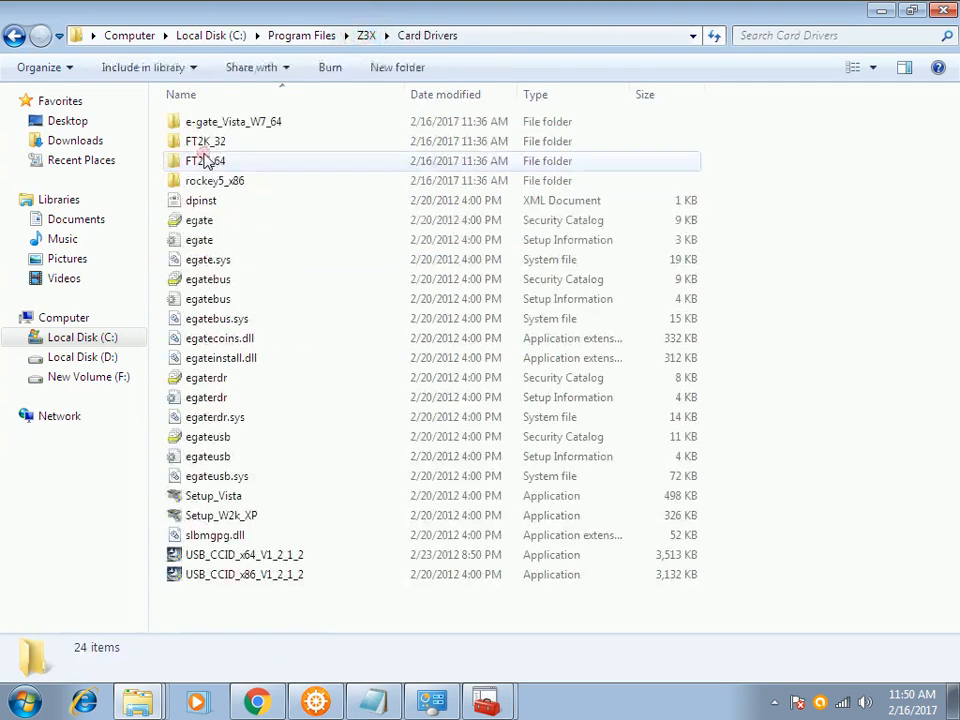
double_click(201, 141)
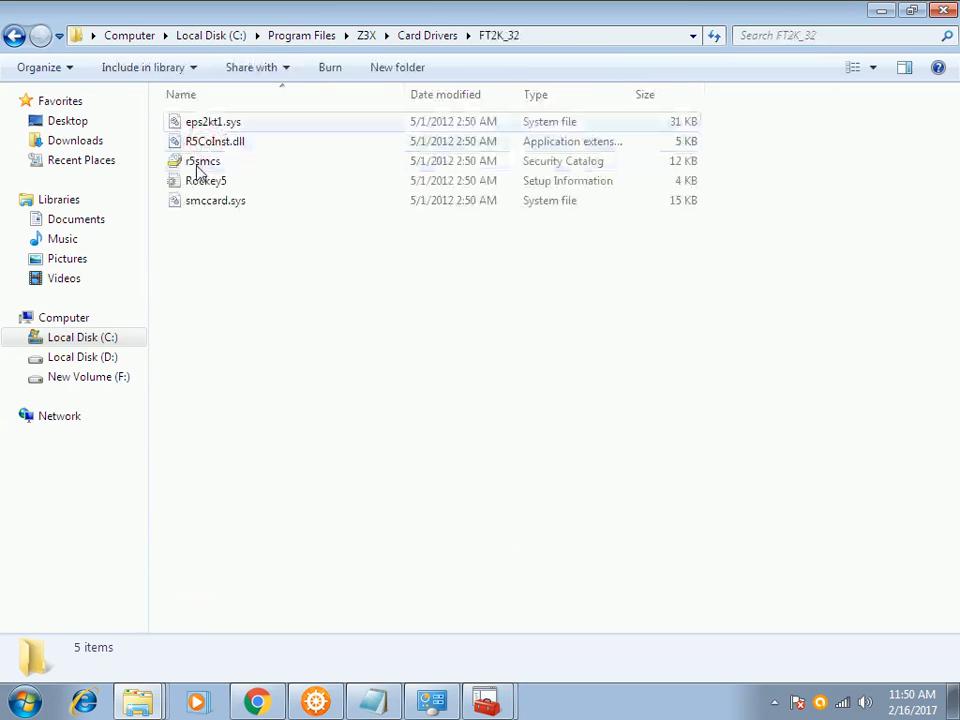
click(415, 36)
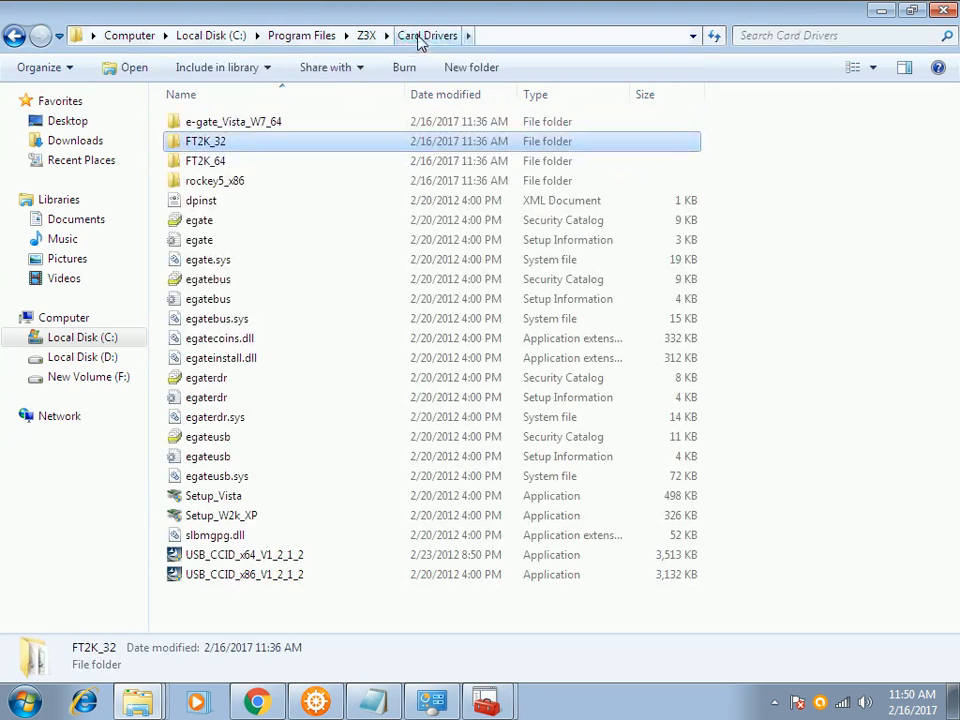
double_click(240, 121)
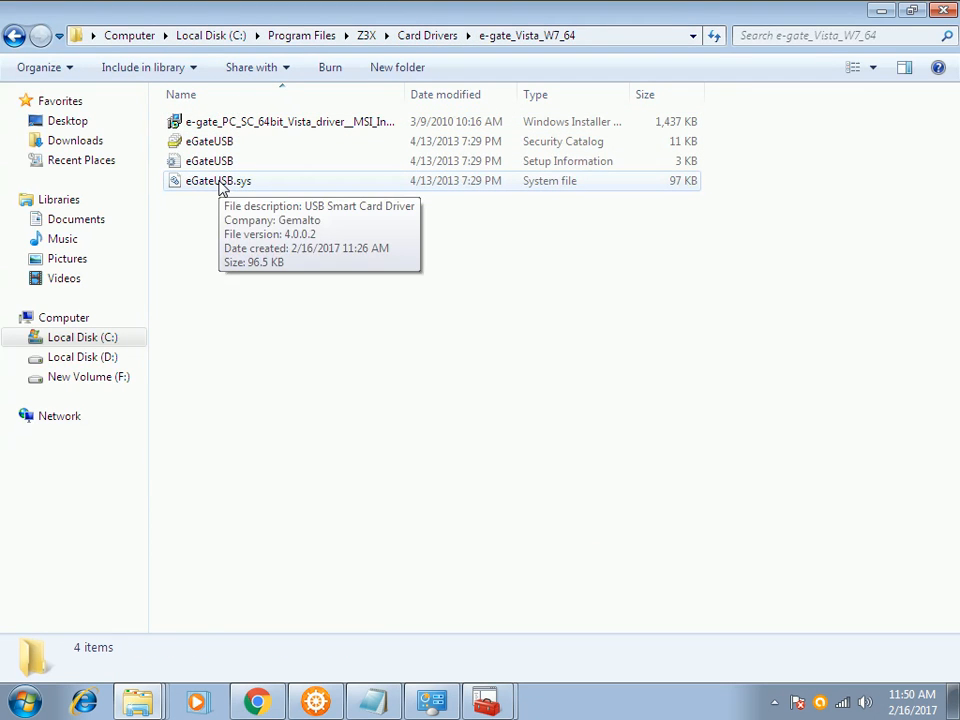
click(420, 36)
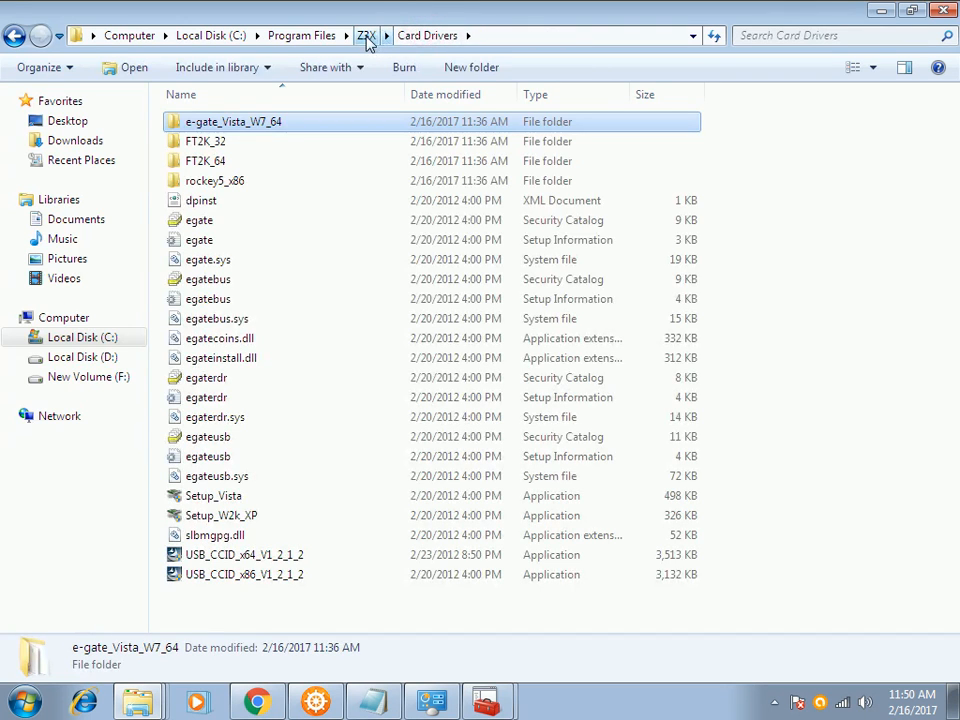
click(367, 36)
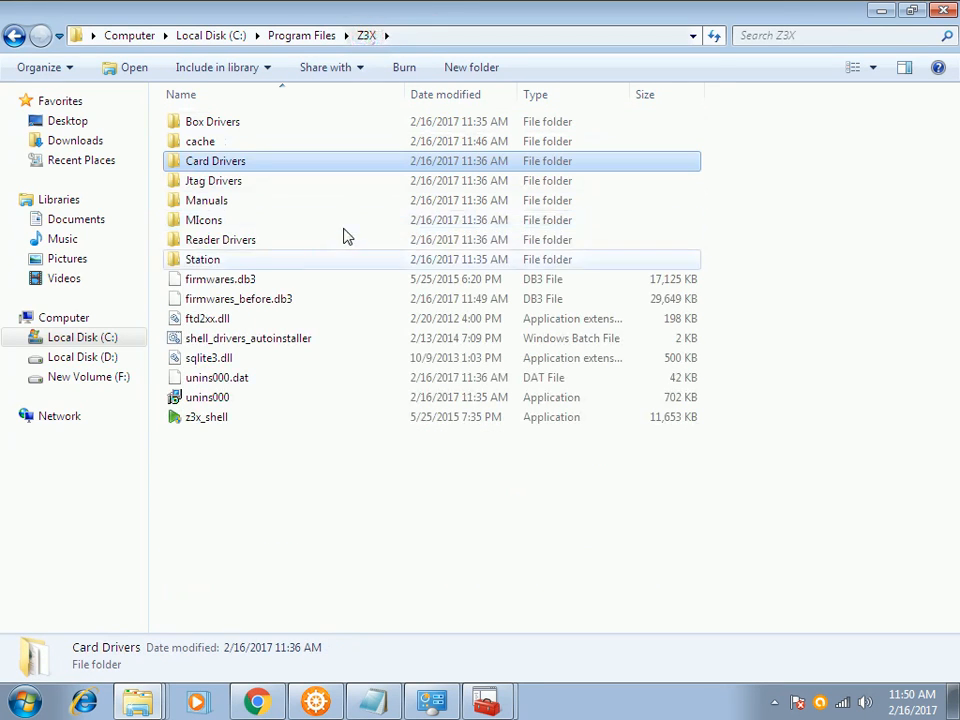
Step: Return to Device Manager's Z3X BOX Serial Port (COM3) driver update and close it, then check the properties of the Smart Card device
right_click(486, 701)
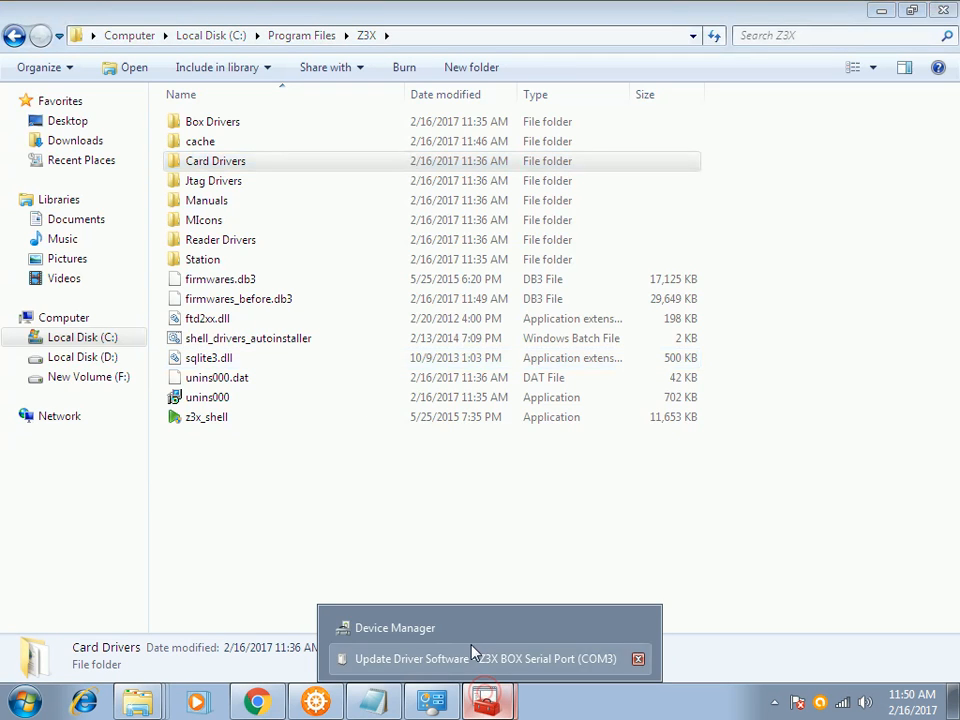
click(418, 660)
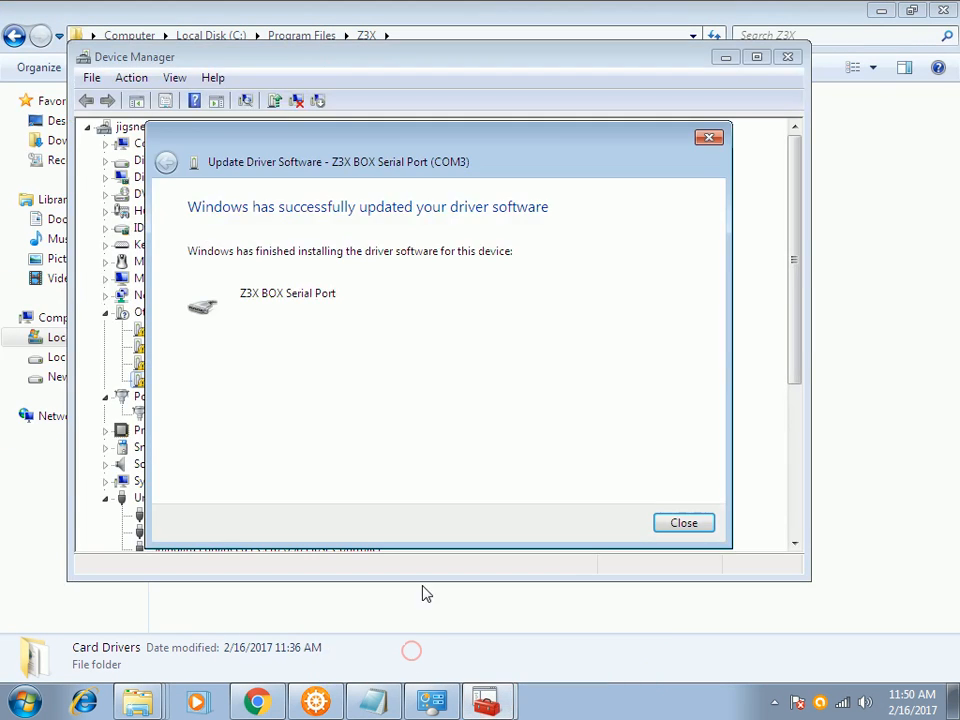
click(703, 524)
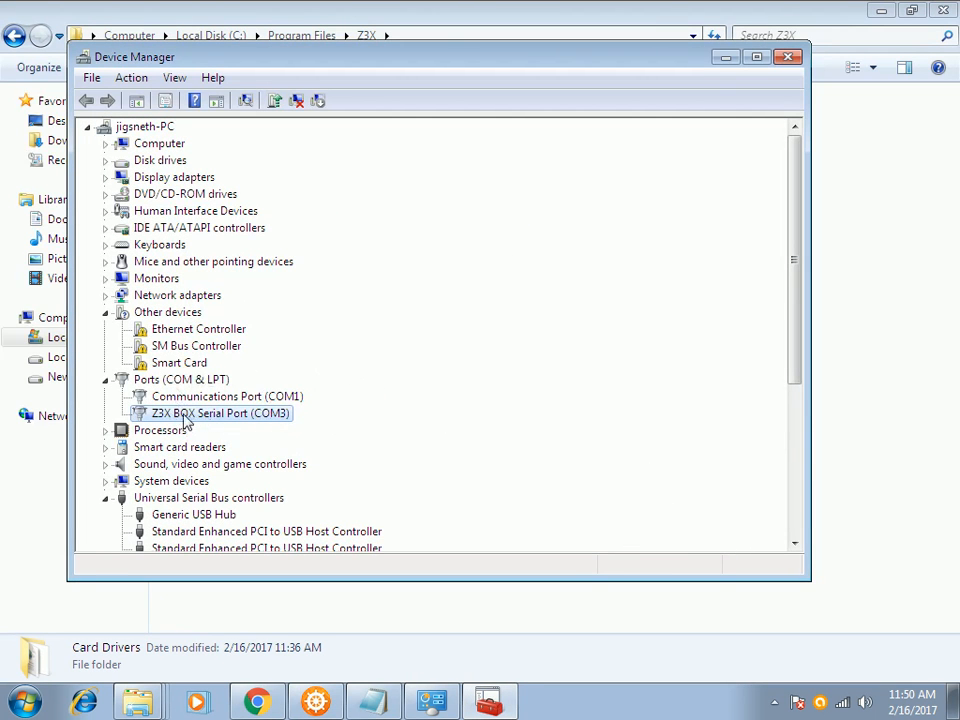
double_click(167, 364)
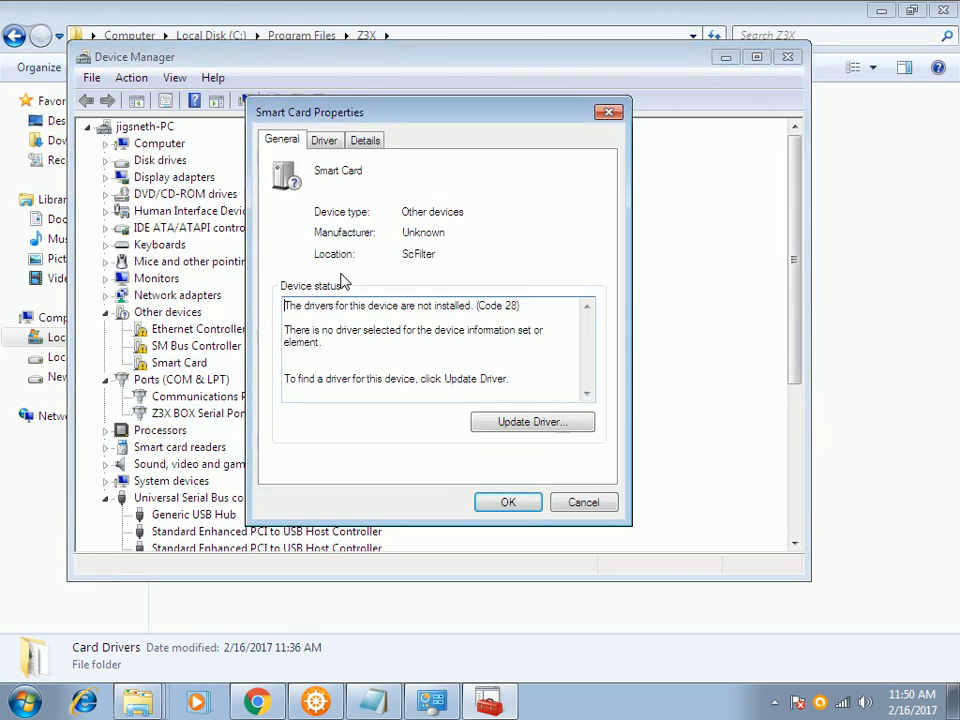
click(608, 113)
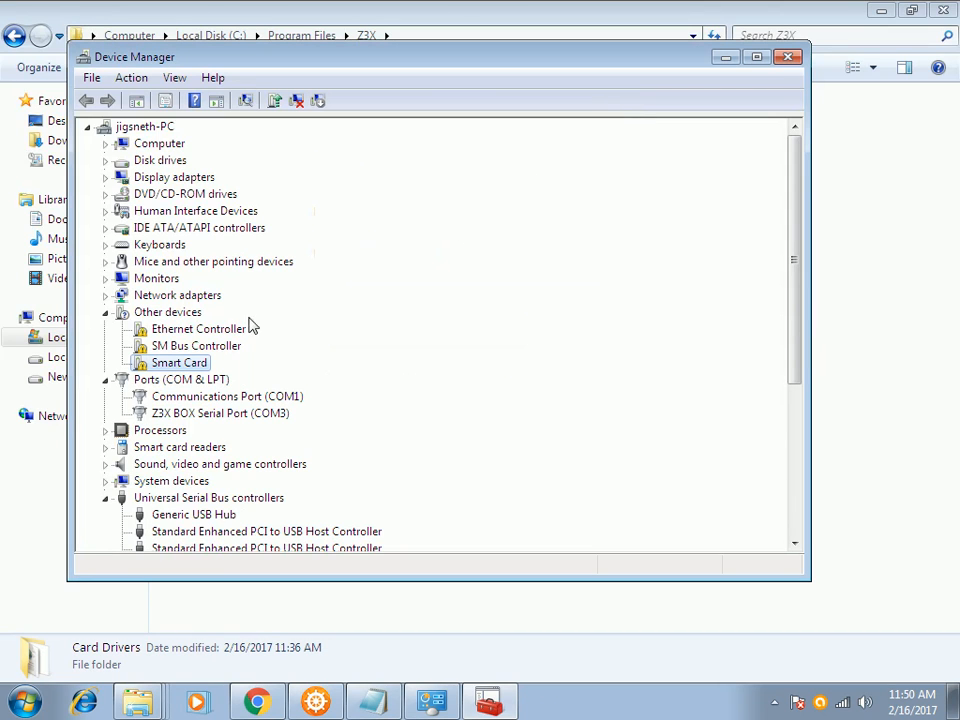
Step: Start a driver update for the Smart Card device and set the driver search location to C:\Program Files\Z3X\Jtag Drivers
right_click(195, 368)
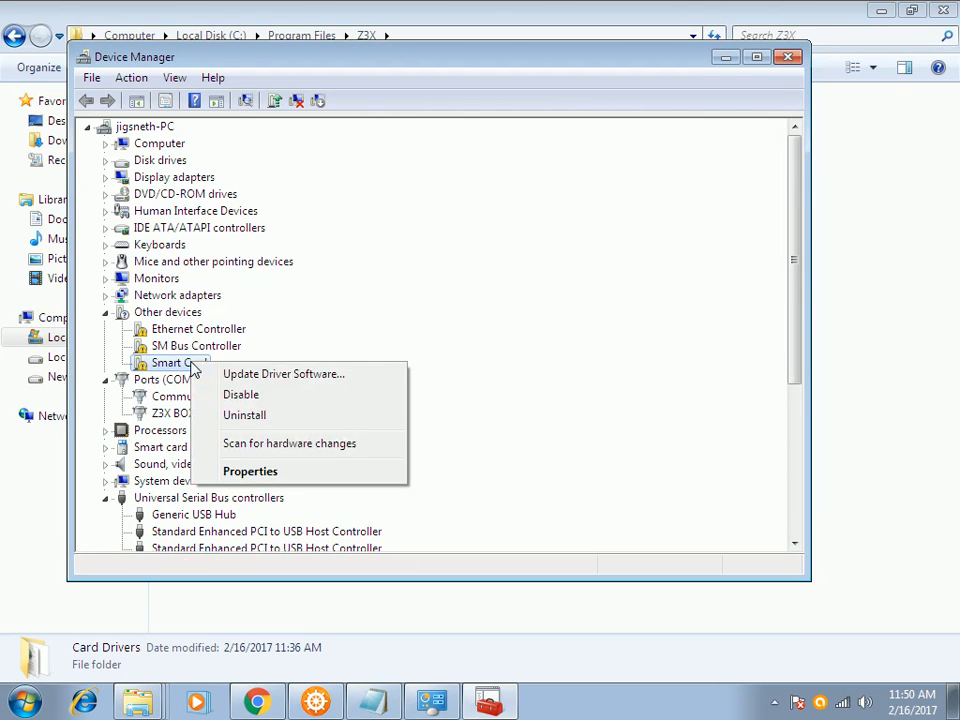
click(268, 375)
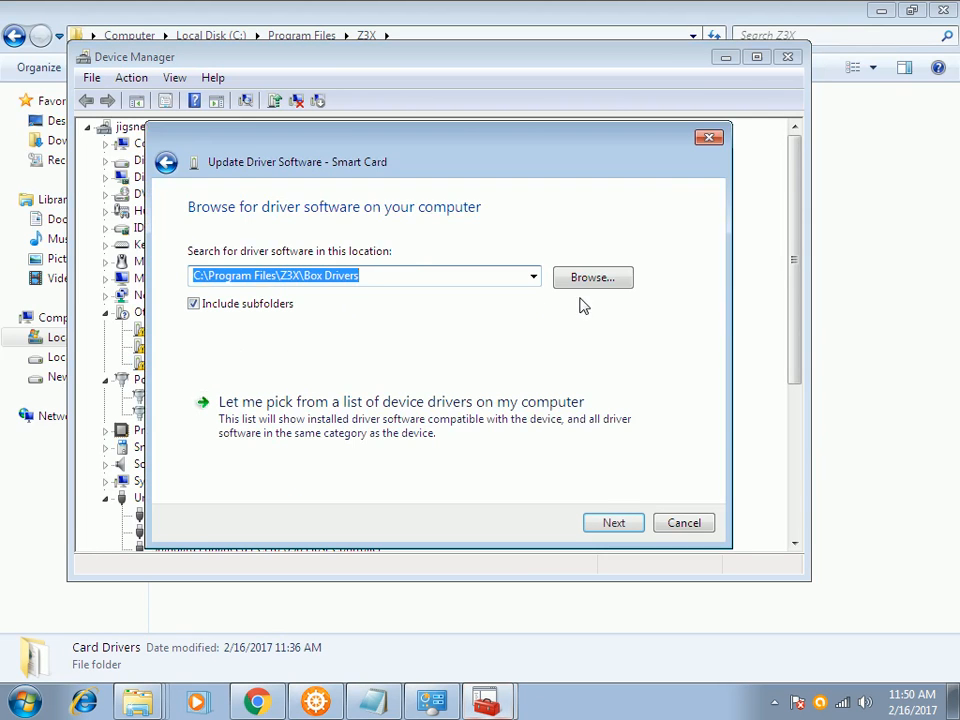
click(584, 280)
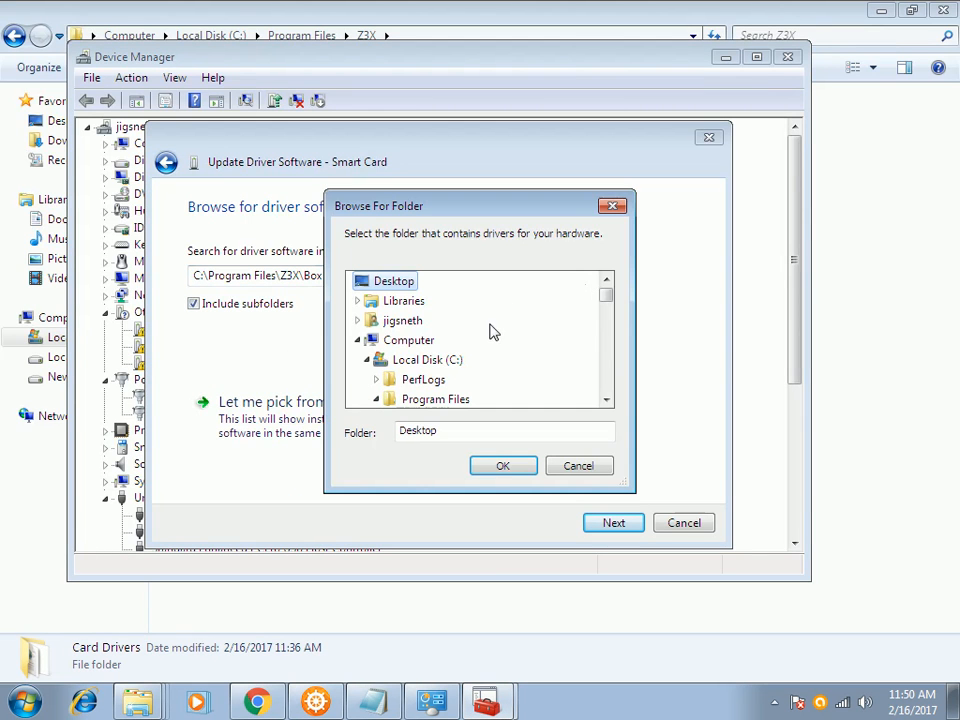
click(605, 400)
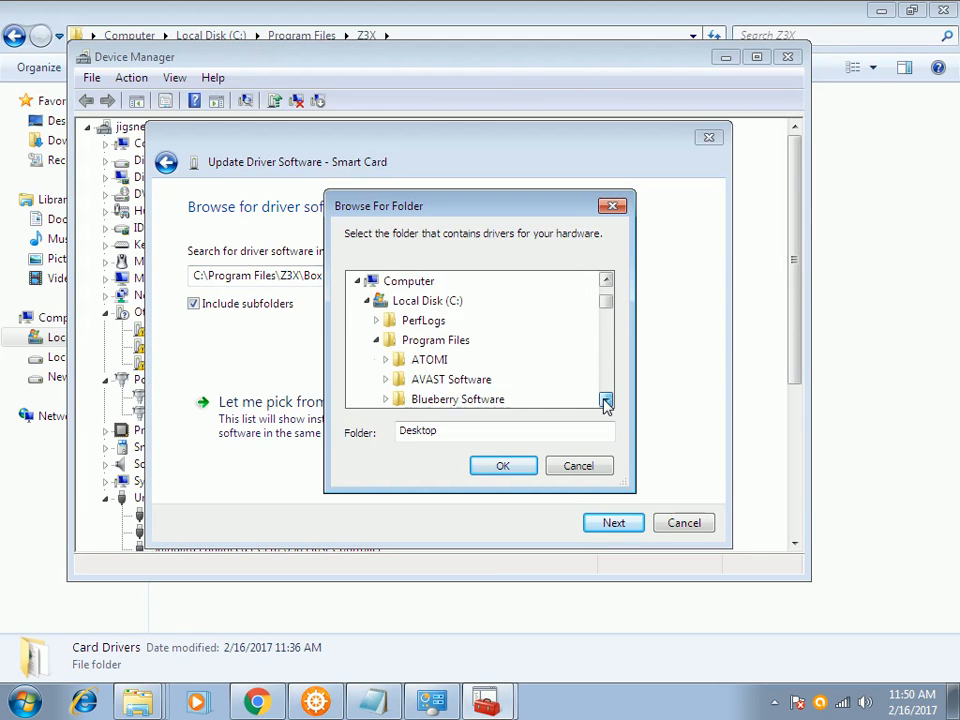
drag(605, 400, 605, 400)
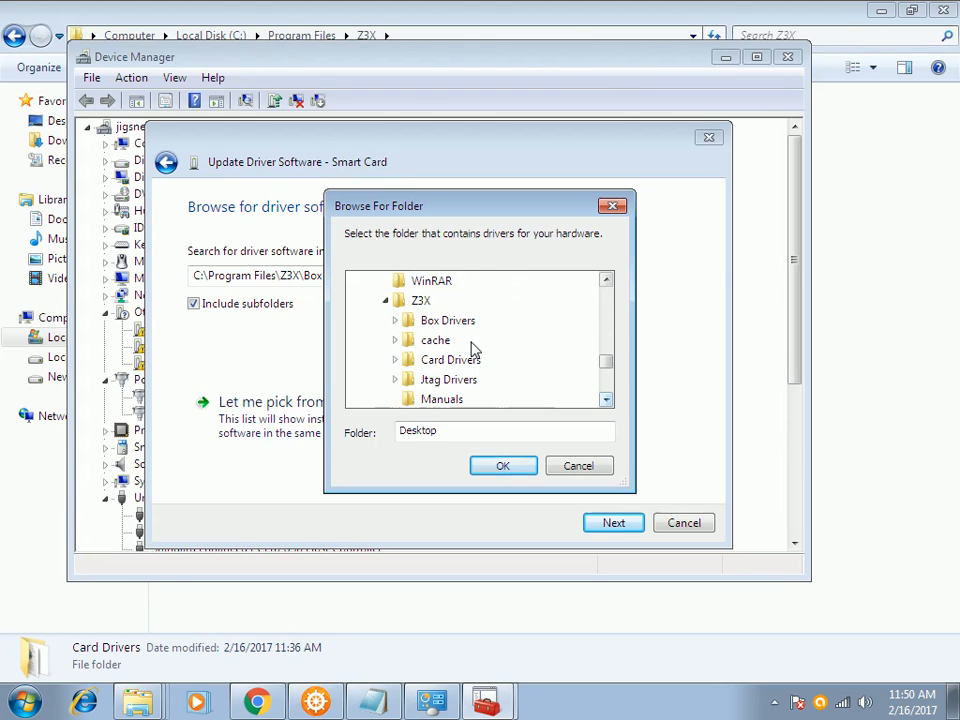
click(395, 379)
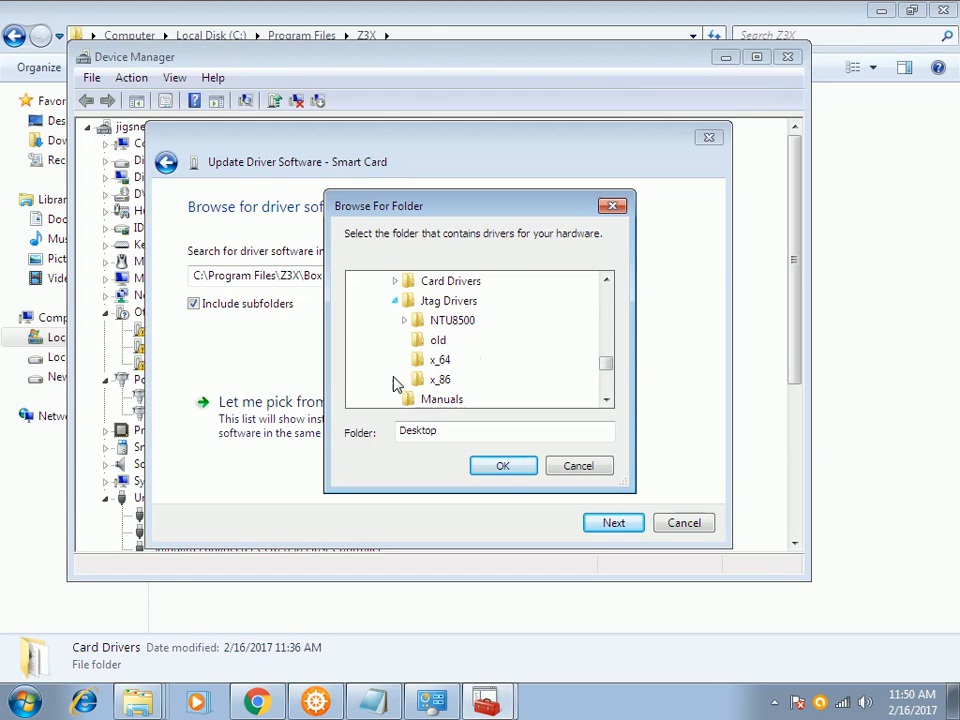
click(450, 301)
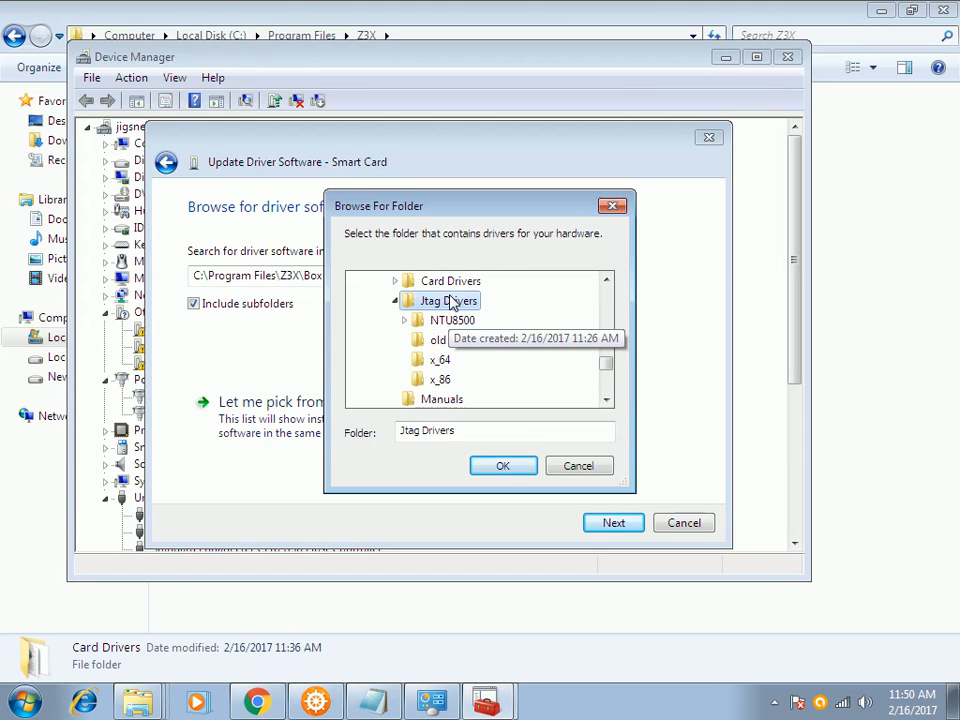
click(491, 466)
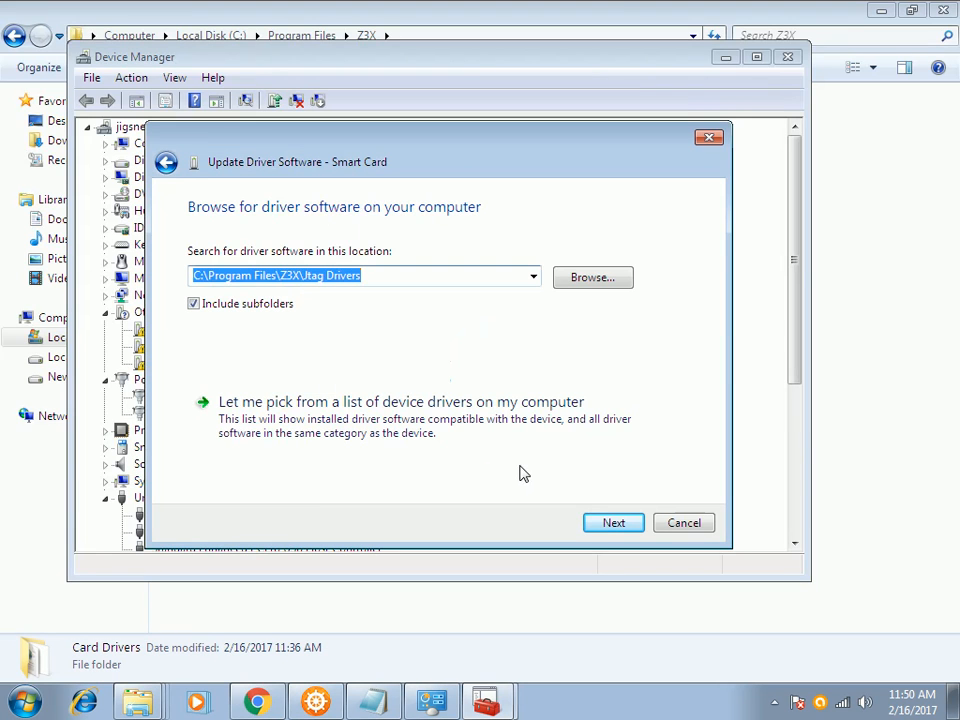
Step: Install the Smart Card driver from the chosen folder, allowing the unverified driver software anyway, and close the finished update wizard
click(606, 521)
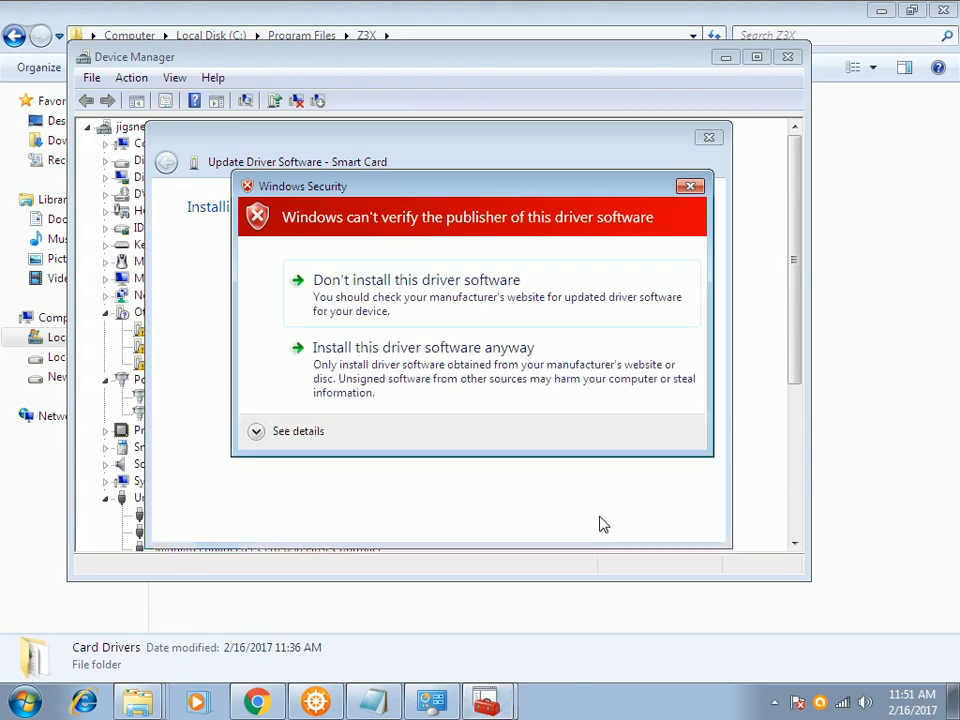
click(350, 390)
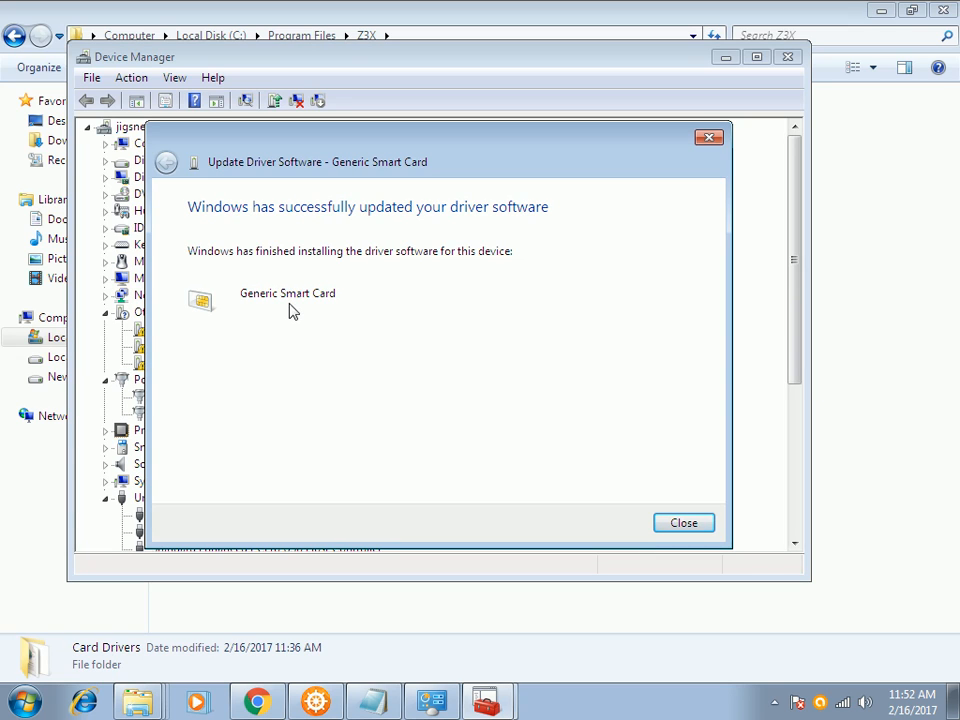
click(672, 524)
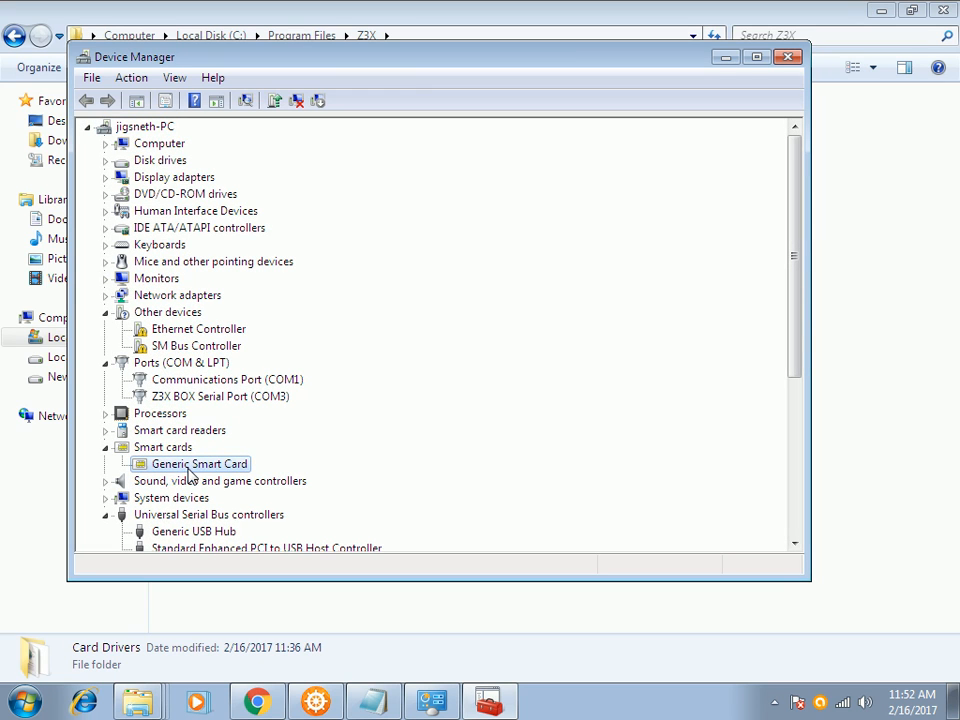
Step: Examine the Ethernet Controller and SM Bus Controller entries under Other devices, and the installed smart card, port and USB controller entries
click(188, 333)
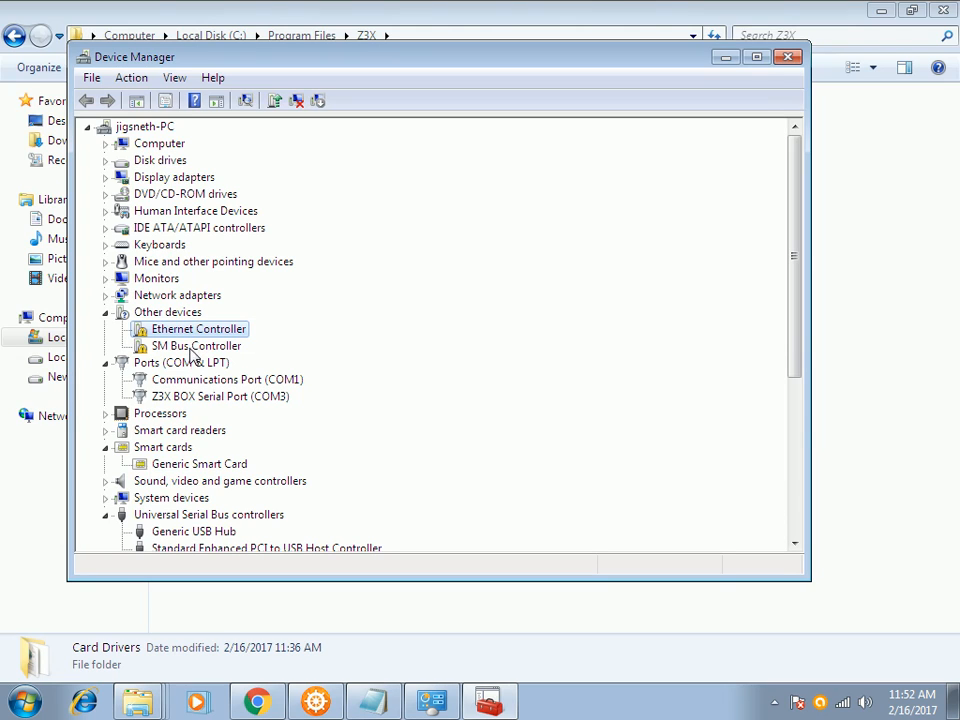
click(193, 350)
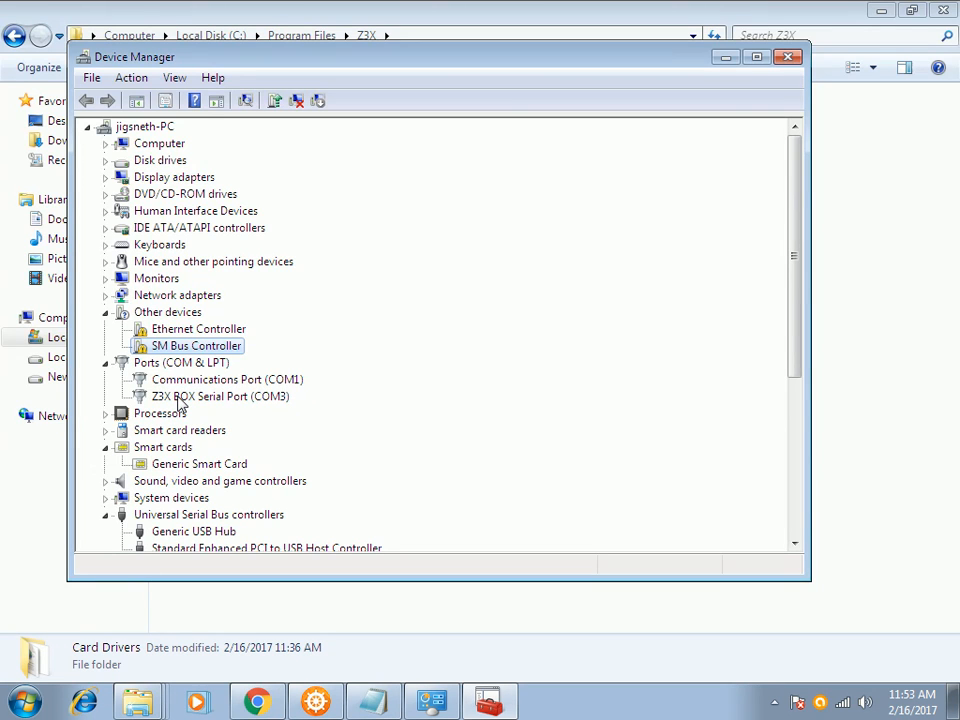
scroll(181, 401, down, 5)
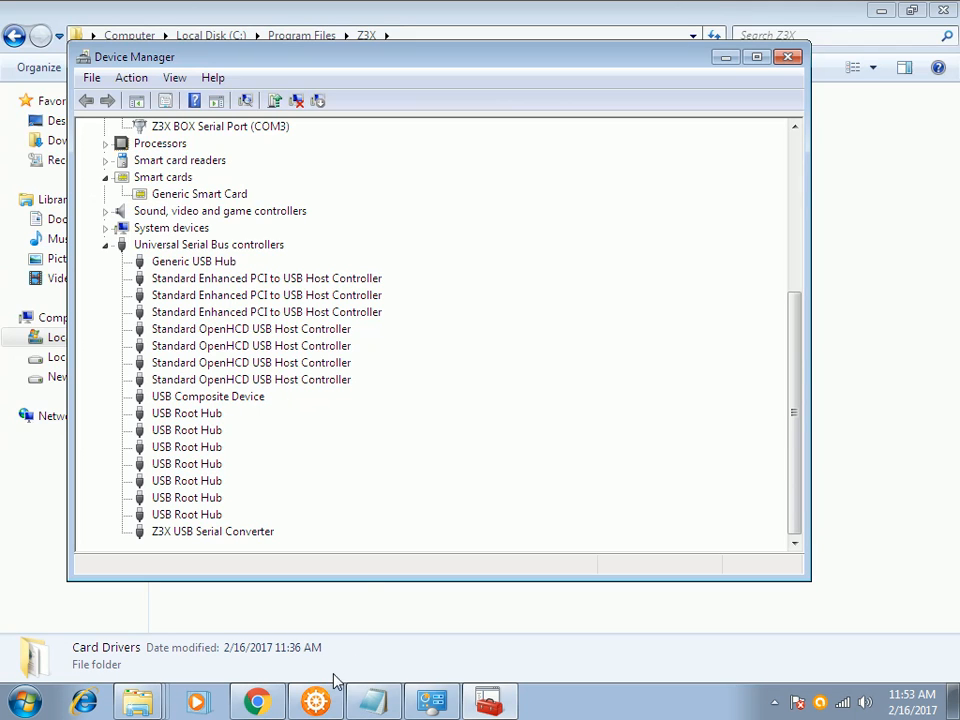
click(819, 706)
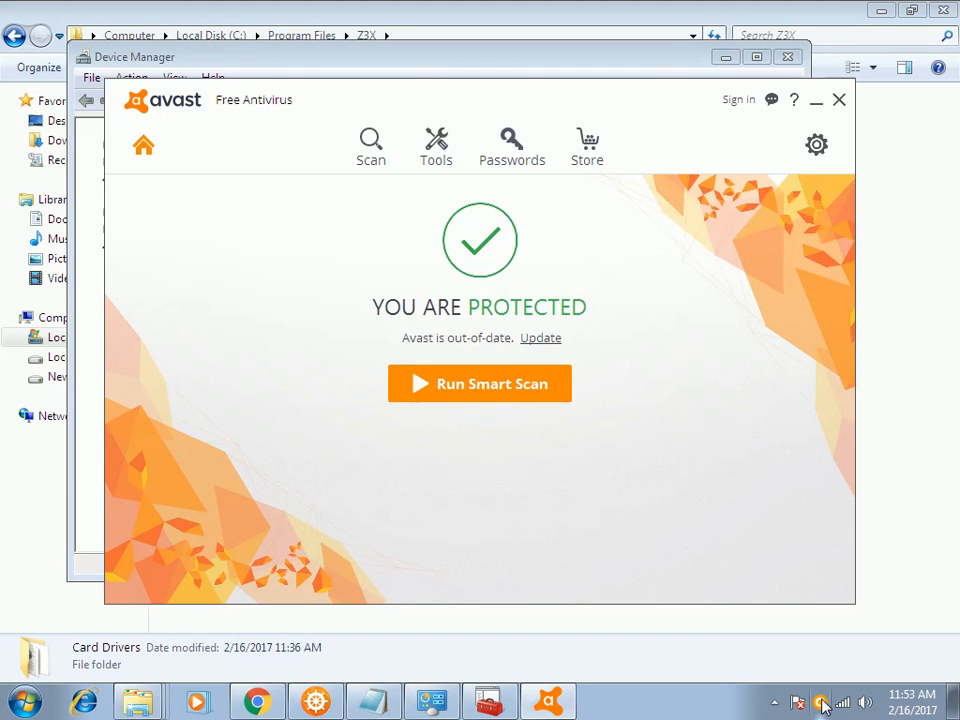
click(774, 704)
click(774, 704)
click(774, 704)
click(773, 622)
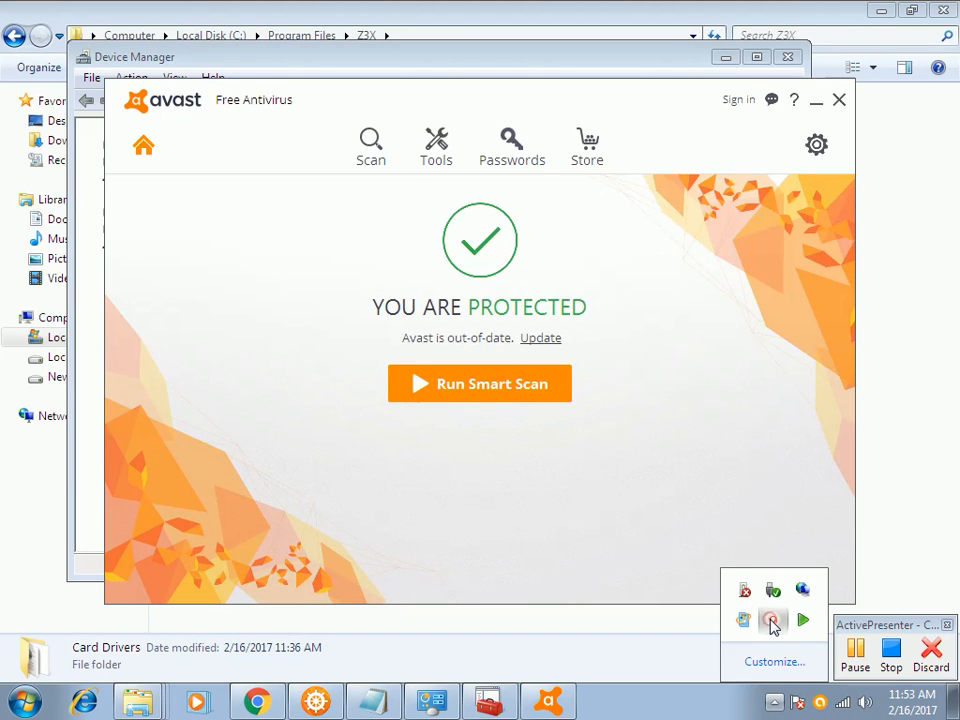